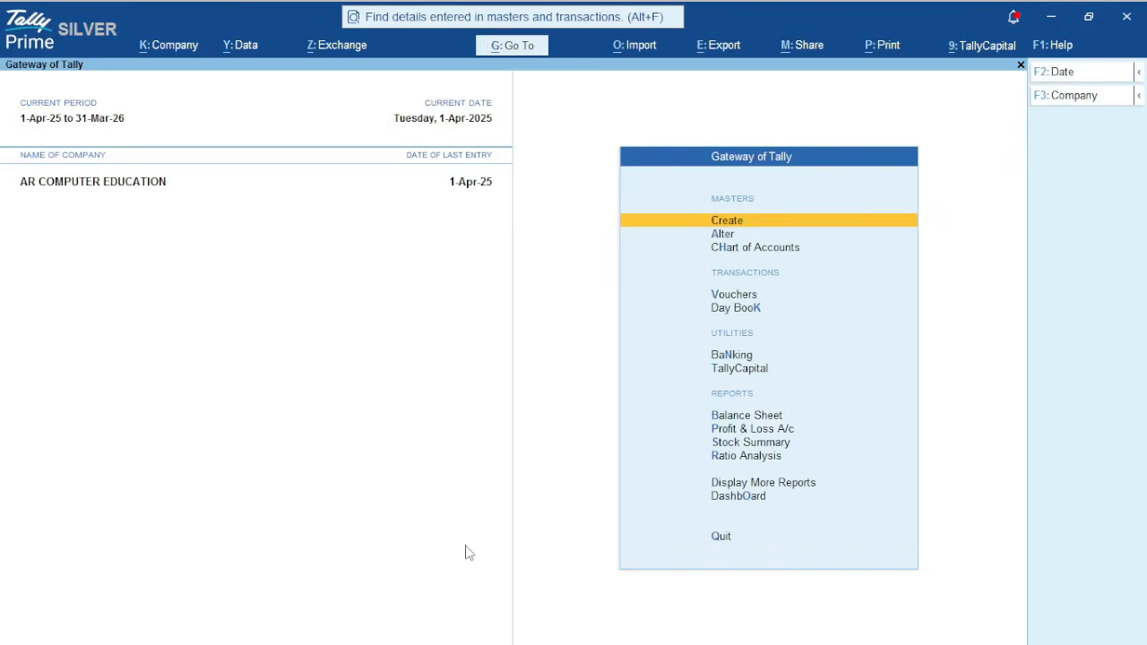
Enable Goods and Services Tax (GST) in the company's features
key("F11")
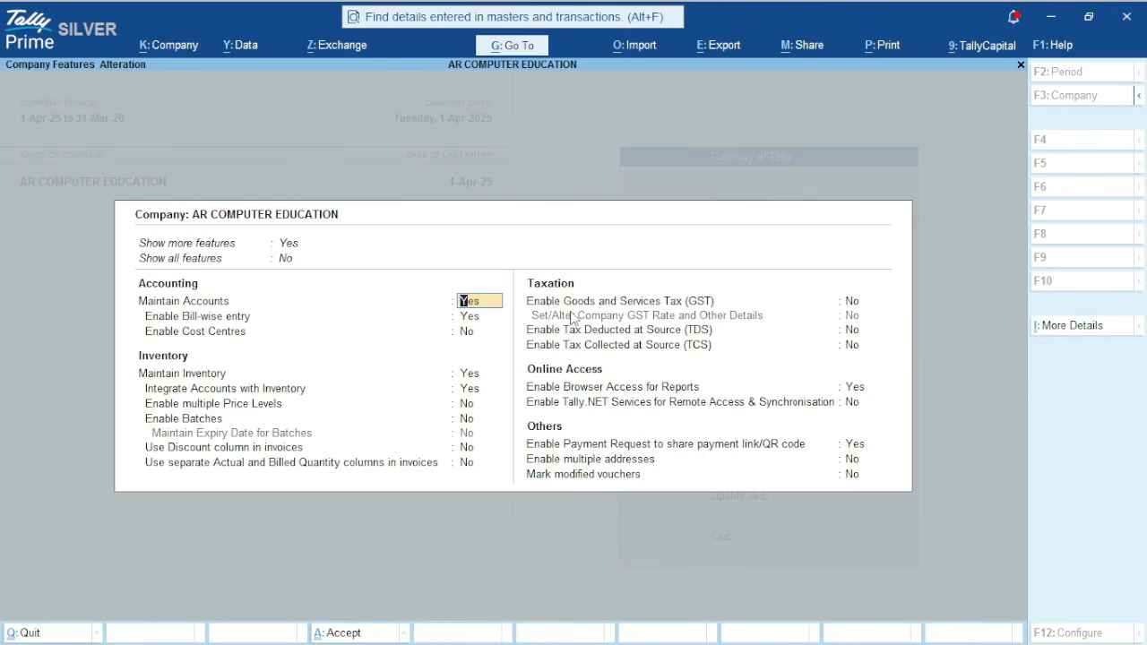
left_click(854, 303)
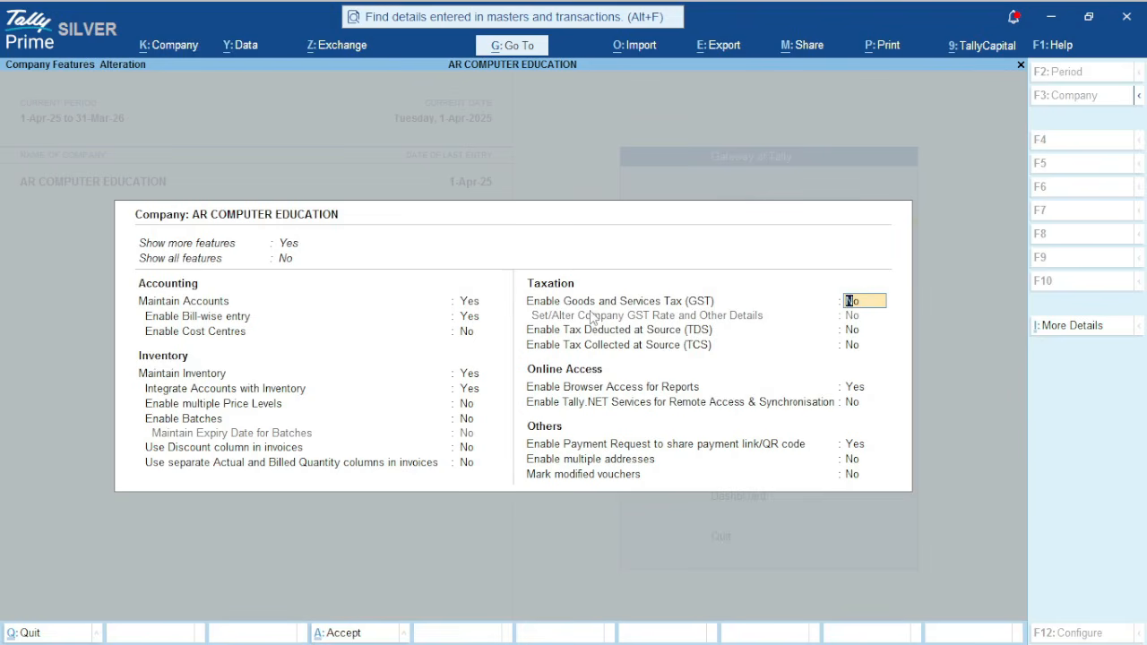
key("t")
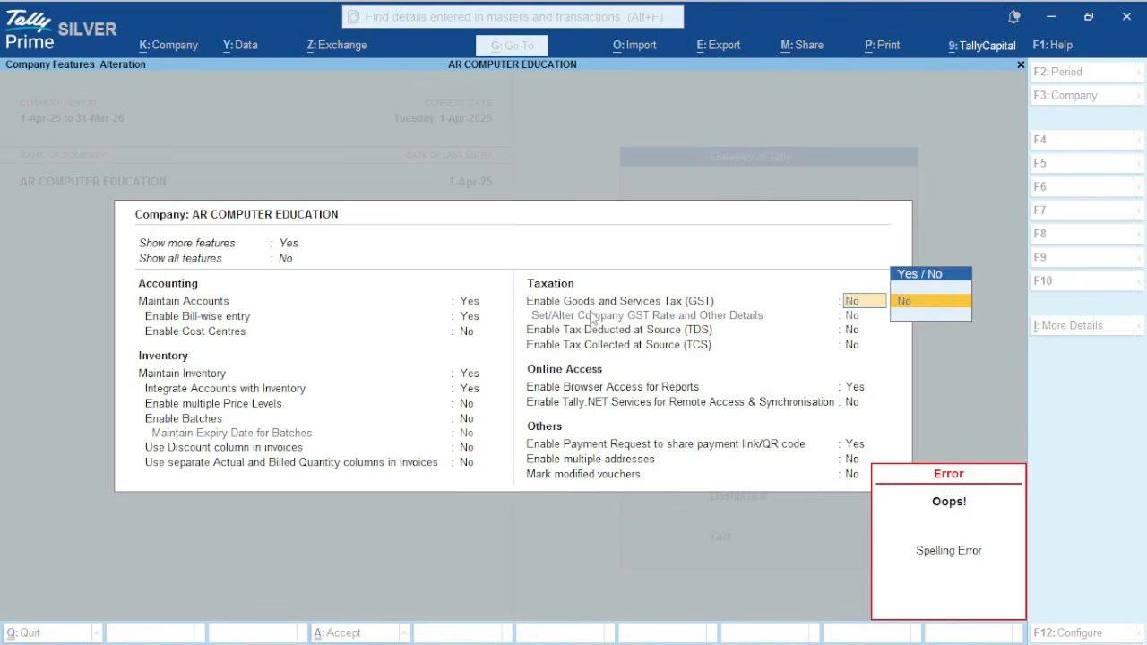
key("y")
key("Return")
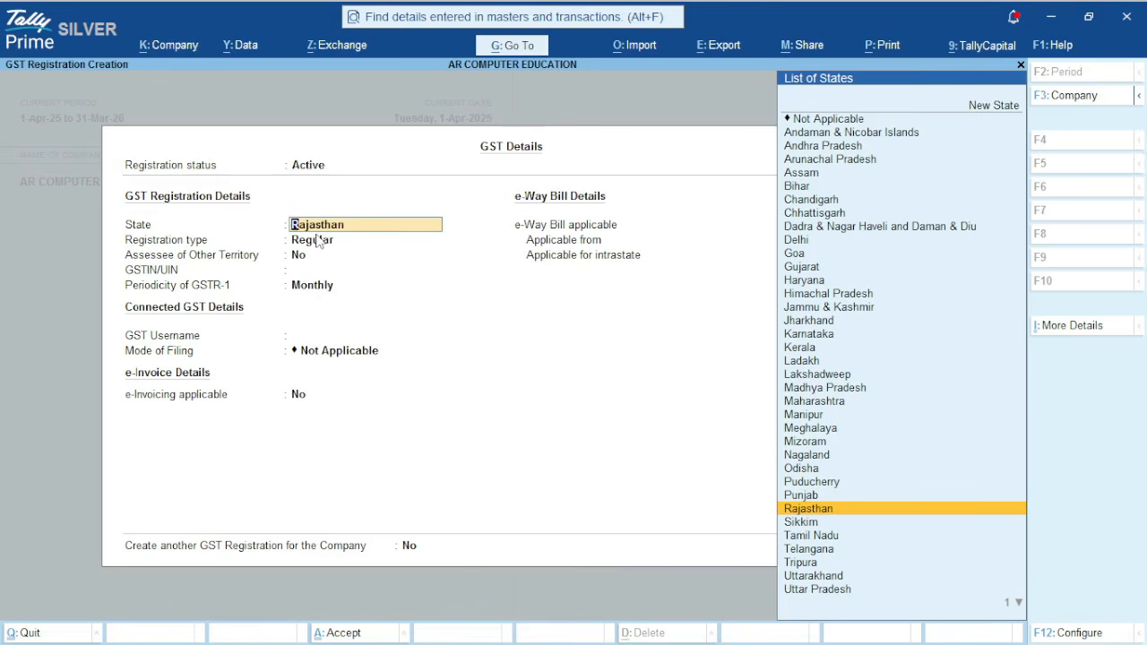
Keep the GST state as Rajasthan, registration type Regular, and assessee of other territory No
key("Return")
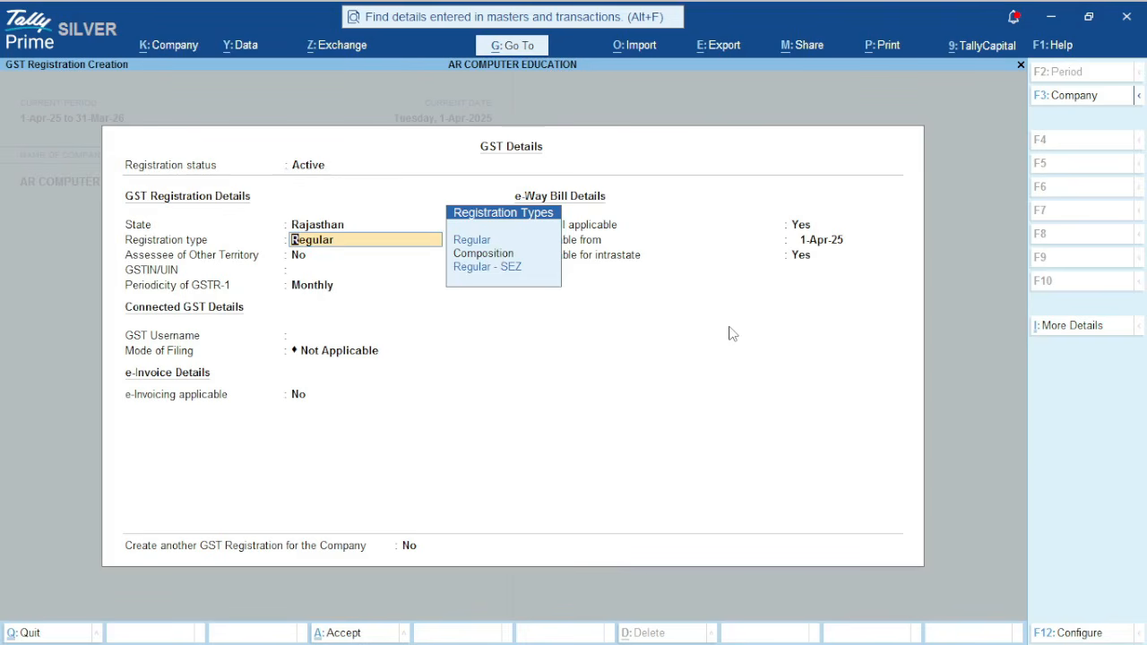
key("Up")
key("Up")
key("Up")
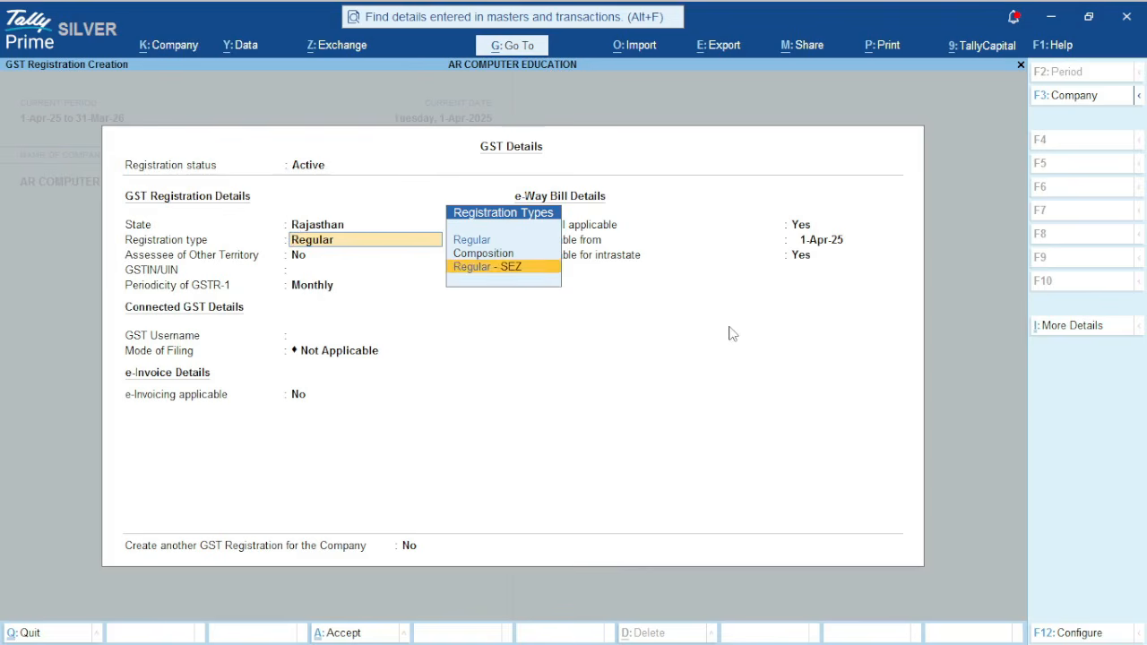
key("Return")
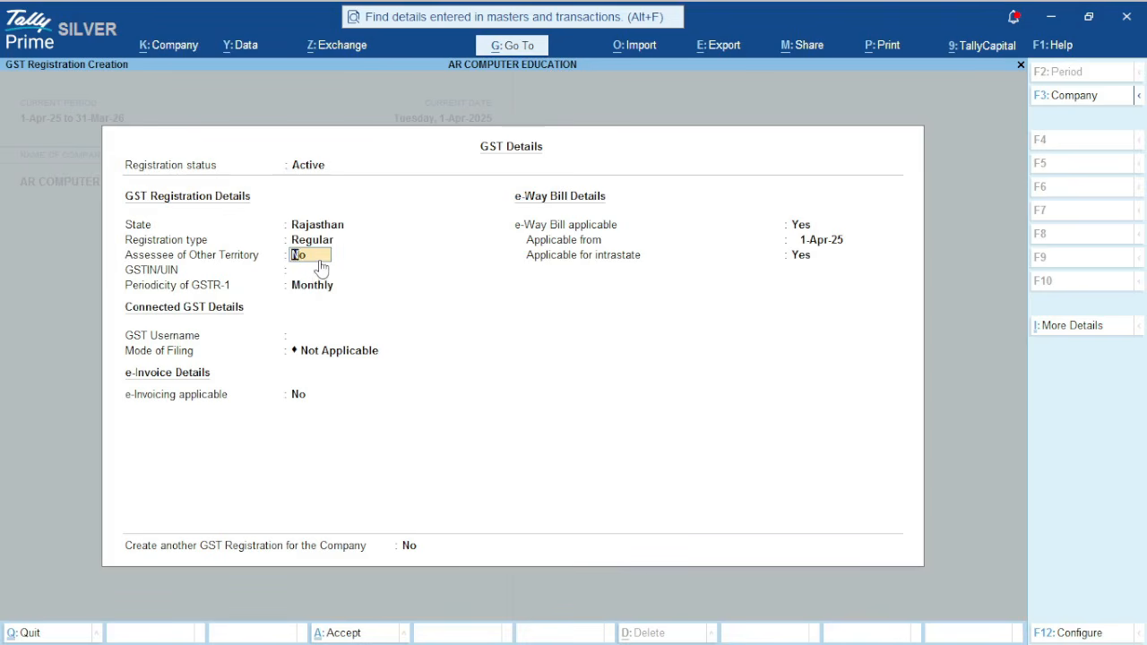
key("Return")
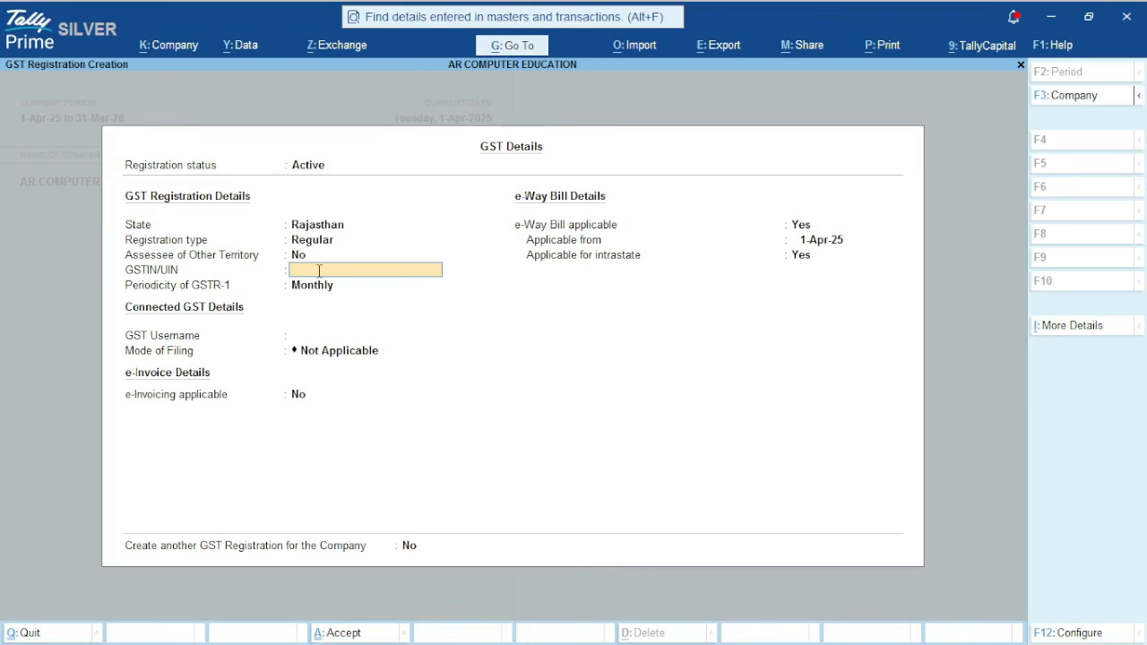
Enter the company's GSTIN/UIN and continue past the validation notice
type("08")
type("DUMMY1234G")
type("1ZU")
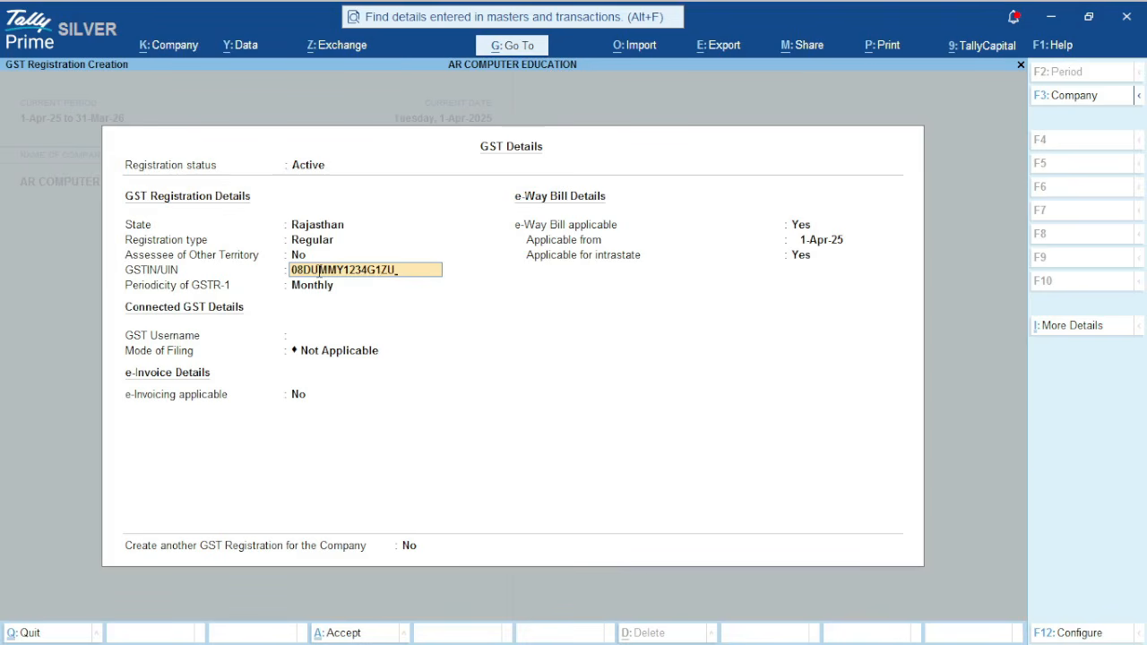
key("Return")
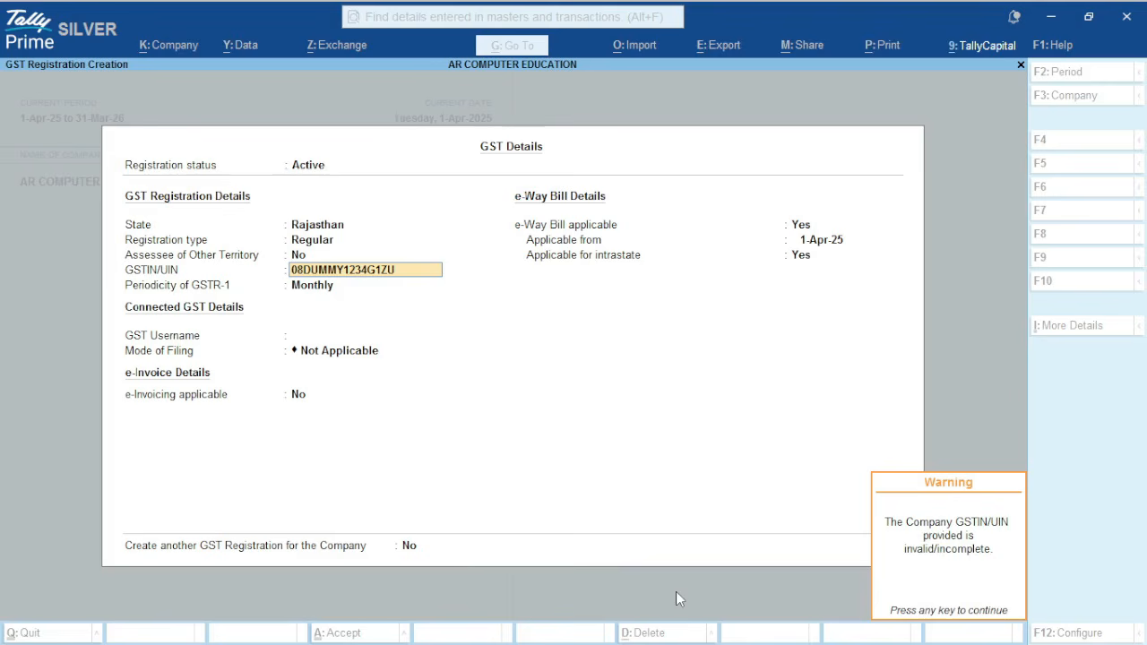
key("Return")
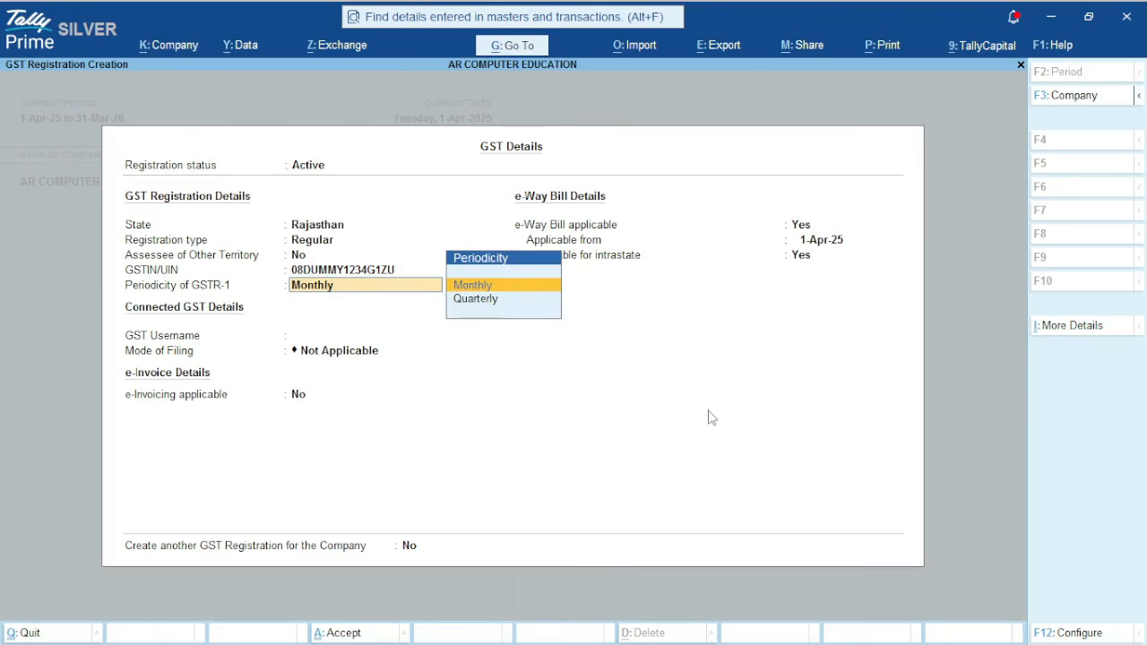
Keep GSTR-1 periodicity Monthly, leave GST username blank, and set the mode of filing to EVC
key("Return")
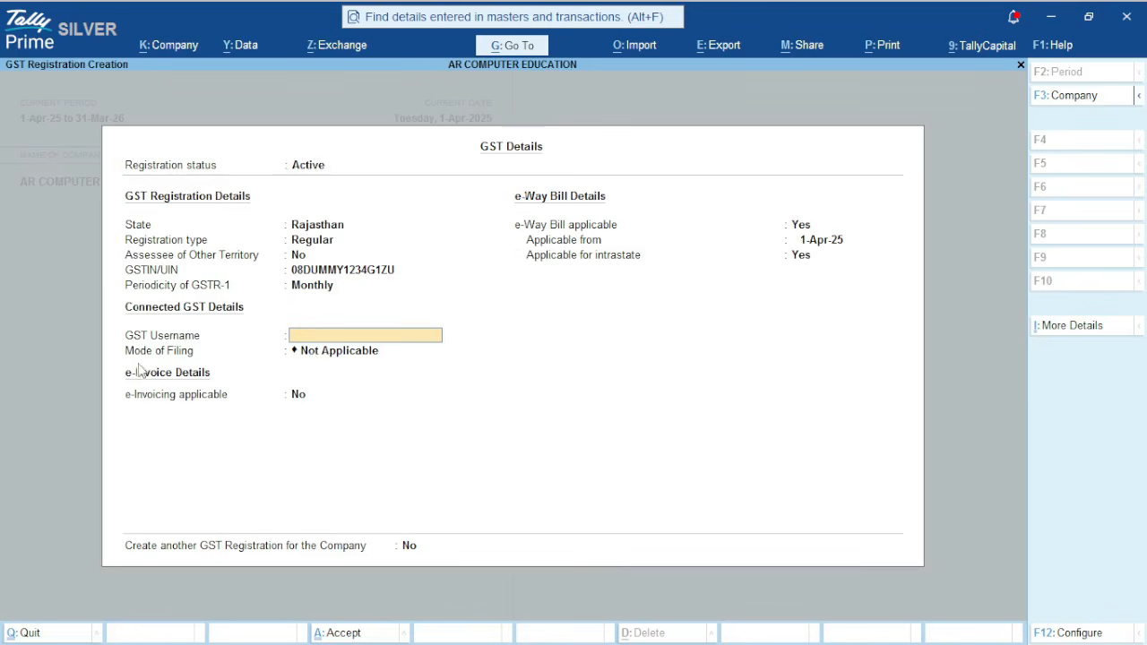
key("Return")
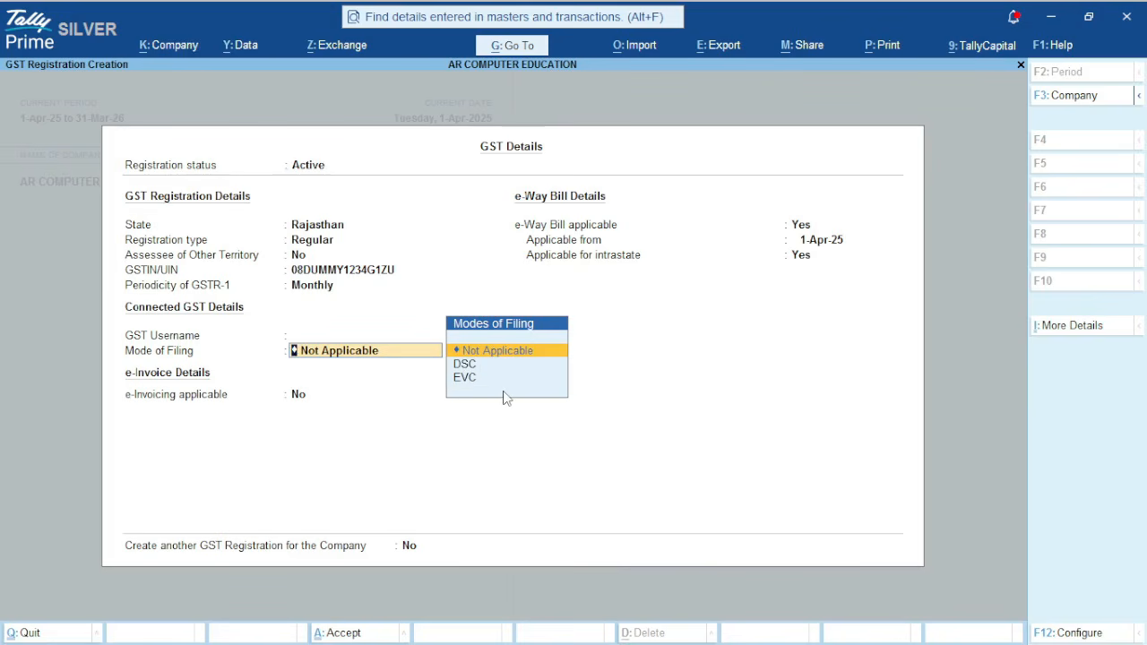
key("Down")
key("Down")
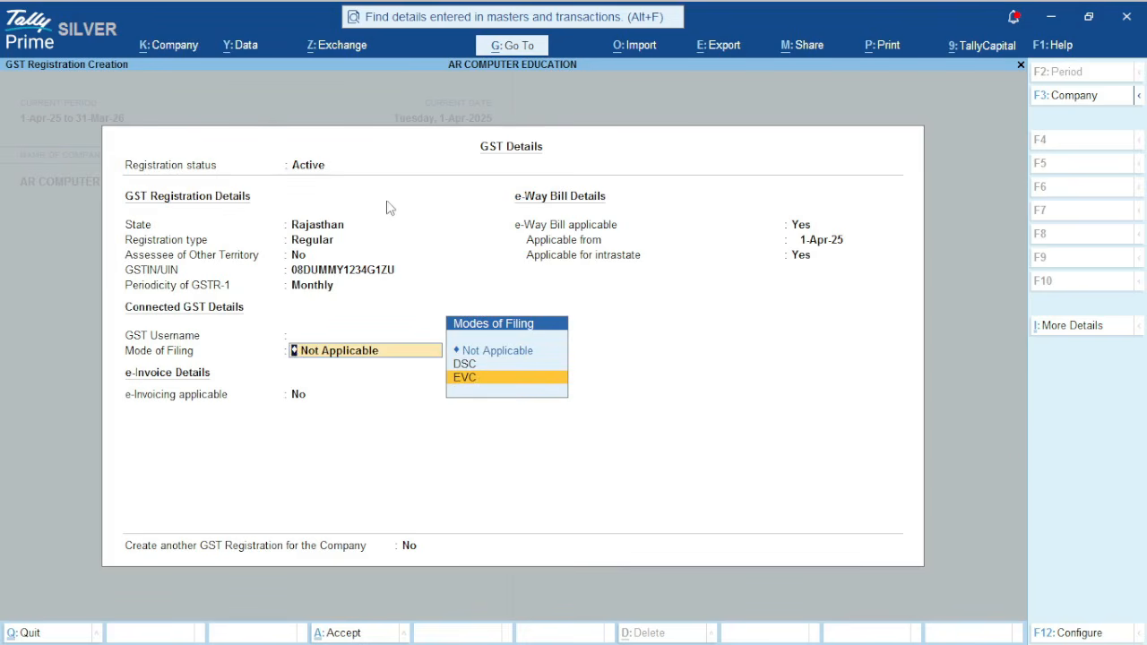
left_click(491, 380)
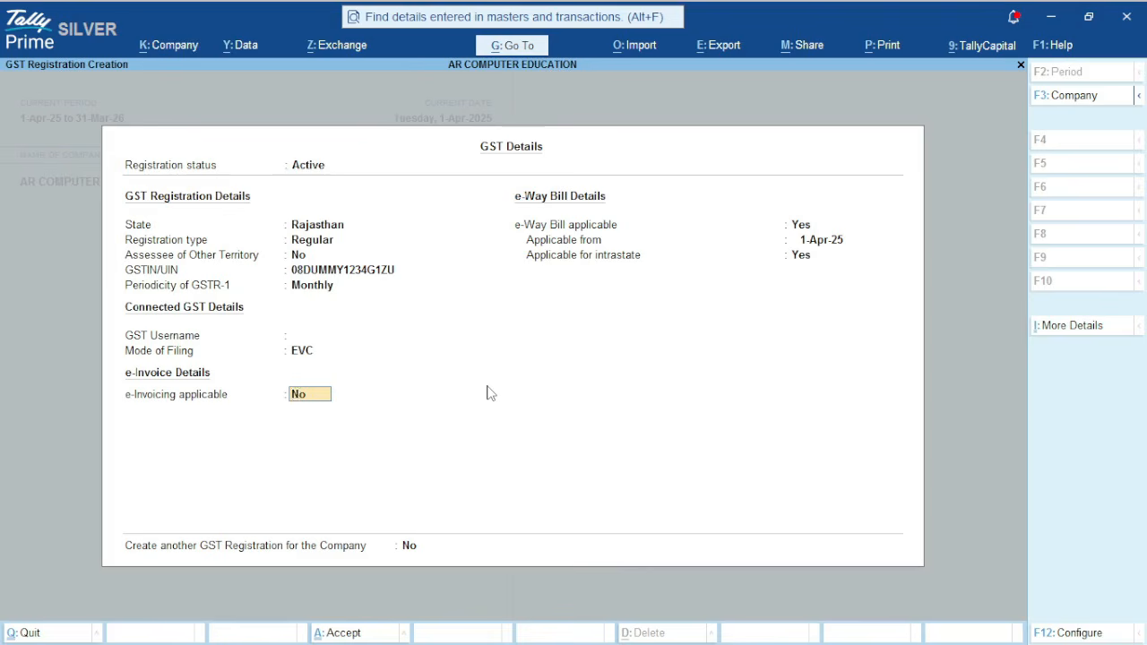
Accept the GST details with e-invoicing No and e-way bill settings as shown, then save the company features
key("Return")
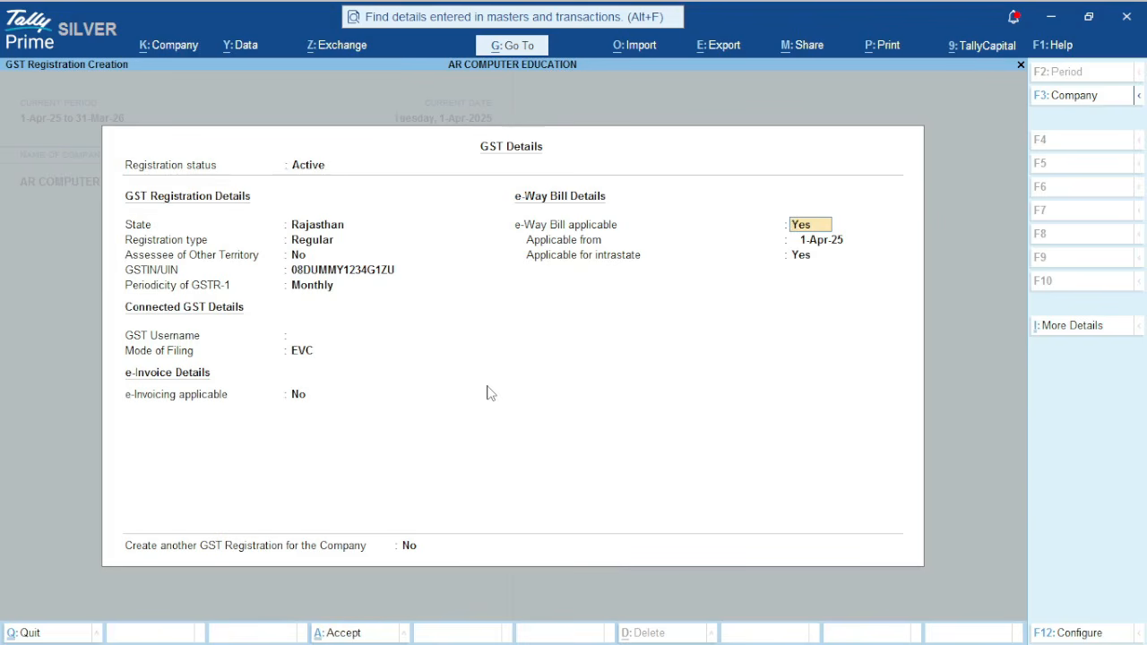
key("Return")
key("Return")
key("Return")
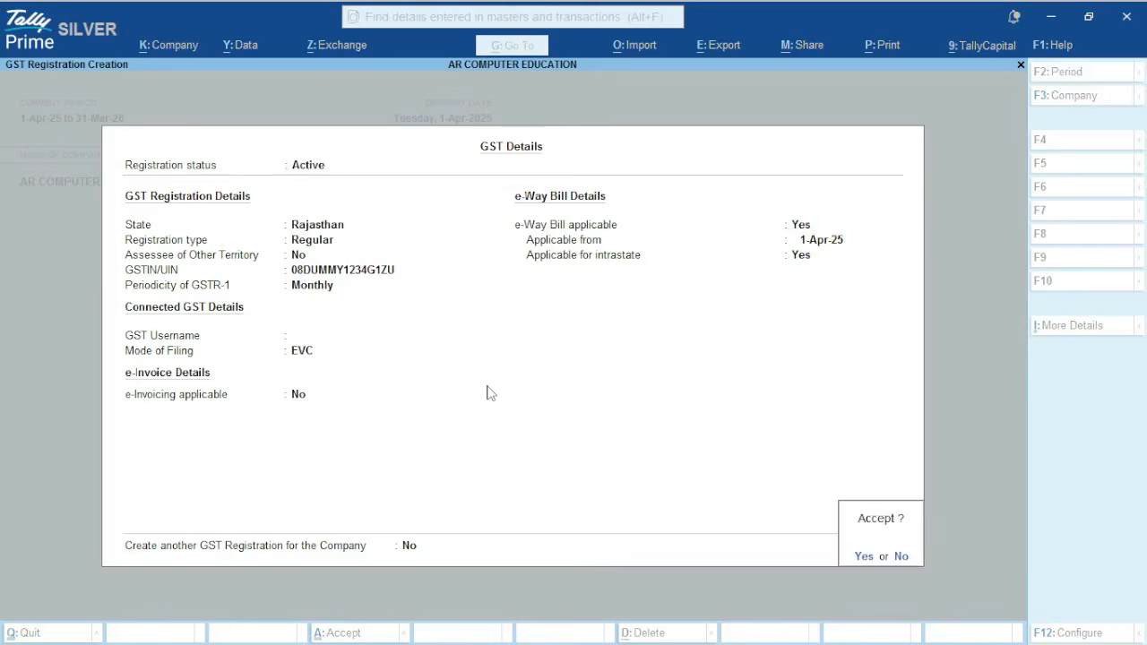
key("Return")
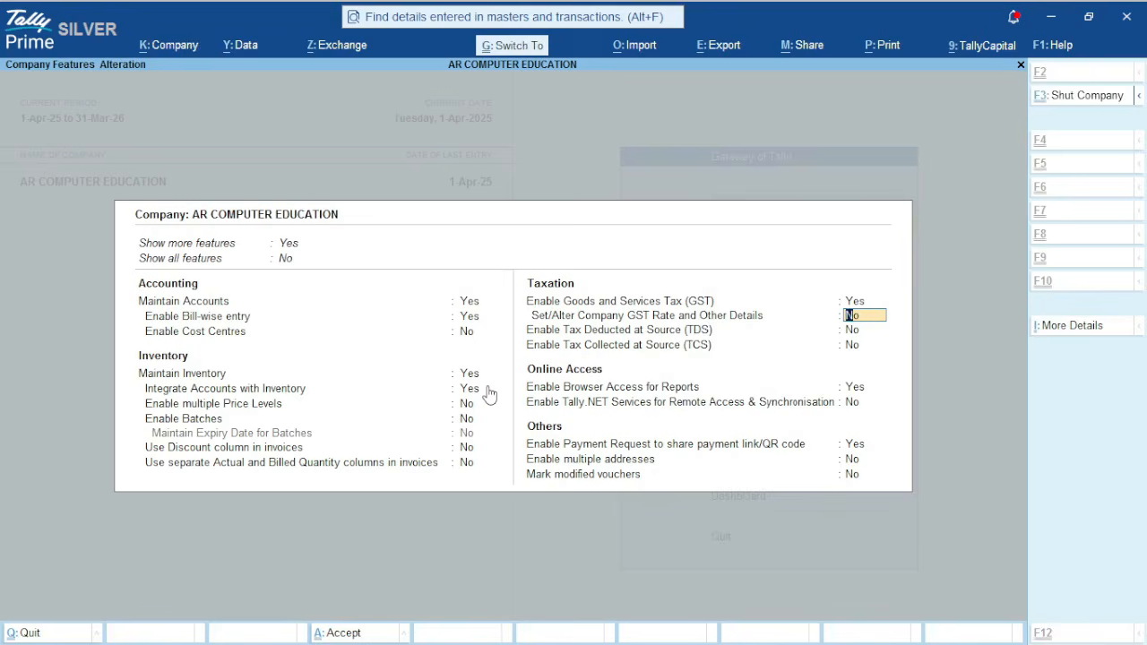
key("ctrl+a")
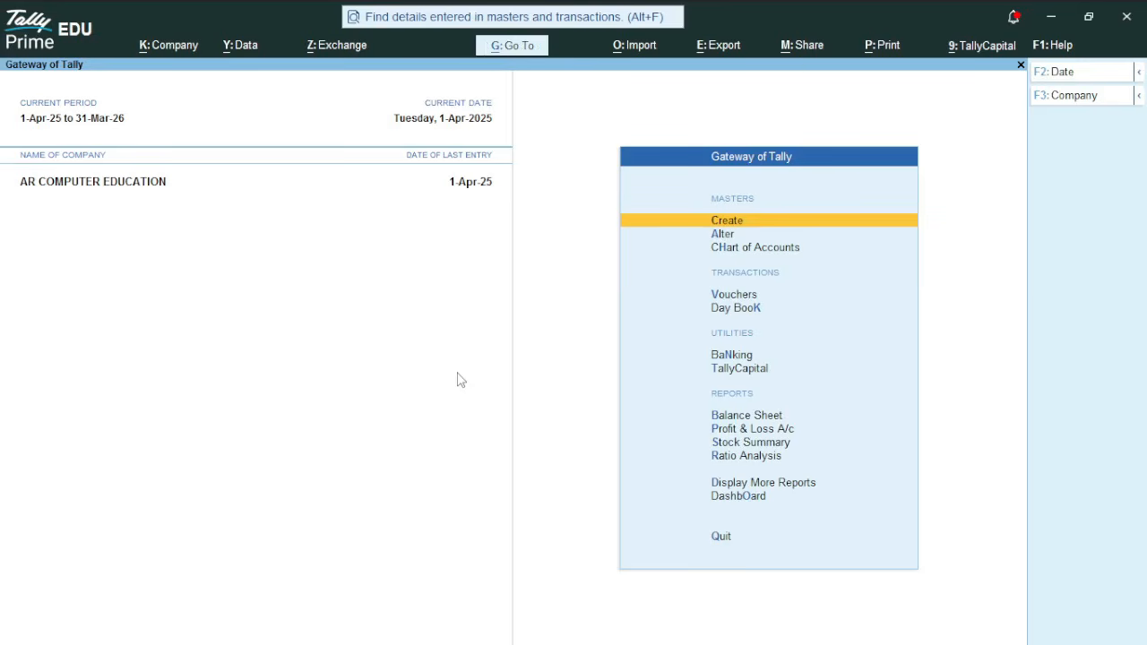
Start creating a new ledger named PURCHASE GST @ 5%
left_click(738, 227)
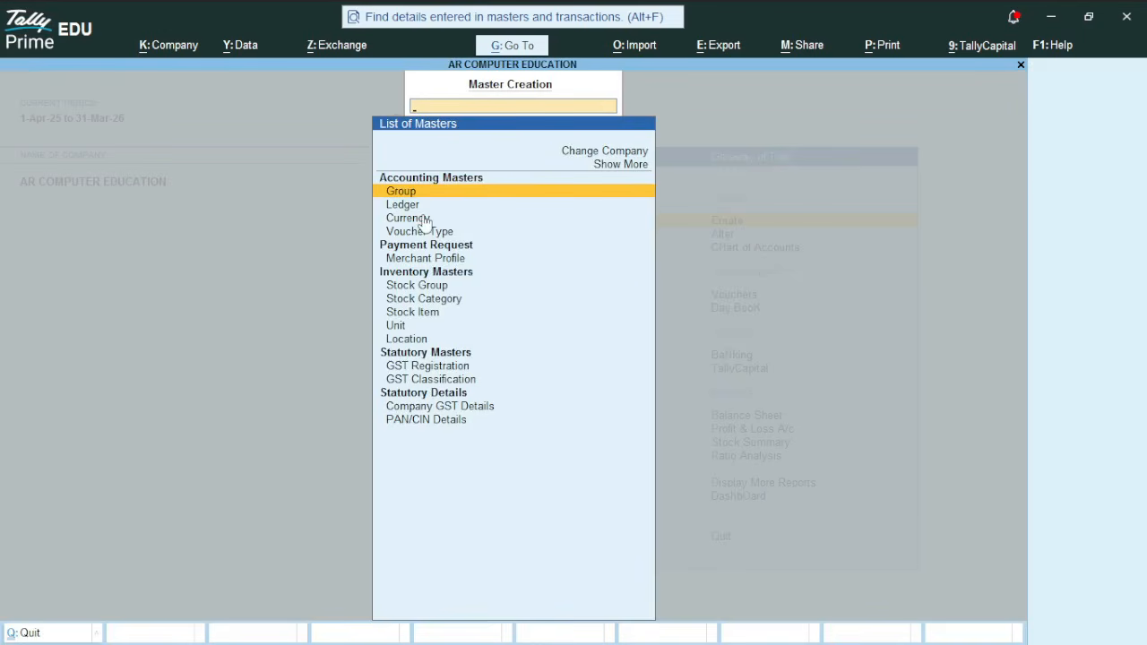
key("Down")
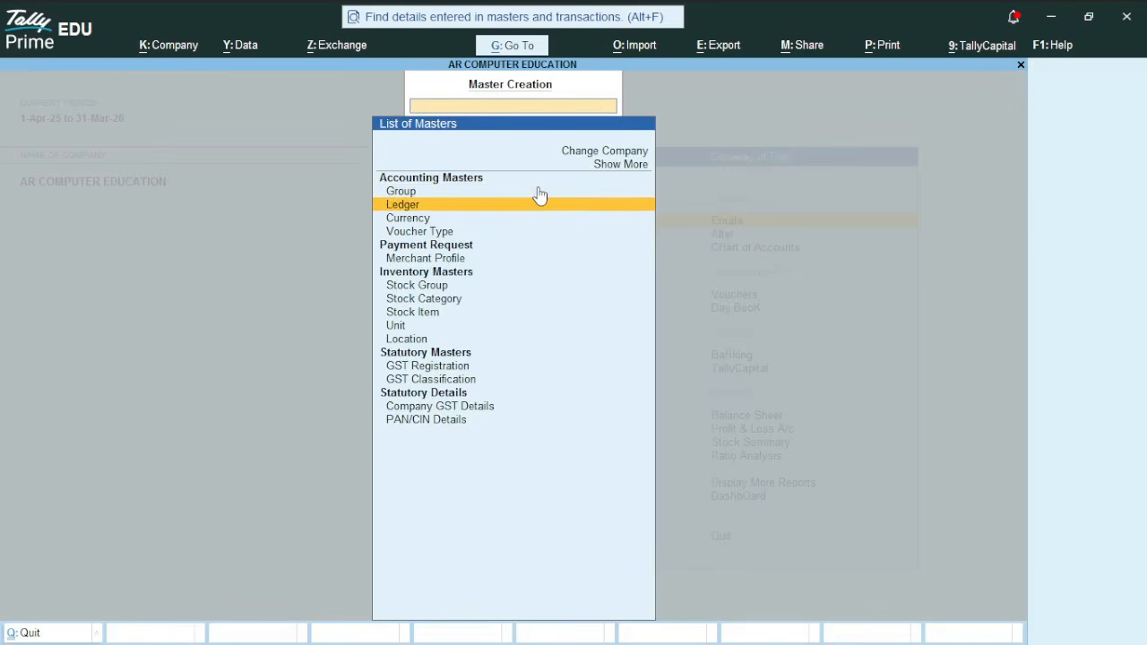
key("Return")
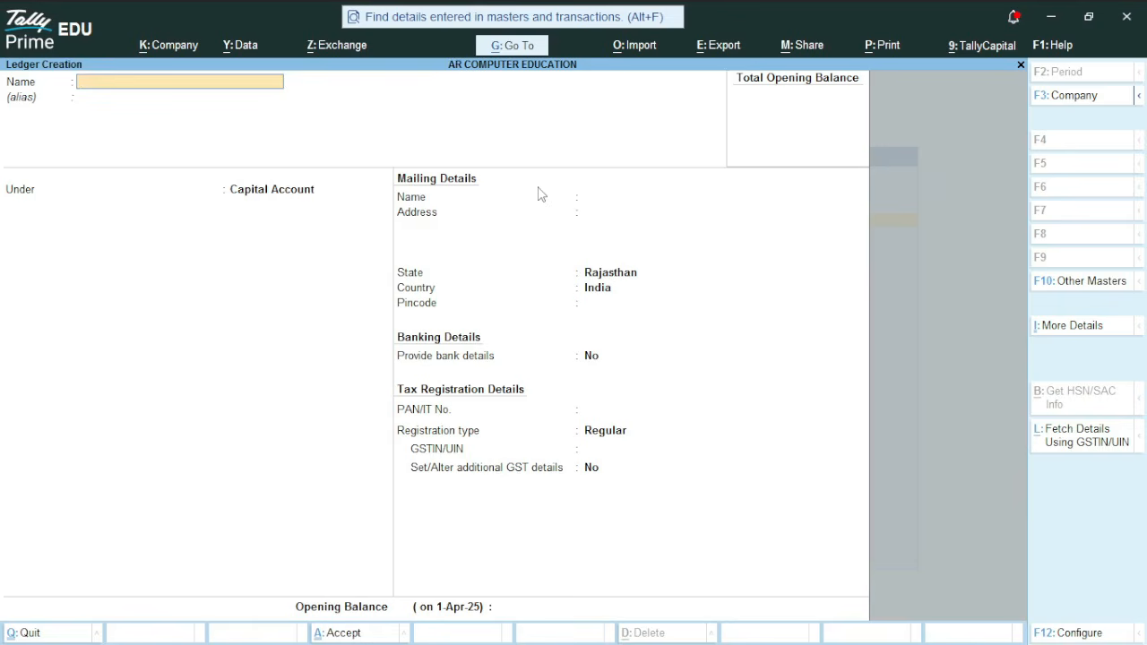
type("PURCHASE GST @ 5%")
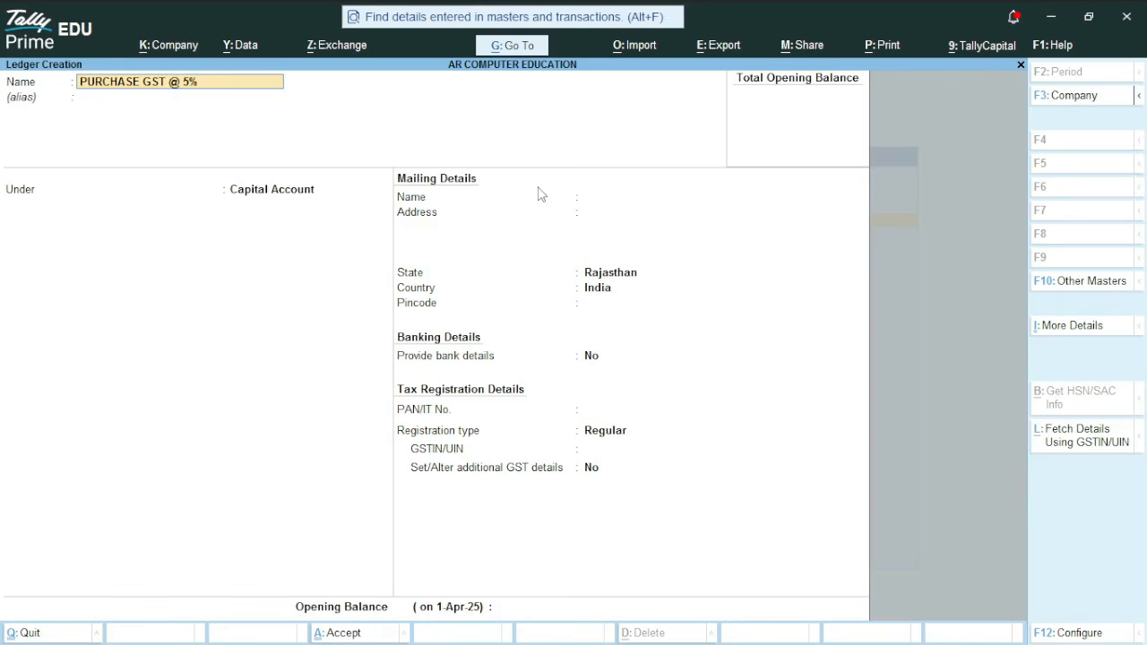
key("Return")
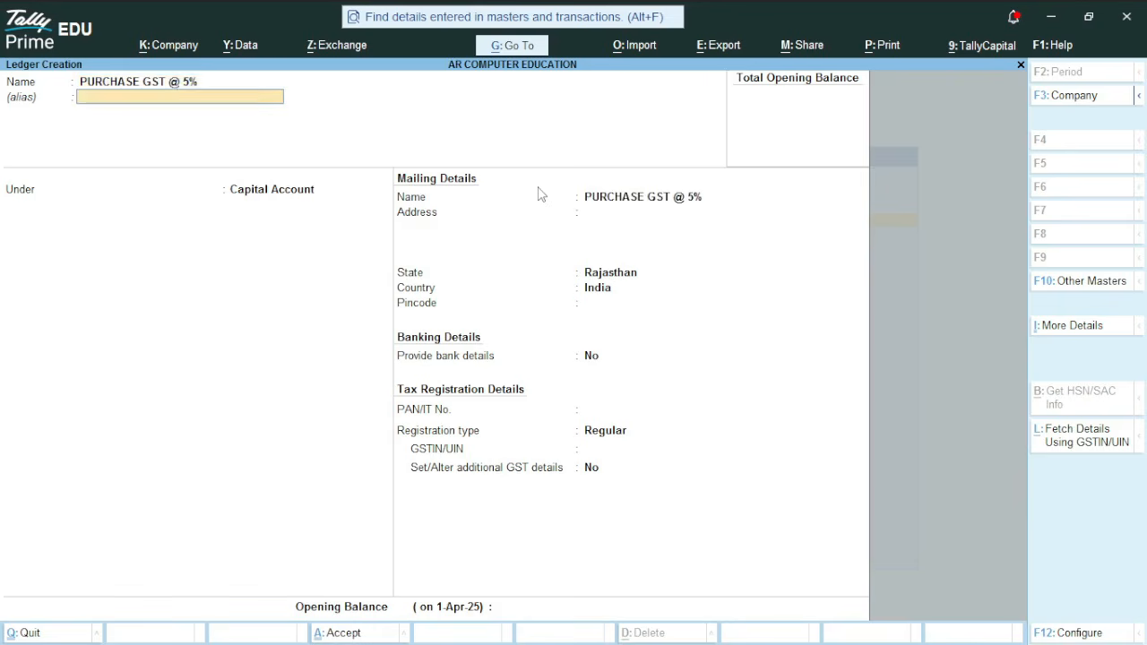
Place the ledger under Purchase Accounts, keeping ledger type Not Applicable and GST applicability Applicable
type("PU")
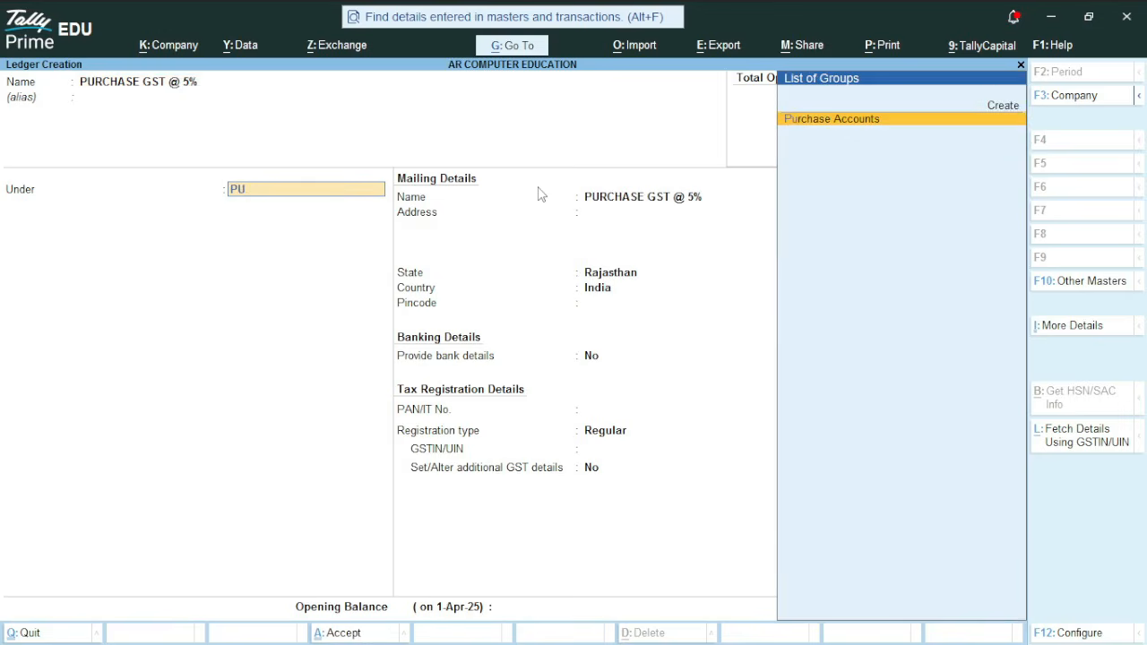
key("Return")
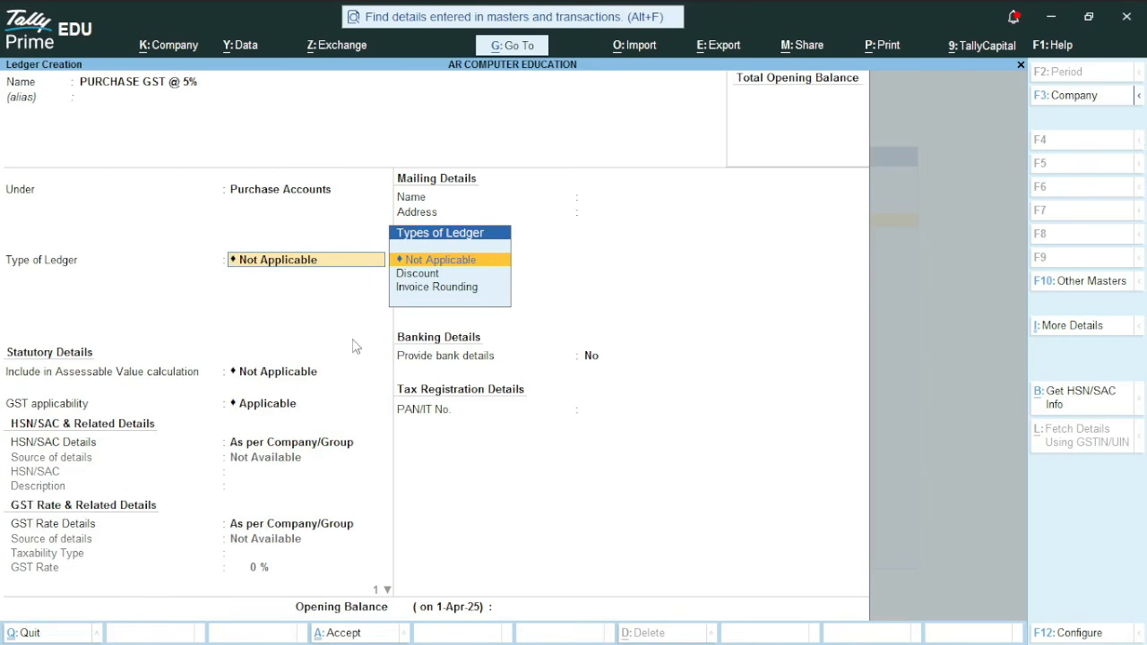
key("Return")
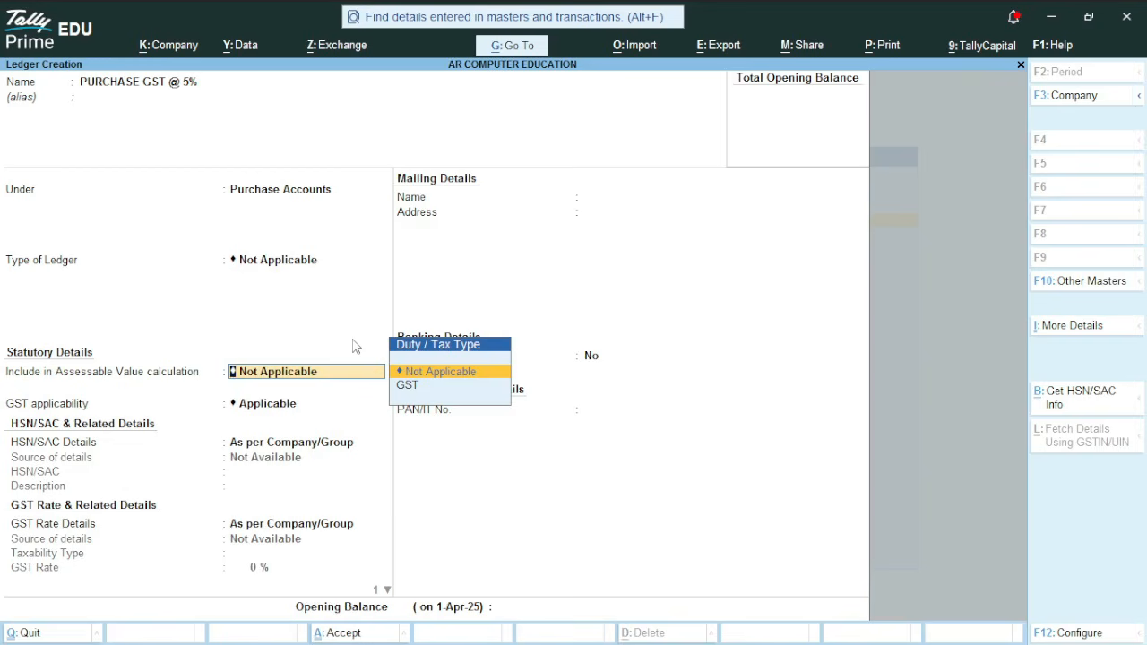
key("Return")
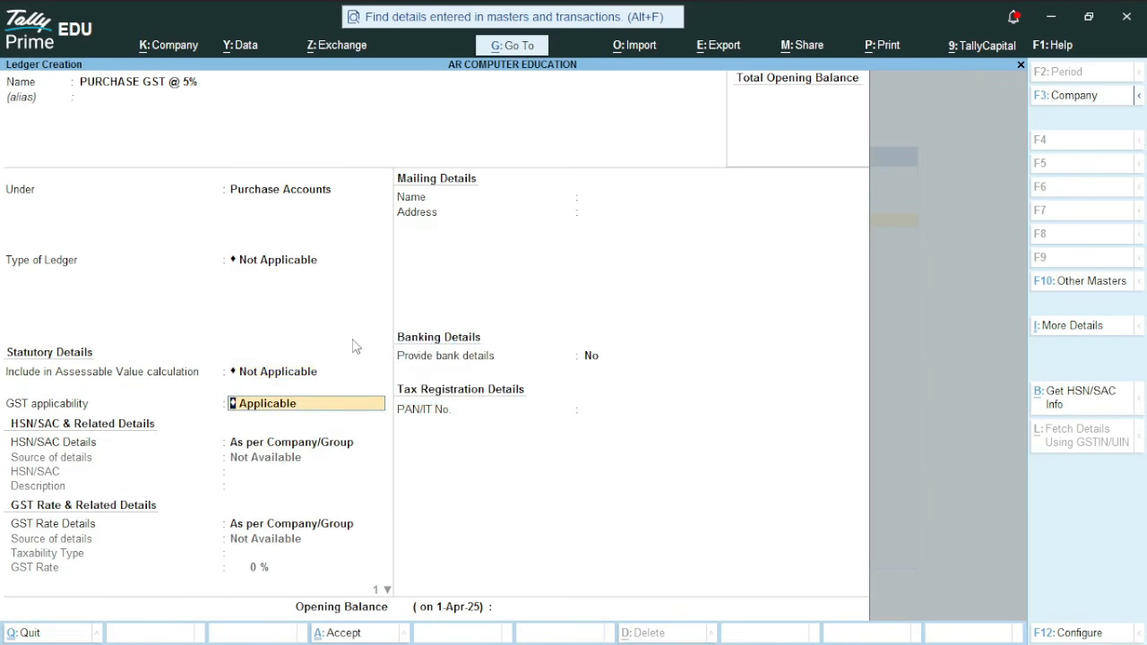
key("Return")
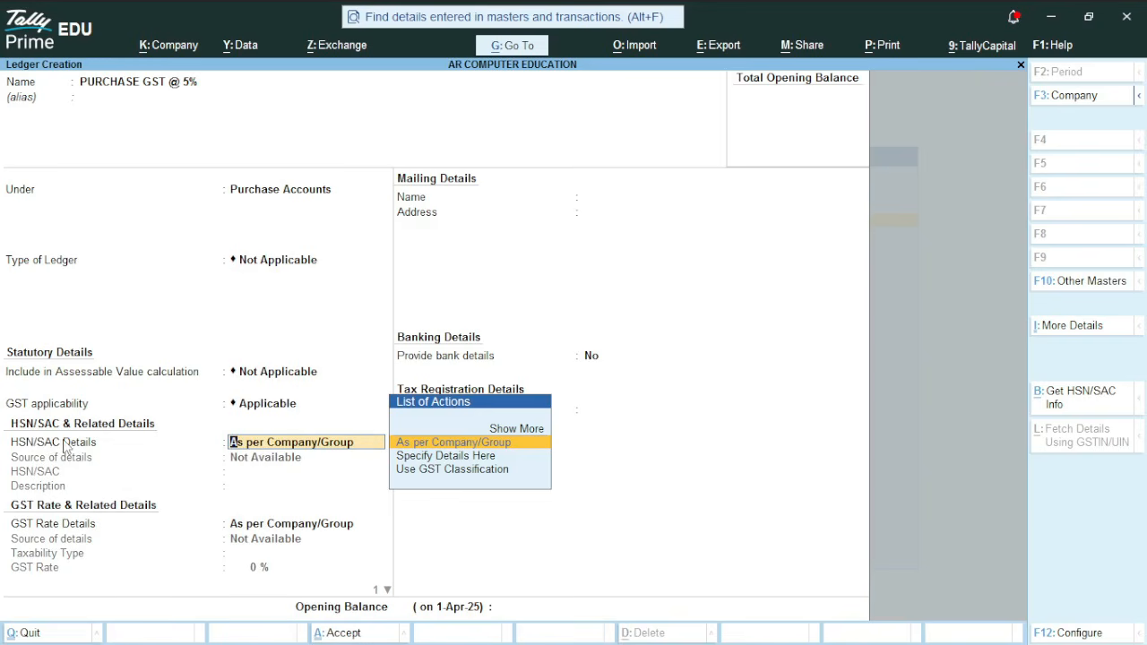
Specify the ledger's GST rate details here with taxability type Taxable and a GST rate of 5%
key("Return")
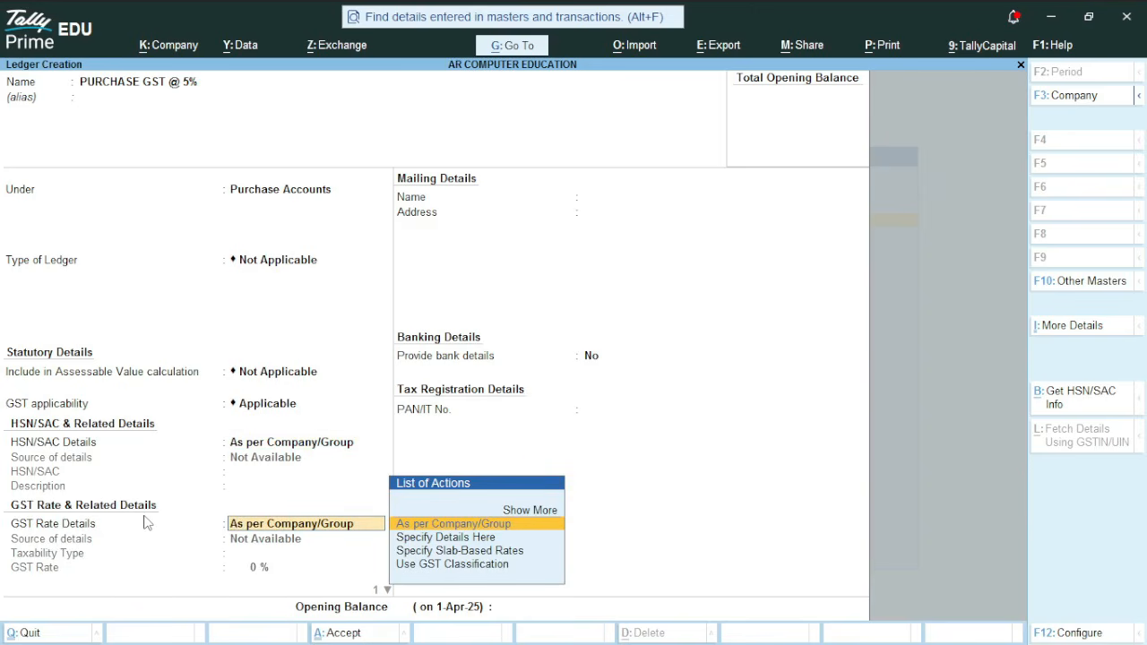
key("Down")
key("Return")
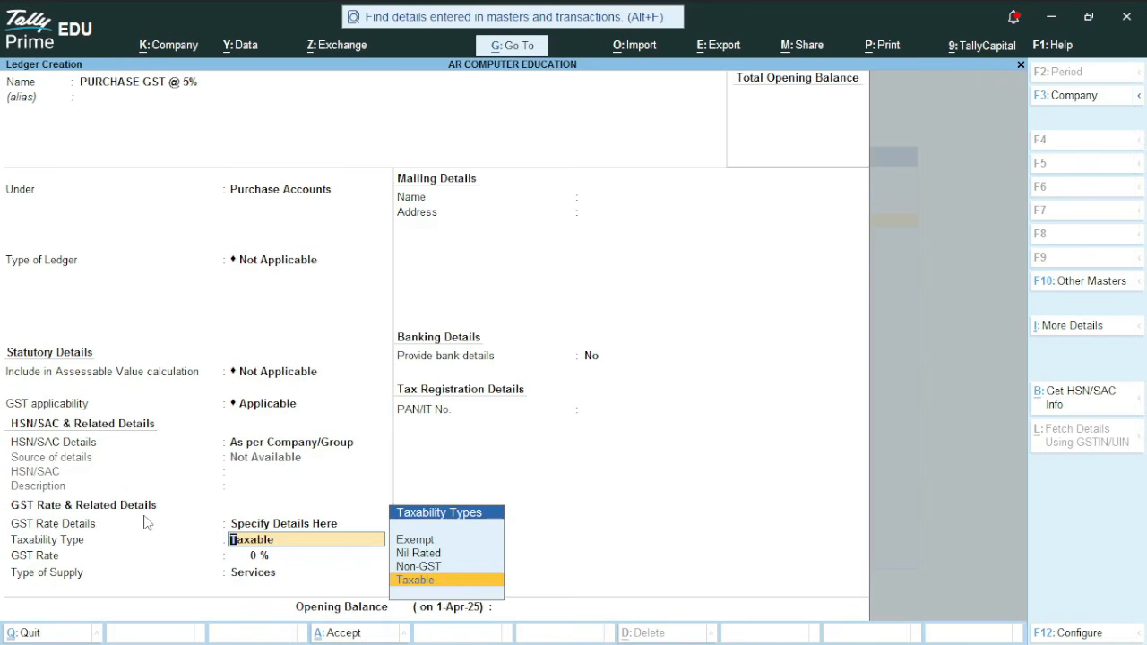
key("Up")
key("Up")
key("Up")
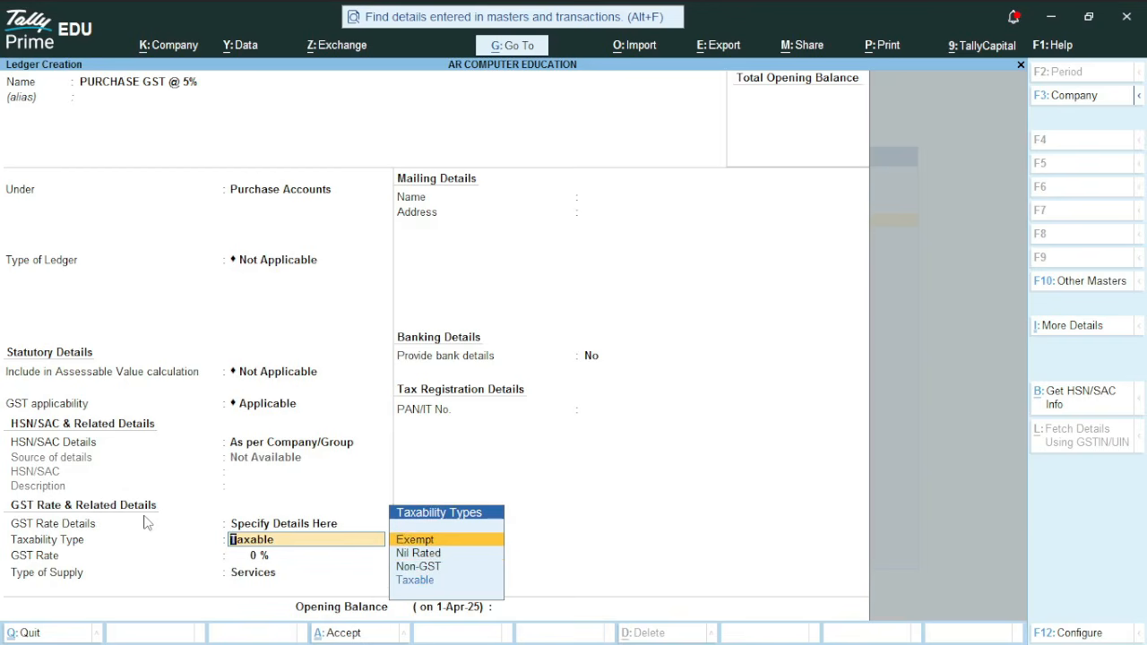
key("Down")
key("Down")
key("Down")
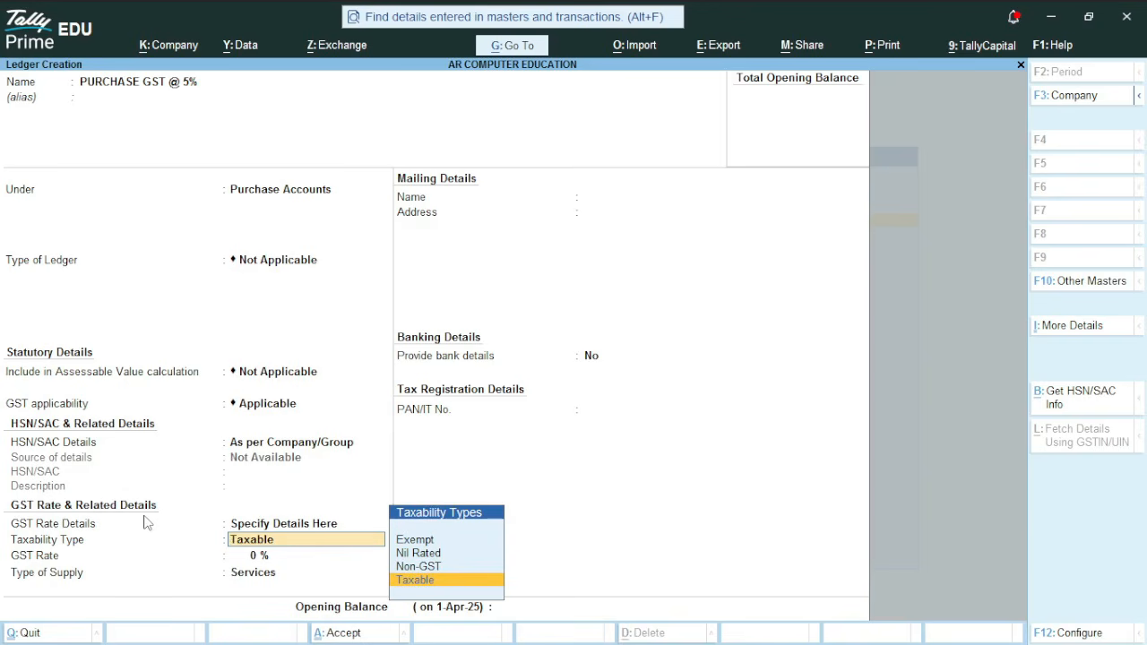
key("Return")
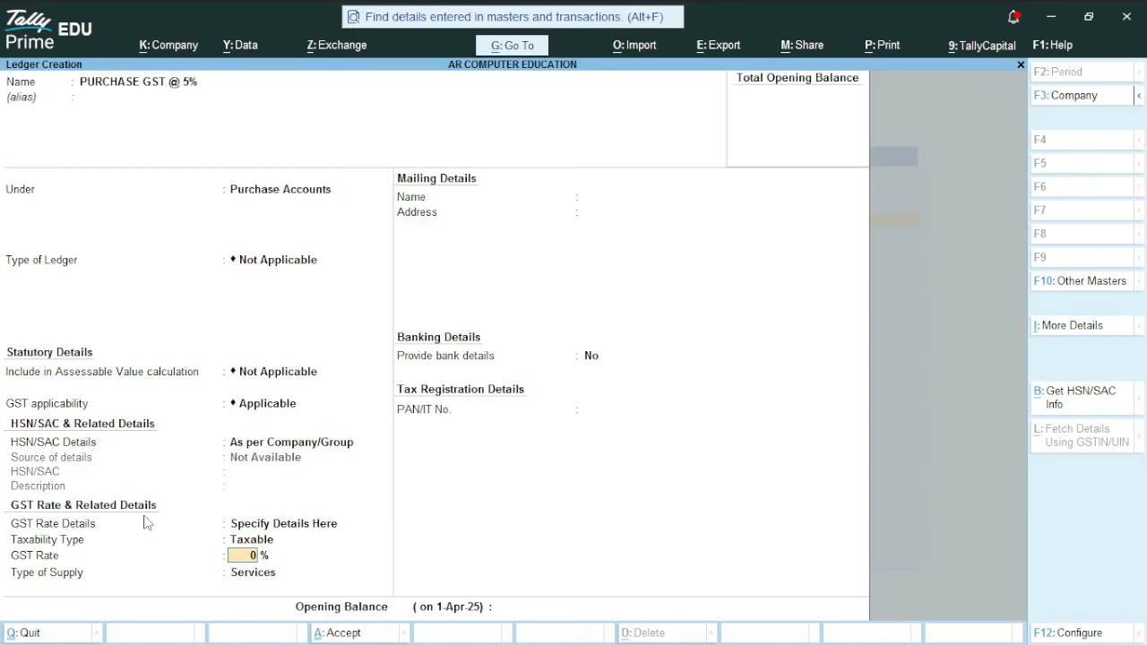
type("5")
key("Return")
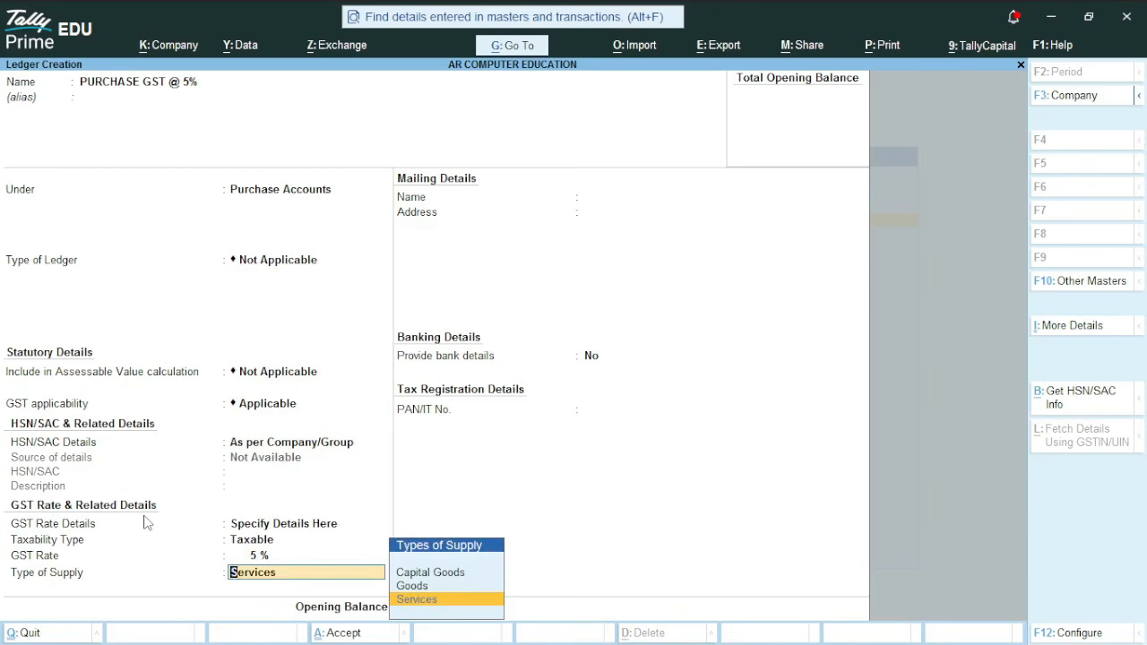
Set the type of supply to Goods, keep bank details off, and save the PURCHASE GST @ 5% ledger
key("Up")
key("Return")
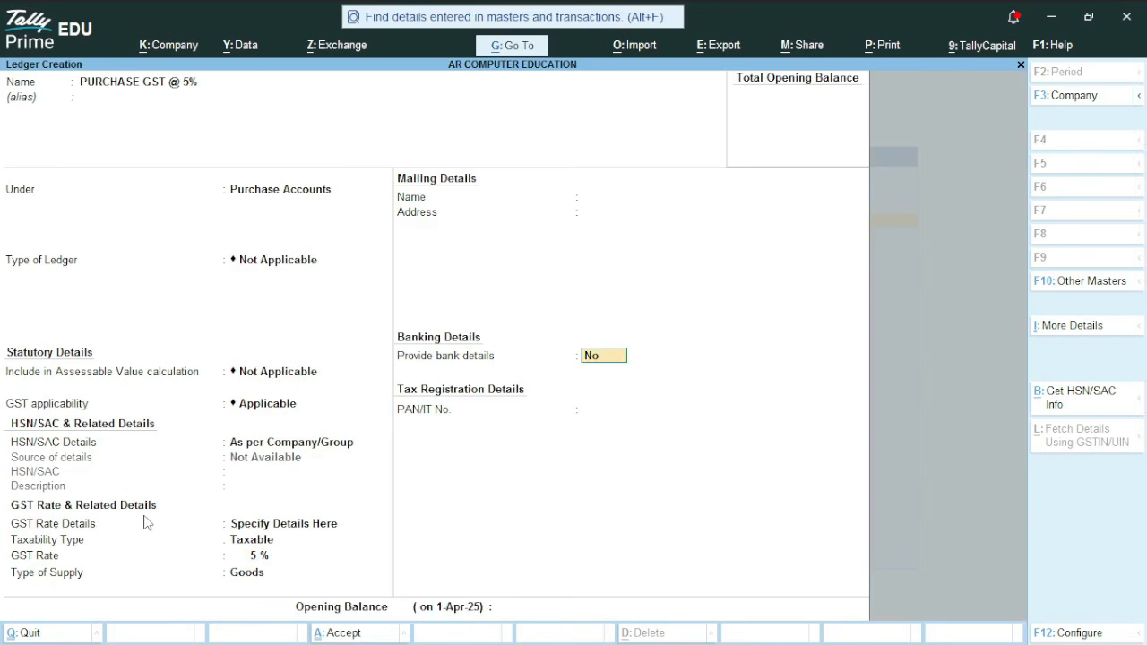
key("Return")
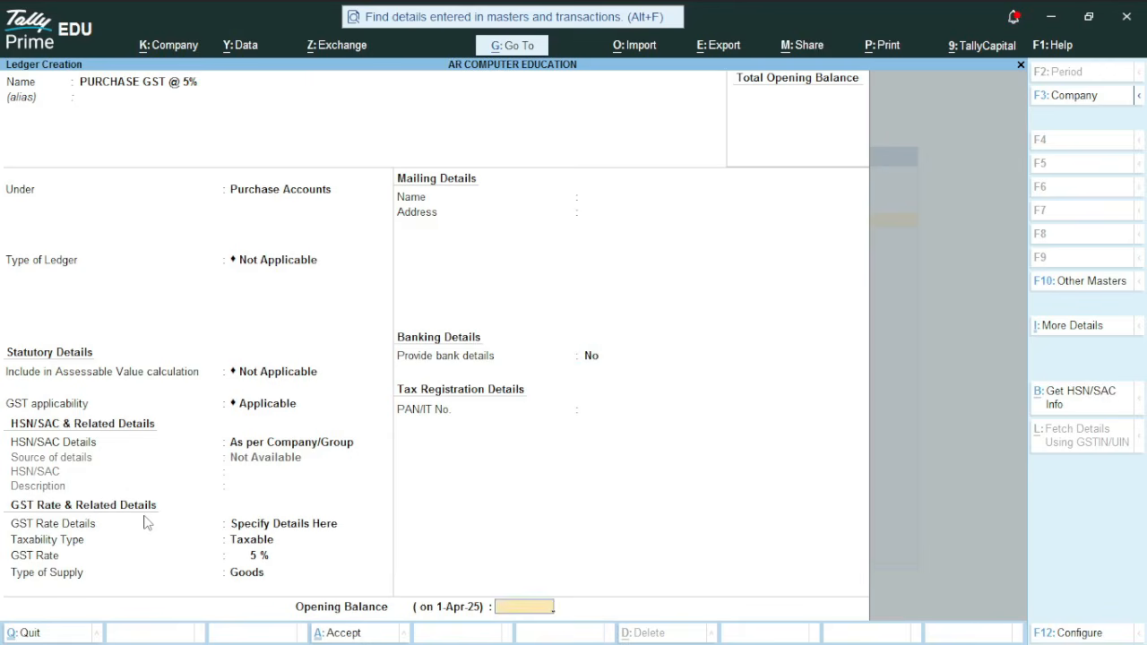
key("Return")
key("Return")
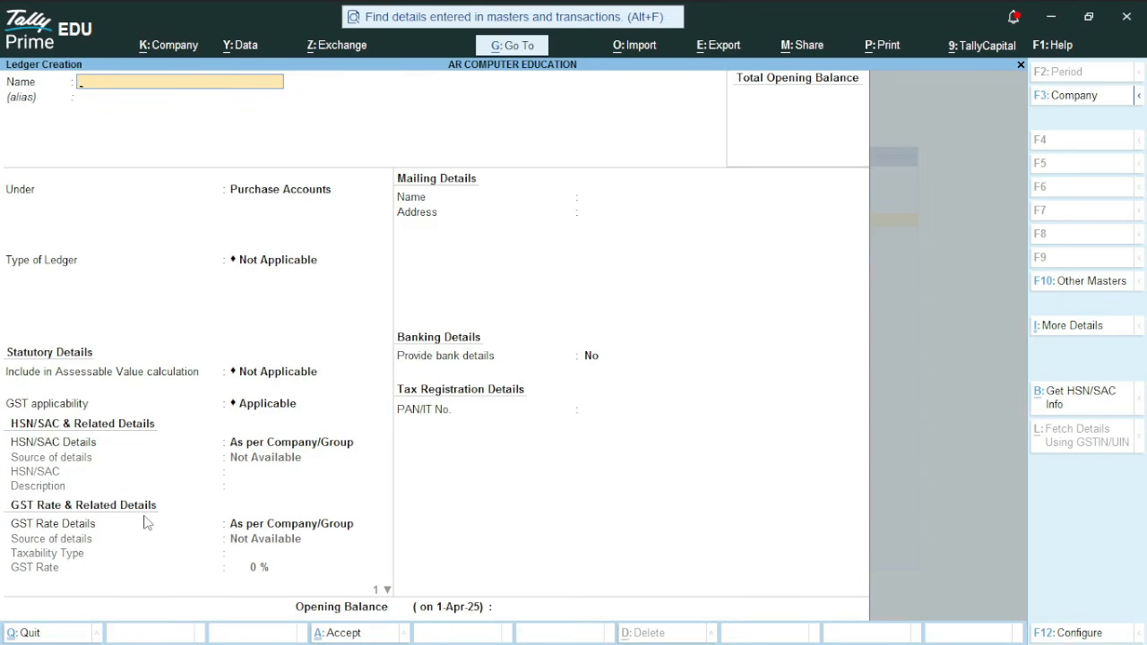
Start a new ledger named INPUT CGST @ 2.5% and place it under Duties & Taxes
type("NPUT CGST @ 2.5%")
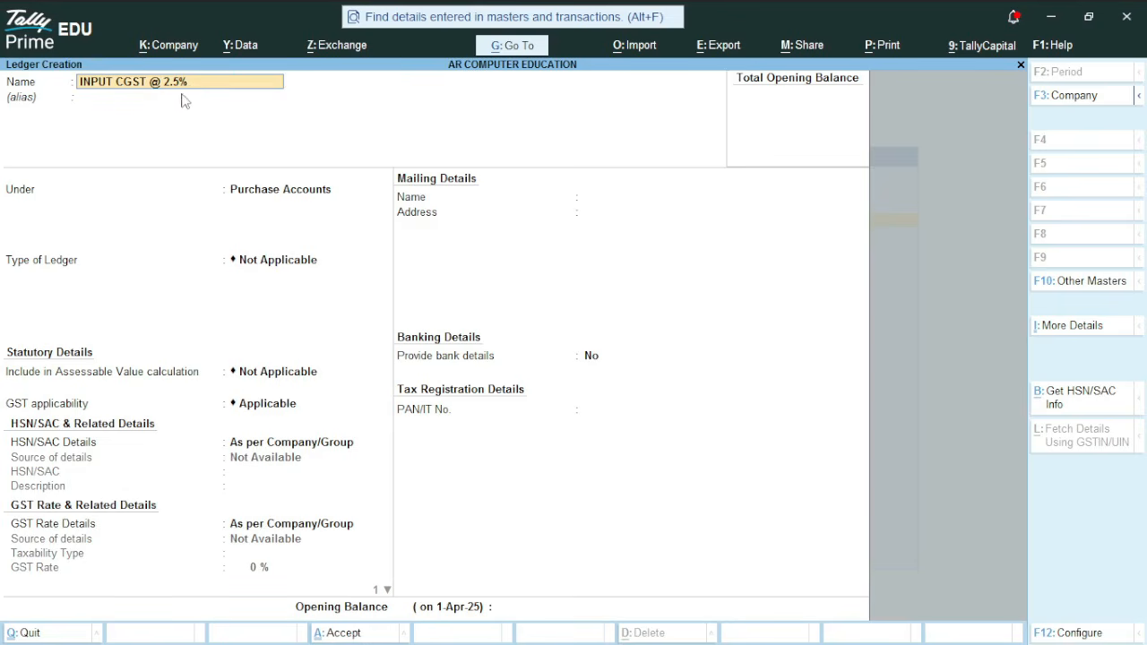
key("Return")
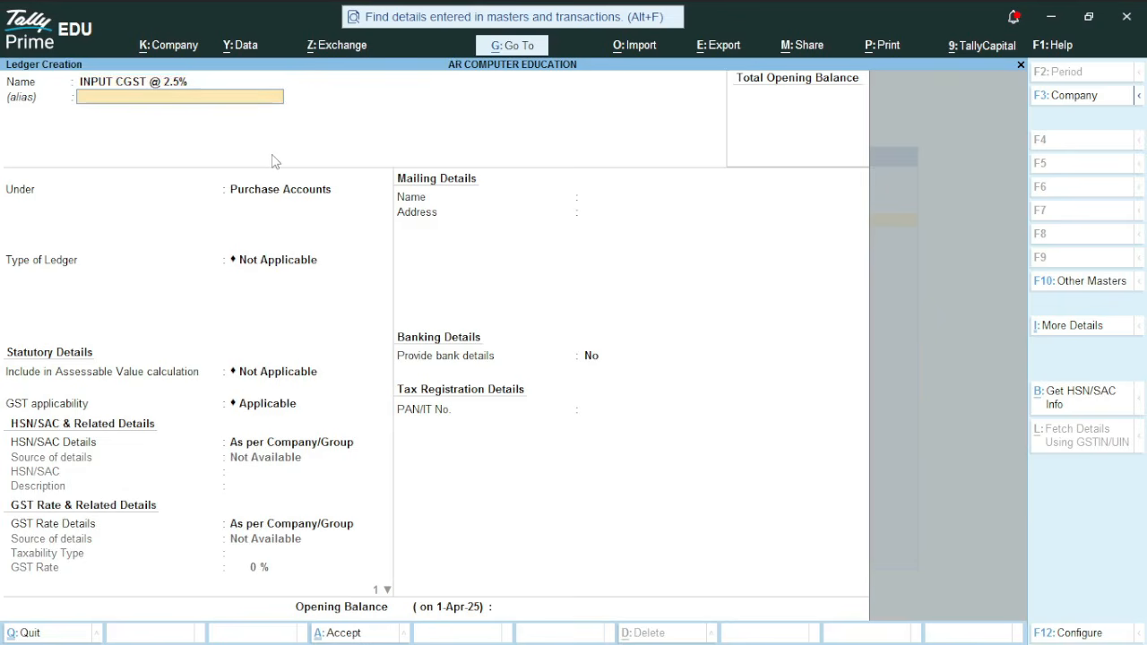
key("Return")
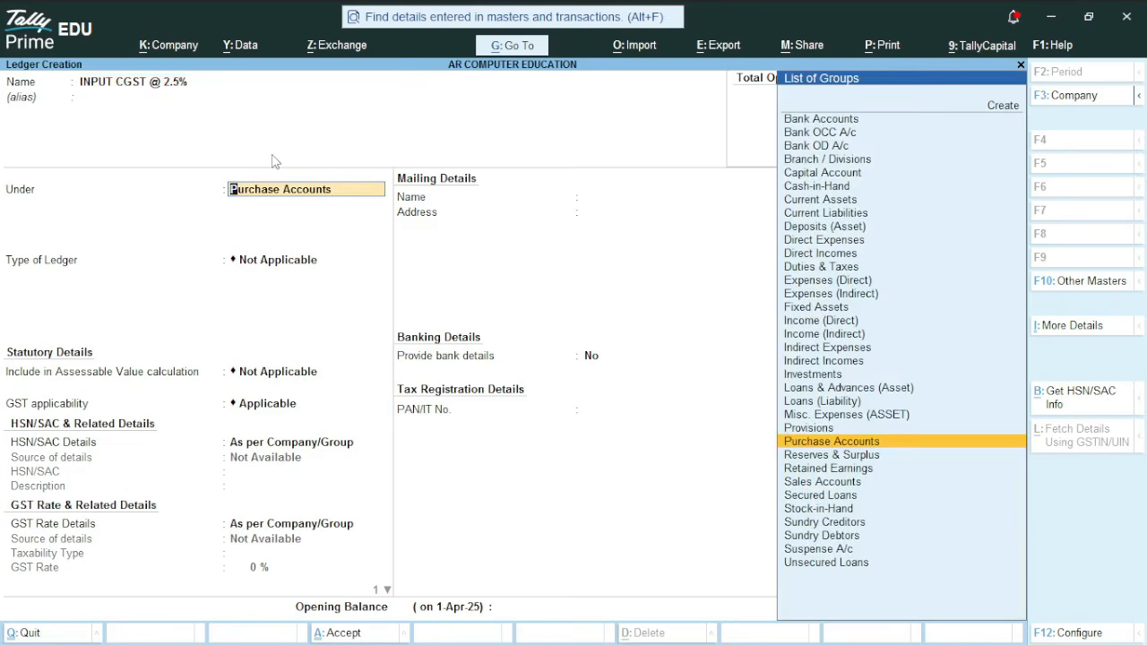
type("D")
key("Down")
key("Down")
key("Down")
key("Down")
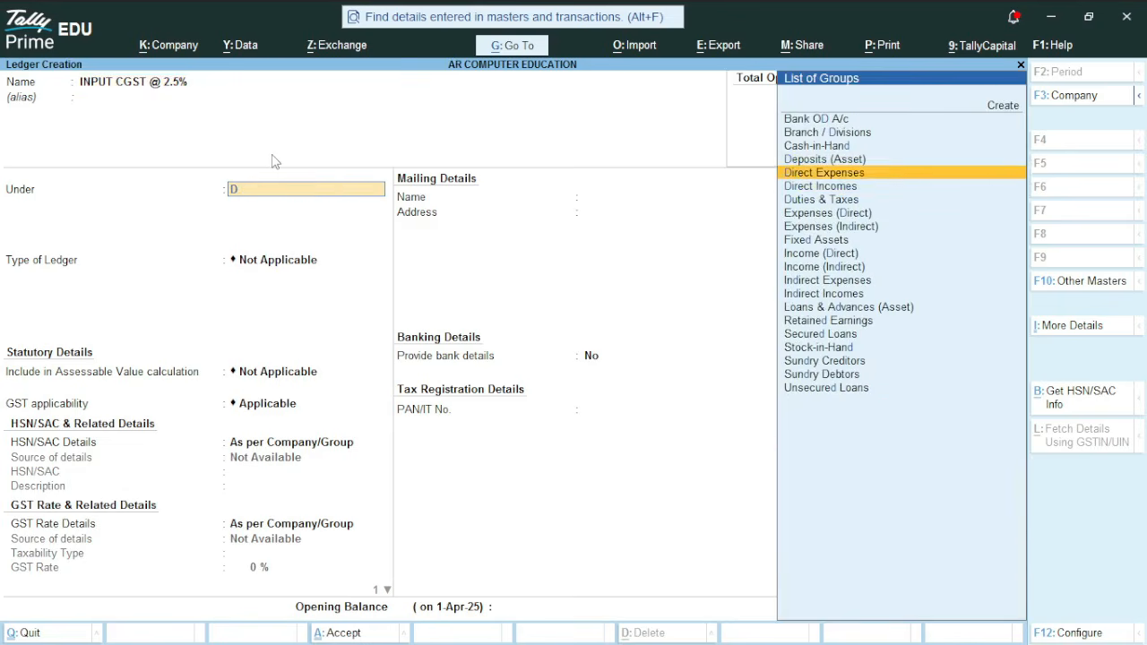
key("Return")
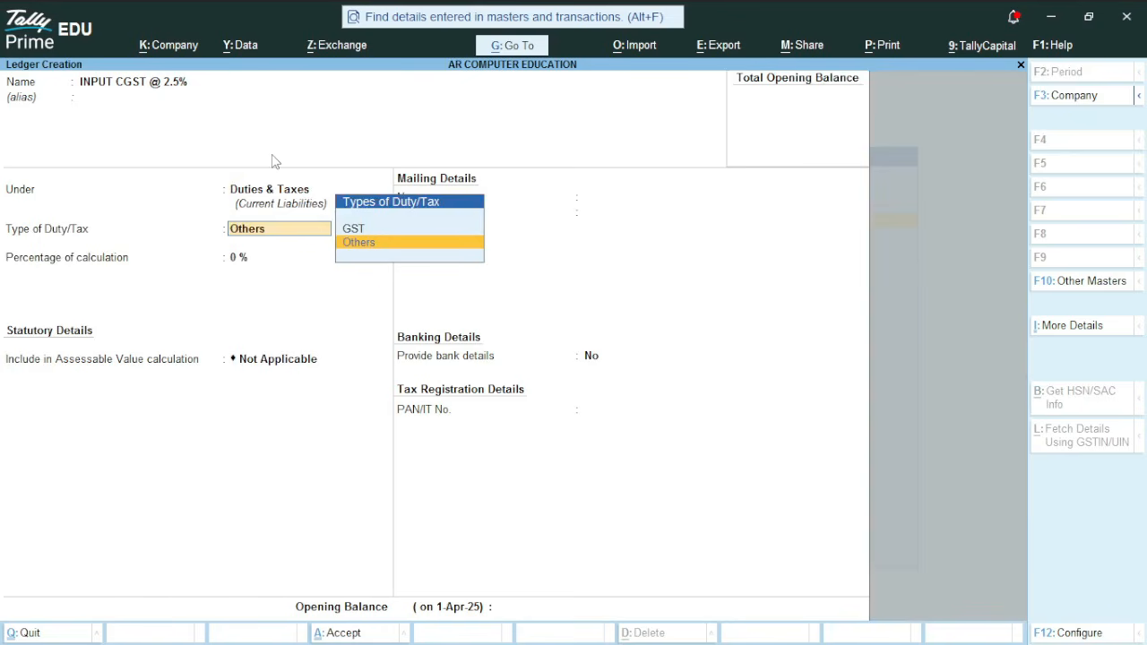
Set the duty type to GST, tax type CGST, and percentage of calculation to 2.5%
key("Up")
key("Return")
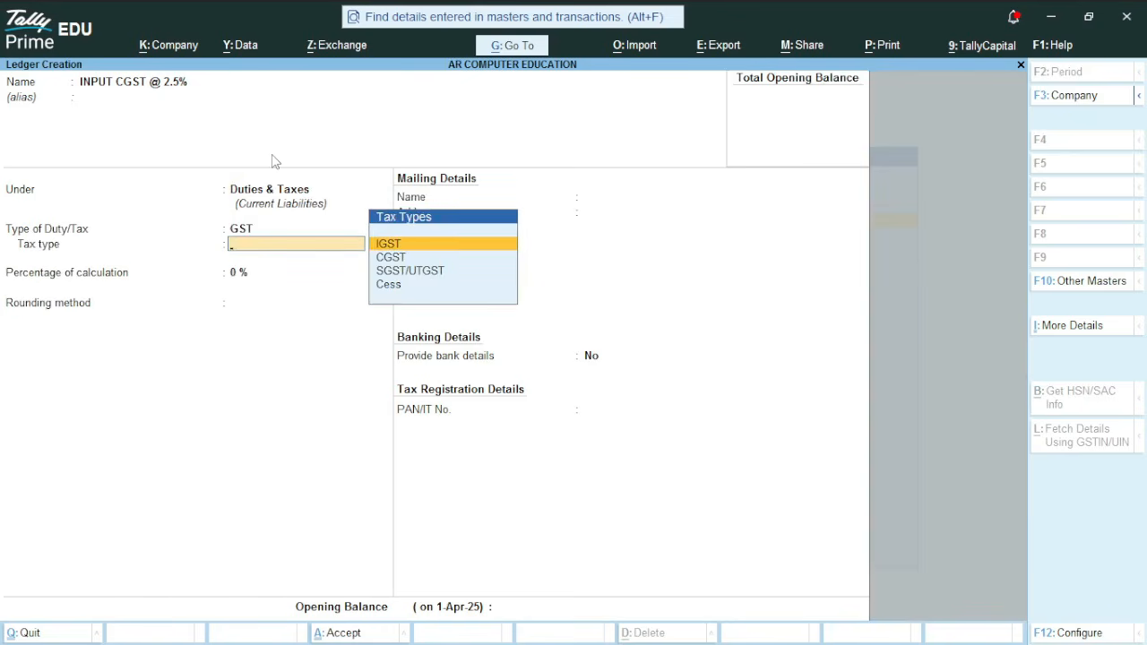
key("Down")
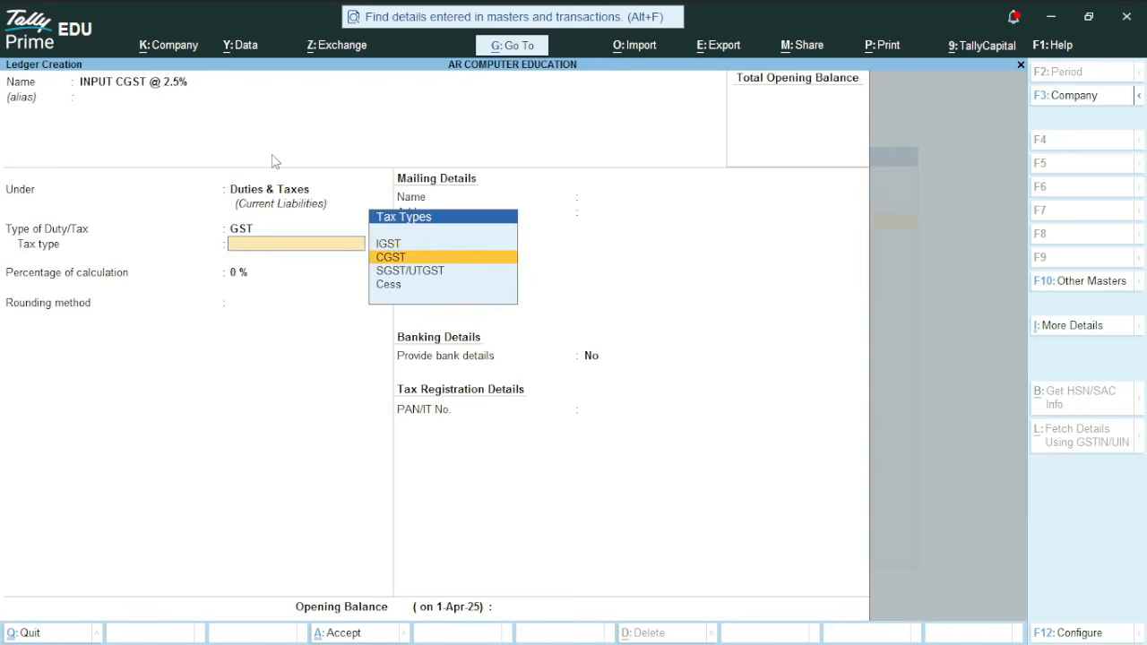
key("Return")
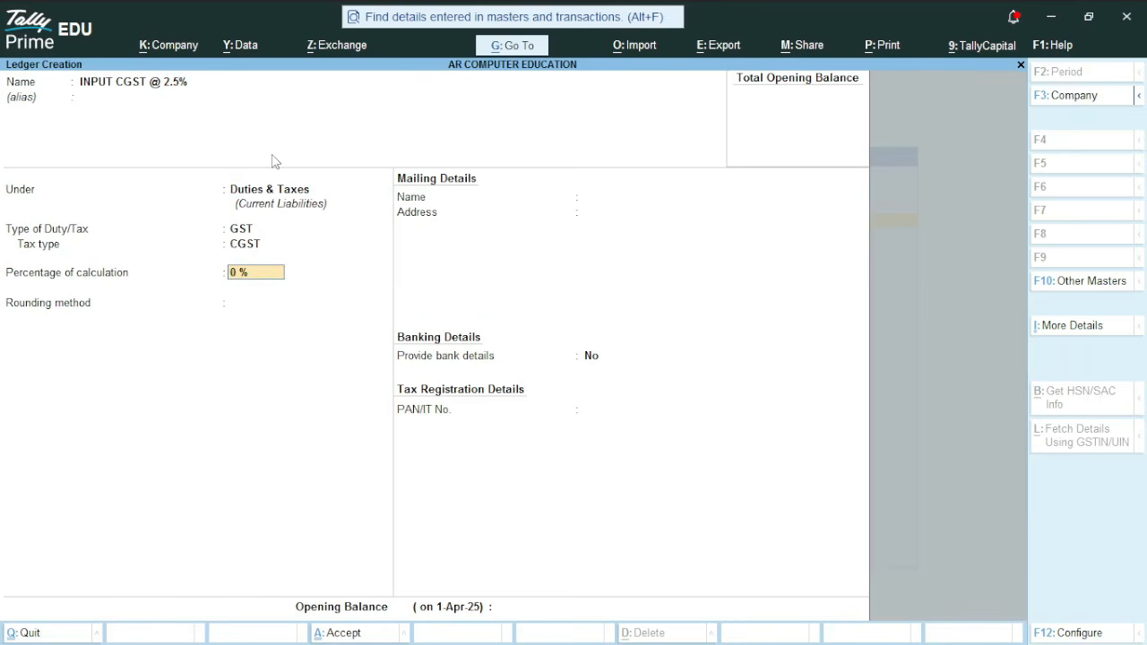
type("2.5")
type("%")
key("Return")
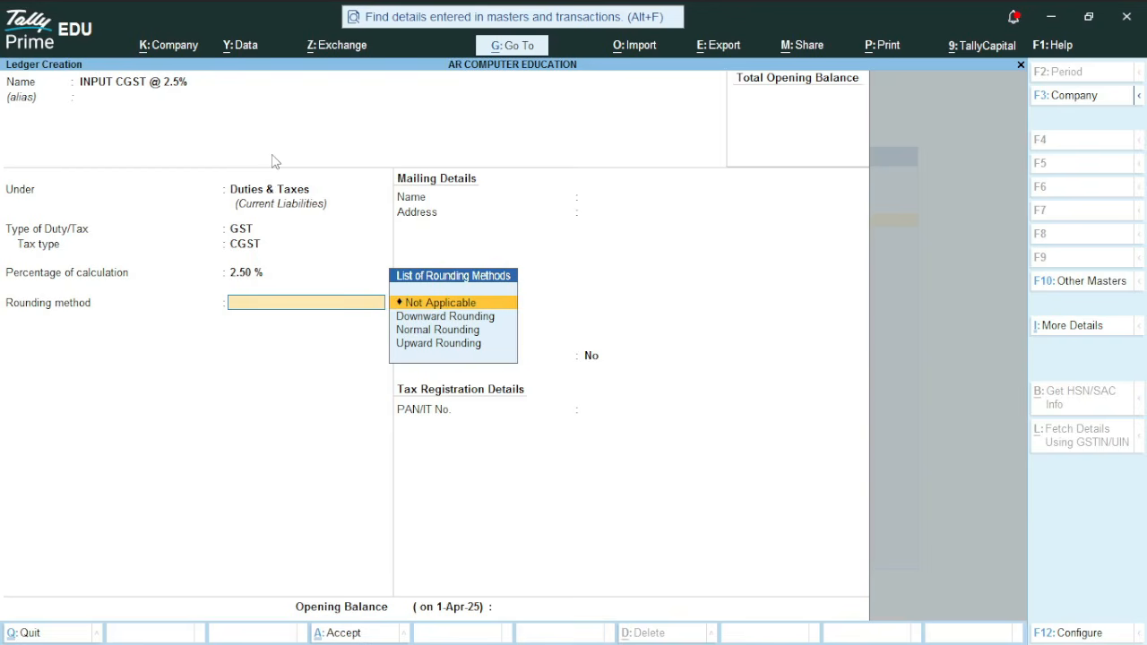
Keep rounding method Not Applicable and save the INPUT CGST @ 2.5% ledger
key("Return")
key("Return")
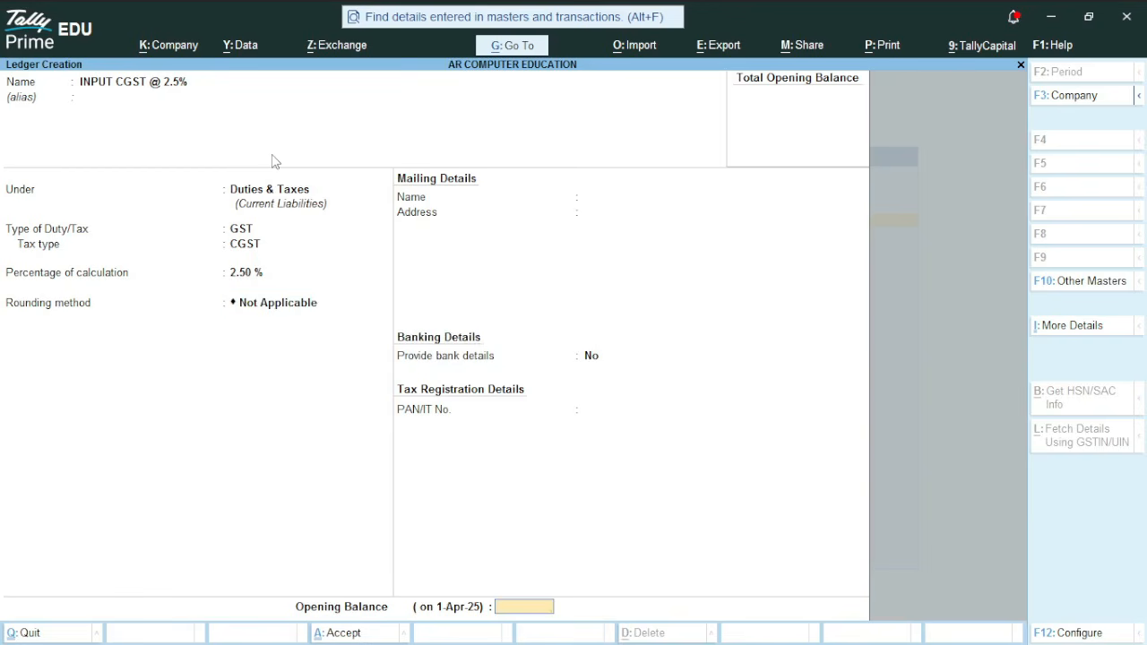
key("Return")
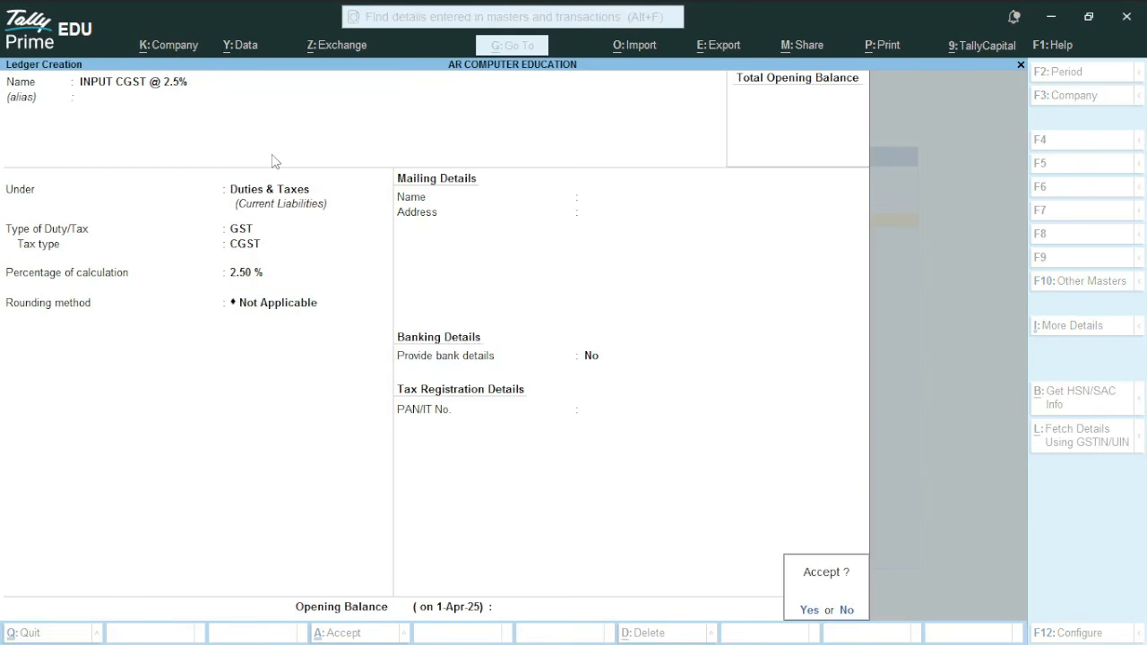
key("y")
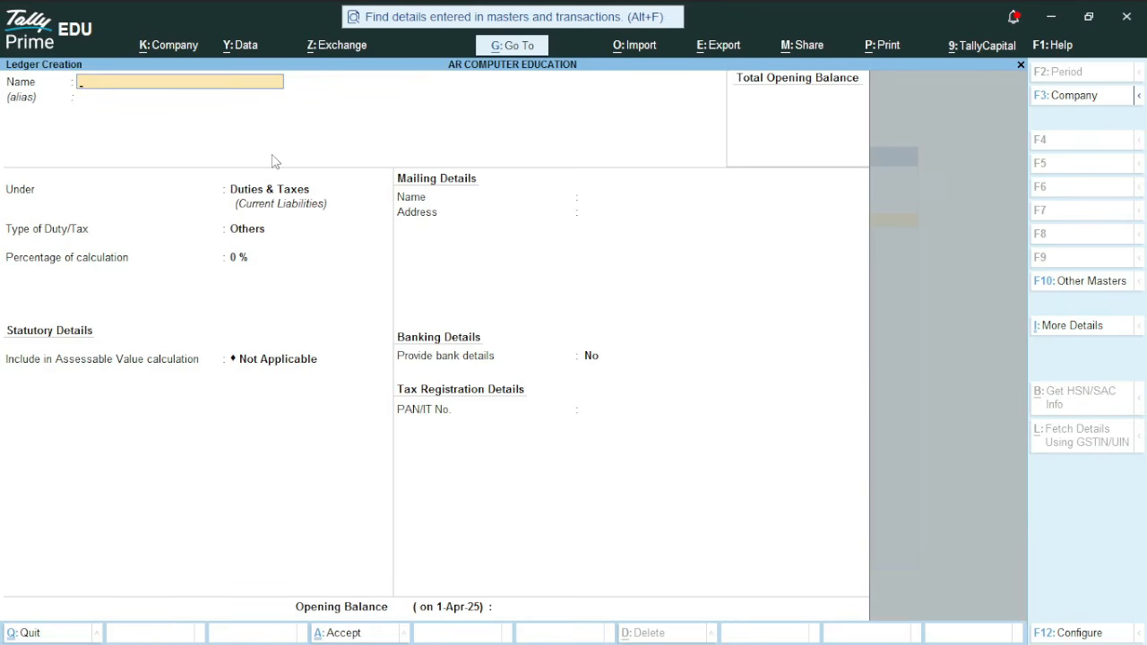
Start a new ledger named INPUT SGST @ 2.5%, keeping it under Duties & Taxes
type("INPUT SGST @ 2.5%")
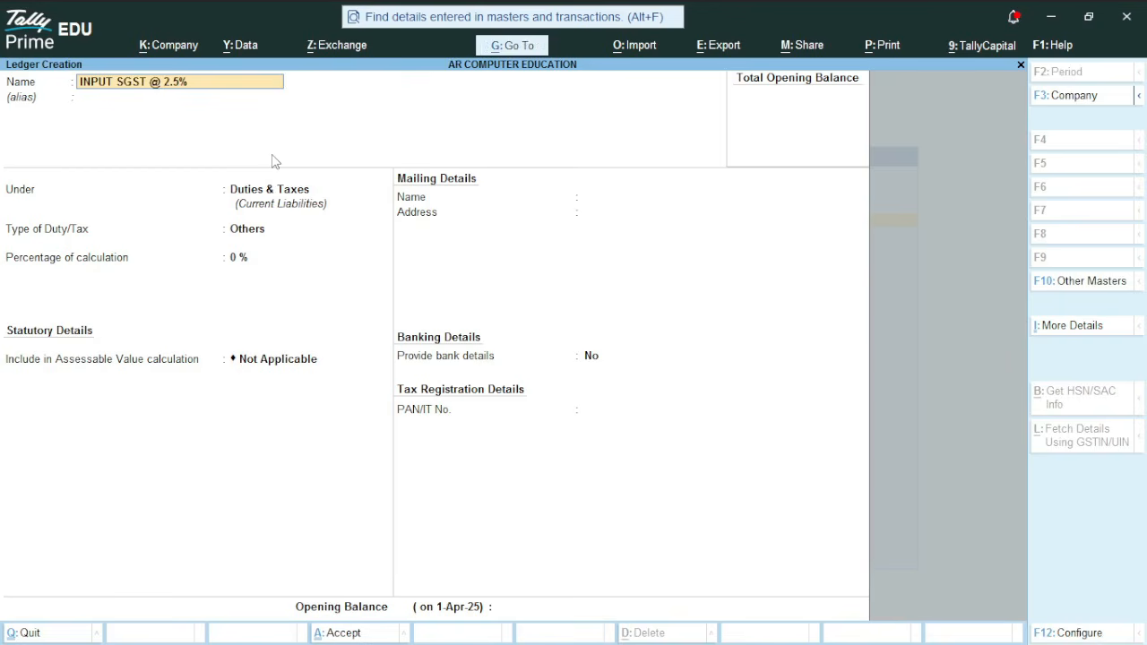
key("Return")
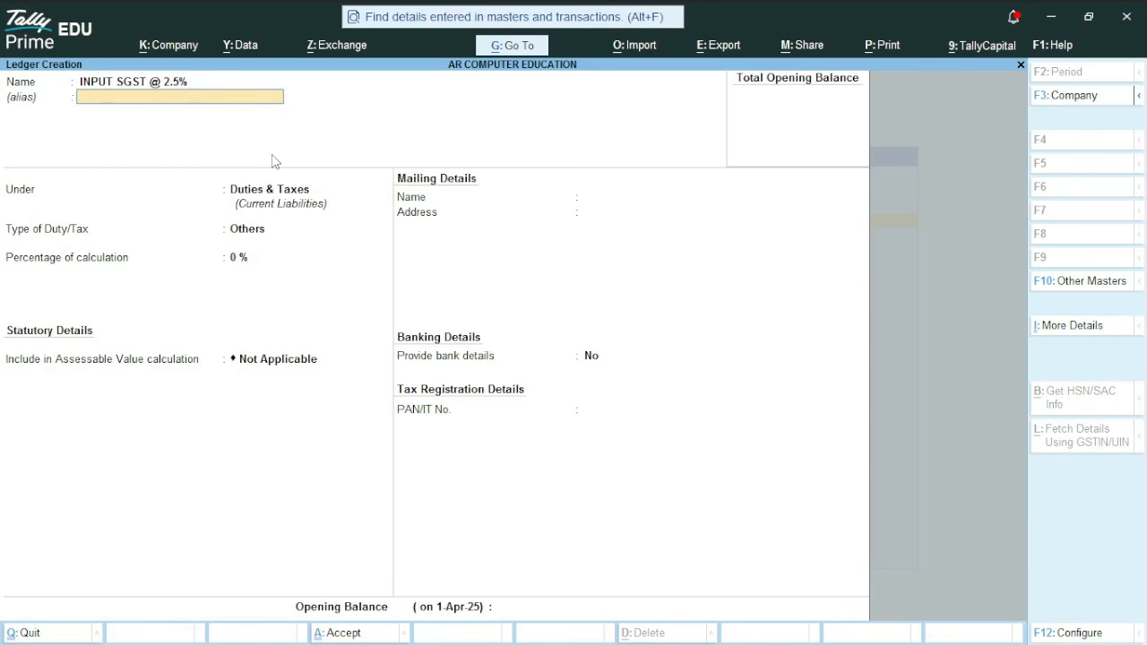
key("Return")
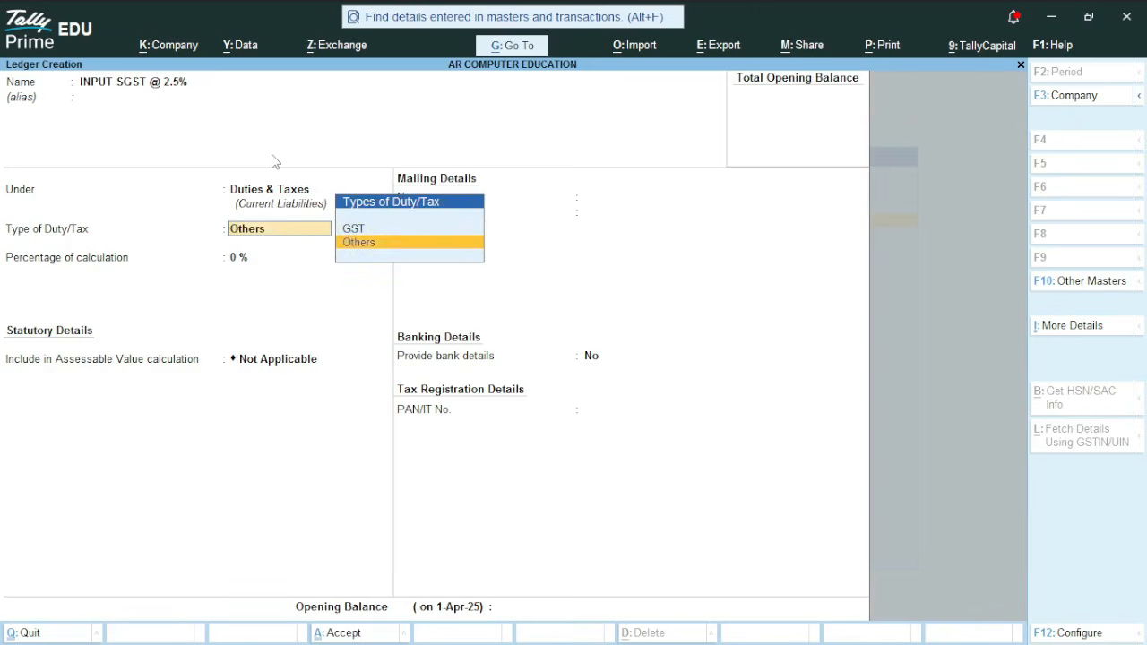
Set the duty type to GST, tax type SGST/UTGST, and percentage of calculation to 2.5%
key("Up")
key("Return")
key("Down")
key("Down")
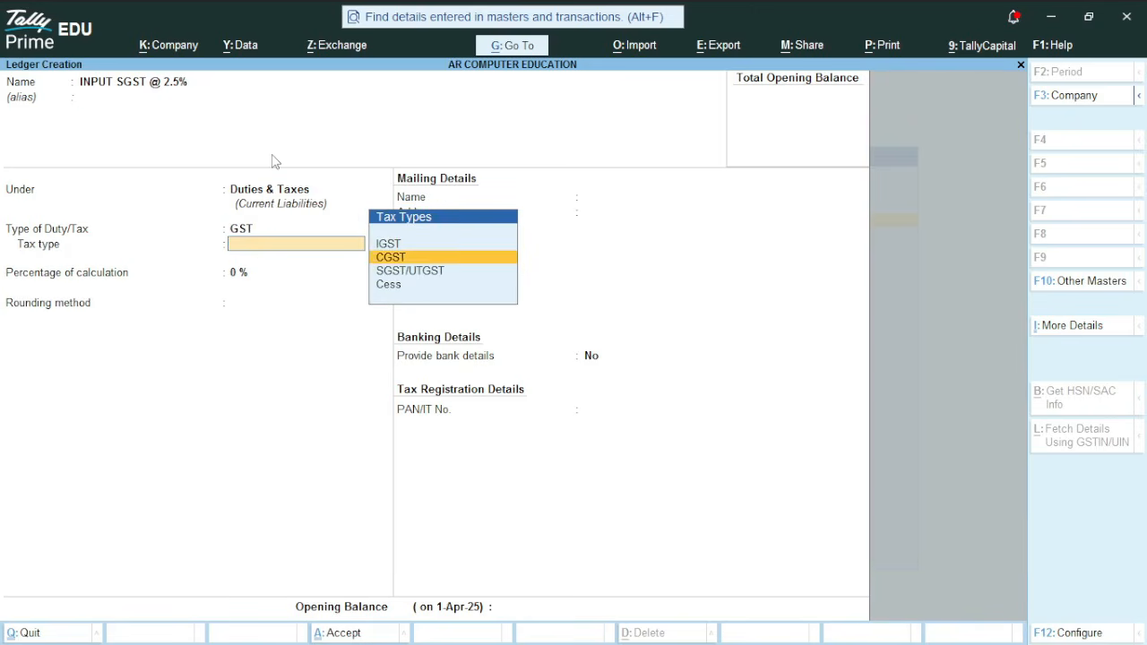
key("Return")
type("2")
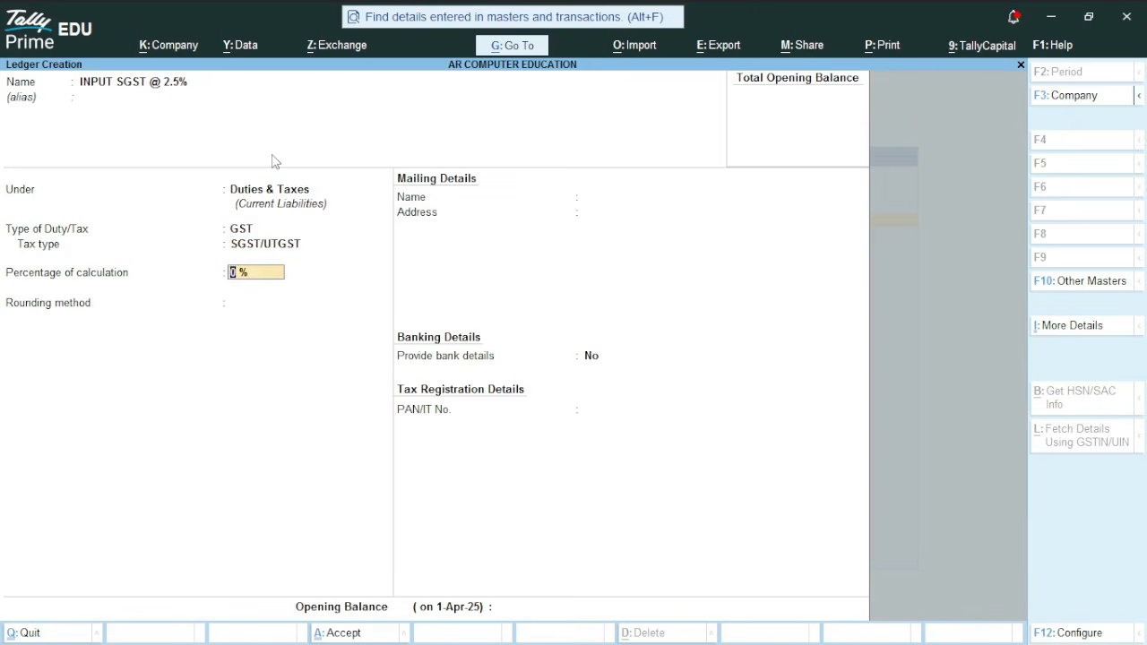
type(".5")
key("Return")
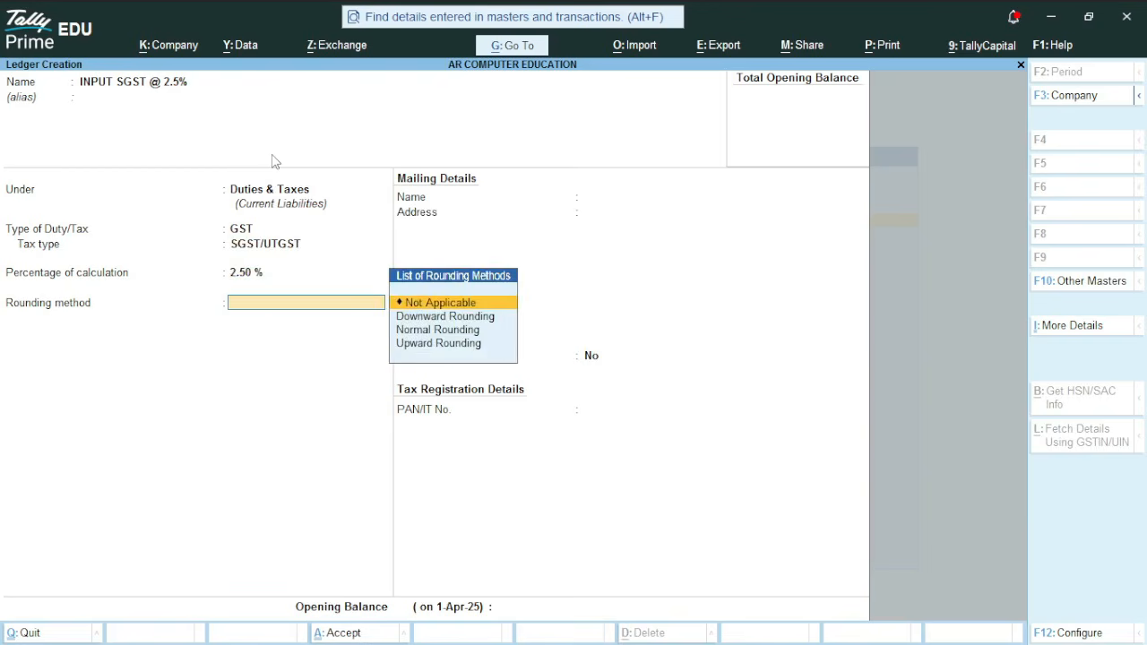
Keep rounding method Not Applicable and save the INPUT SGST @ 2.5% ledger
key("Return")
key("Return")
key("Return")
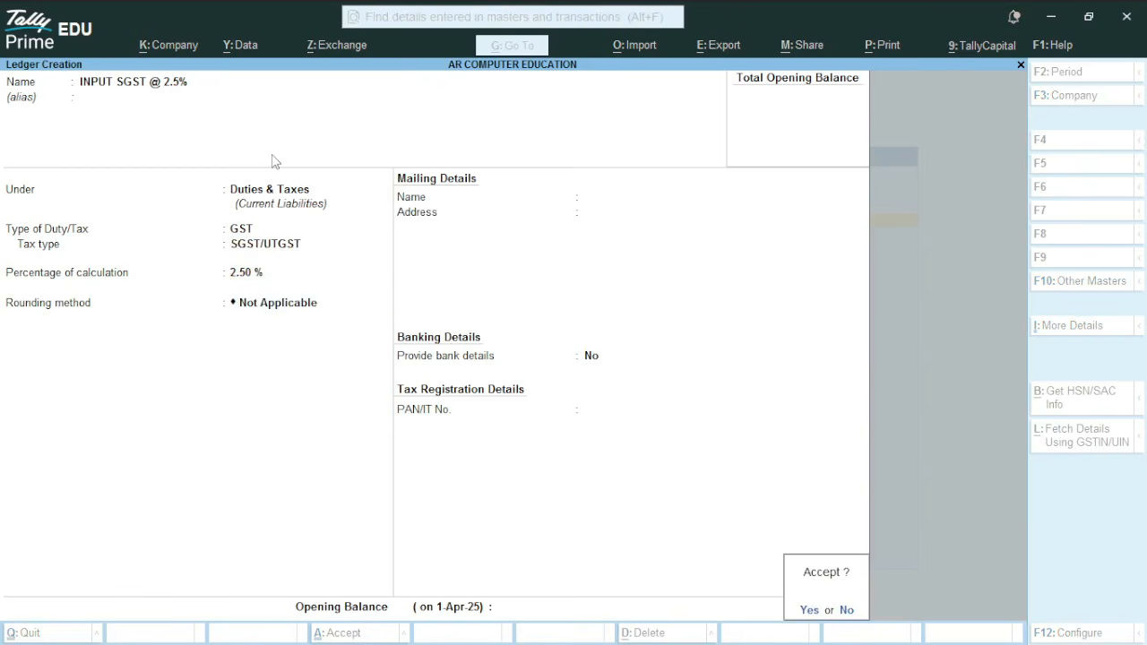
key("Return")
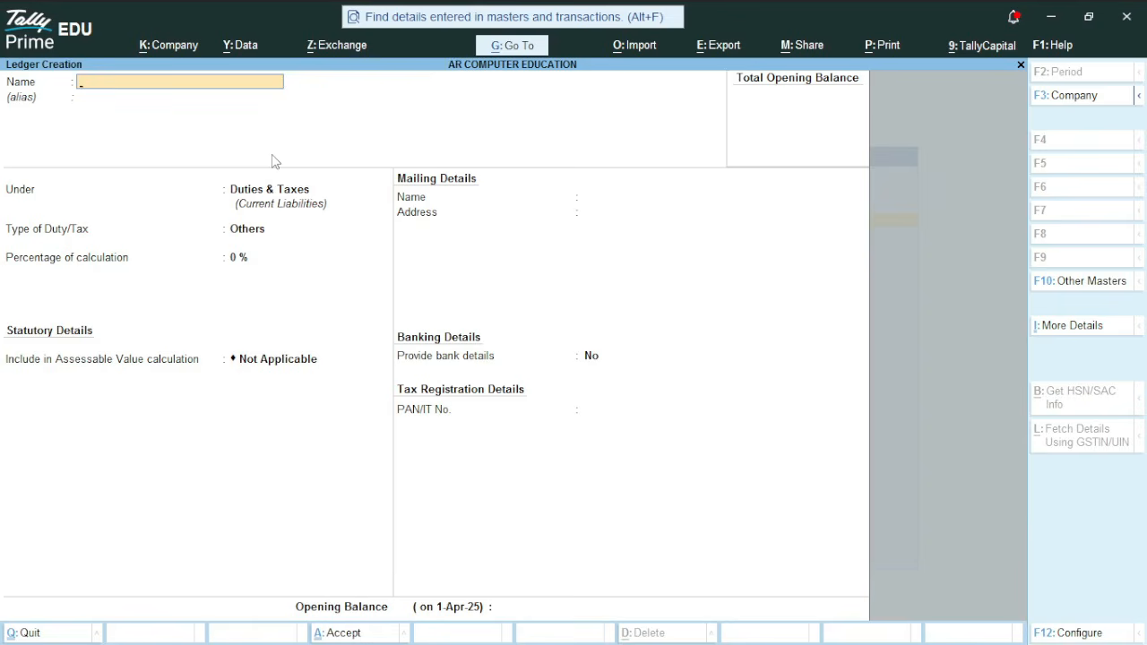
Start a new ledger named SALES GST @ 5% and place it under Sales Accounts
type("SALES GST @ 5%")
key("Return")
key("Return")
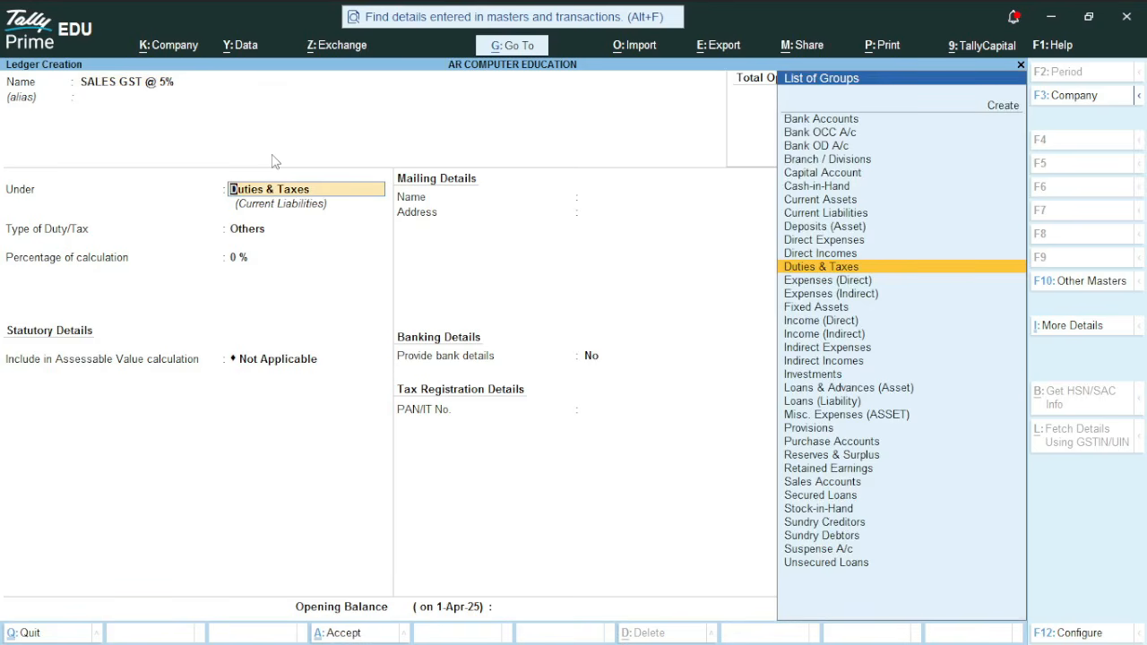
type("sa")
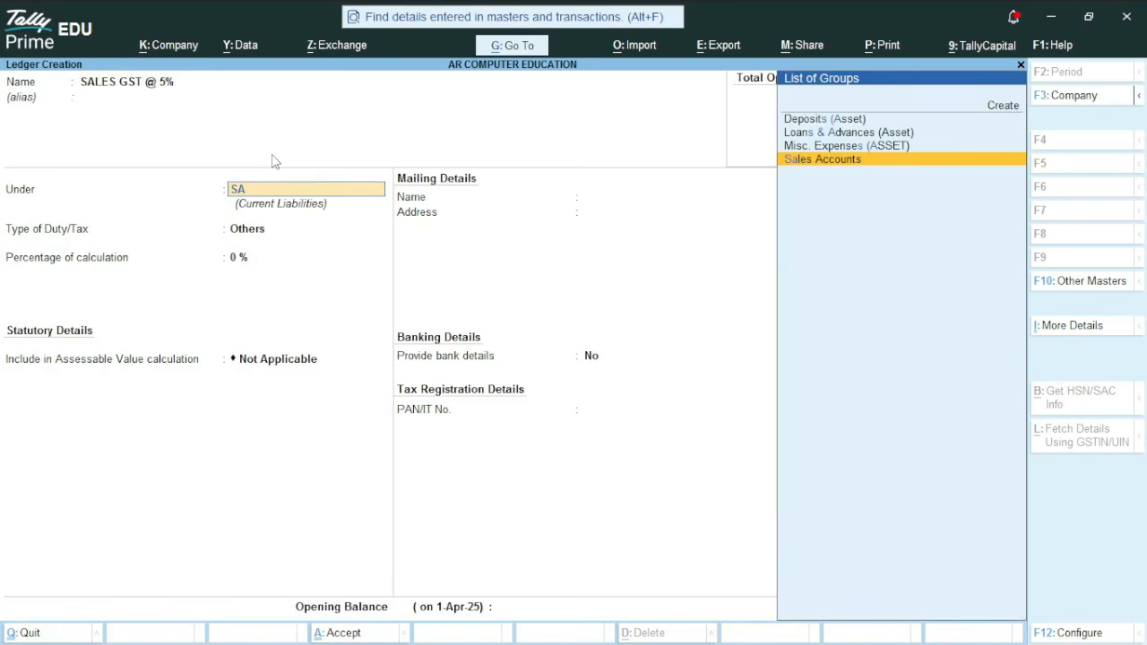
key("Return")
Specify the ledger's GST rate details here with taxability Taxable and a GST rate of 5%
key("Return")
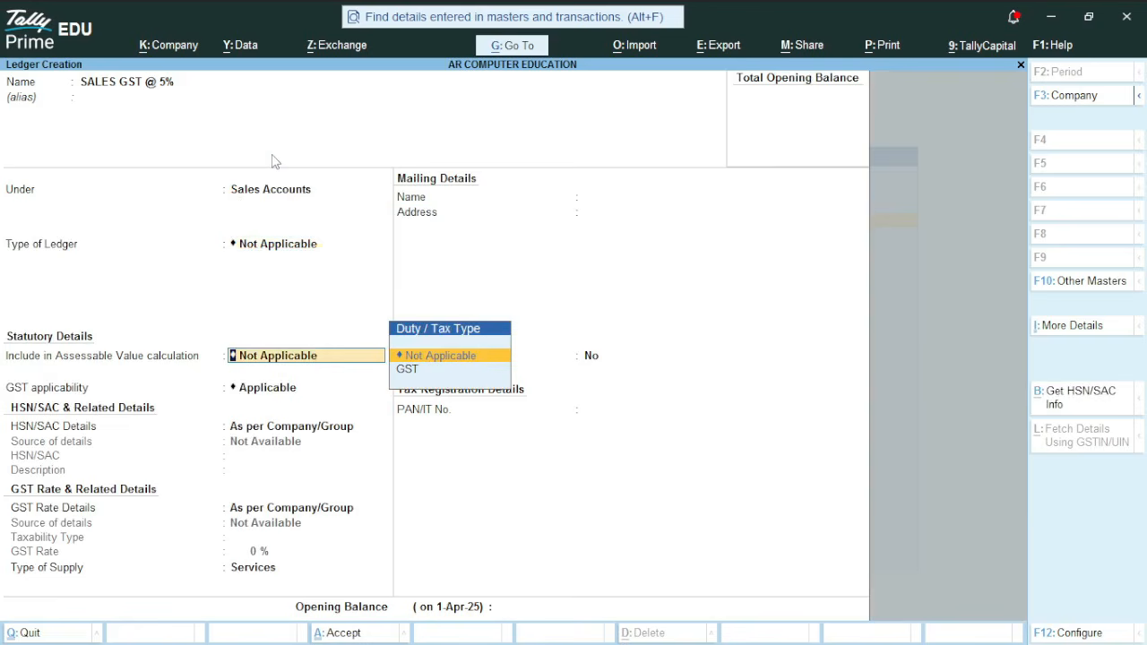
key("Return")
key("Return")
key("Return")
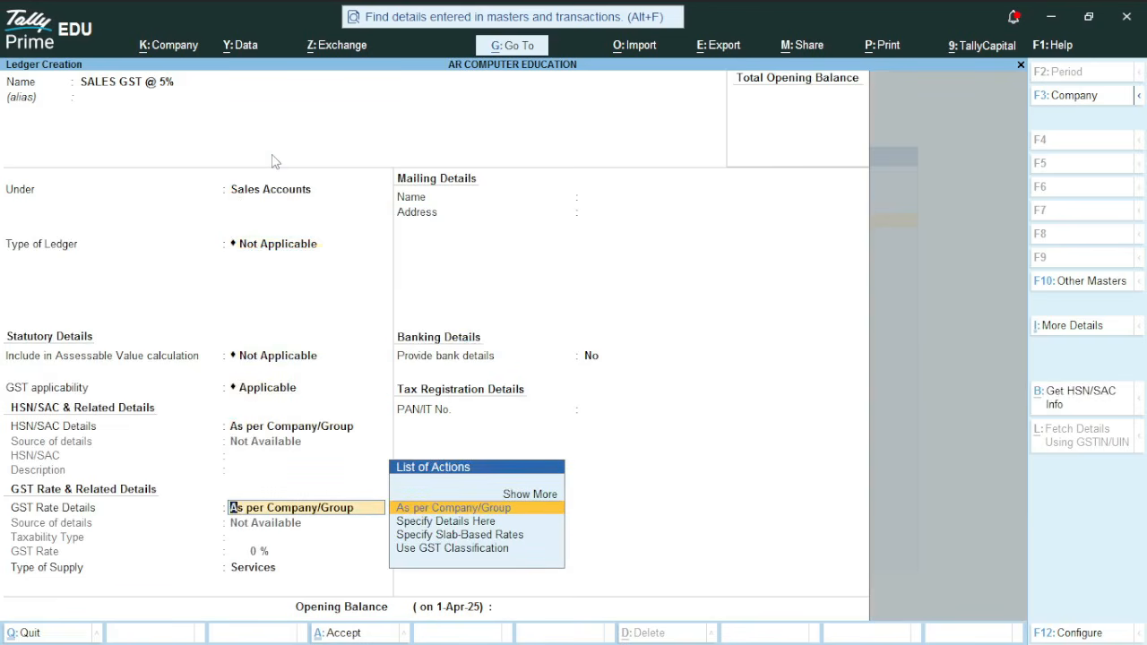
key("Down")
key("Return")
key("Return")
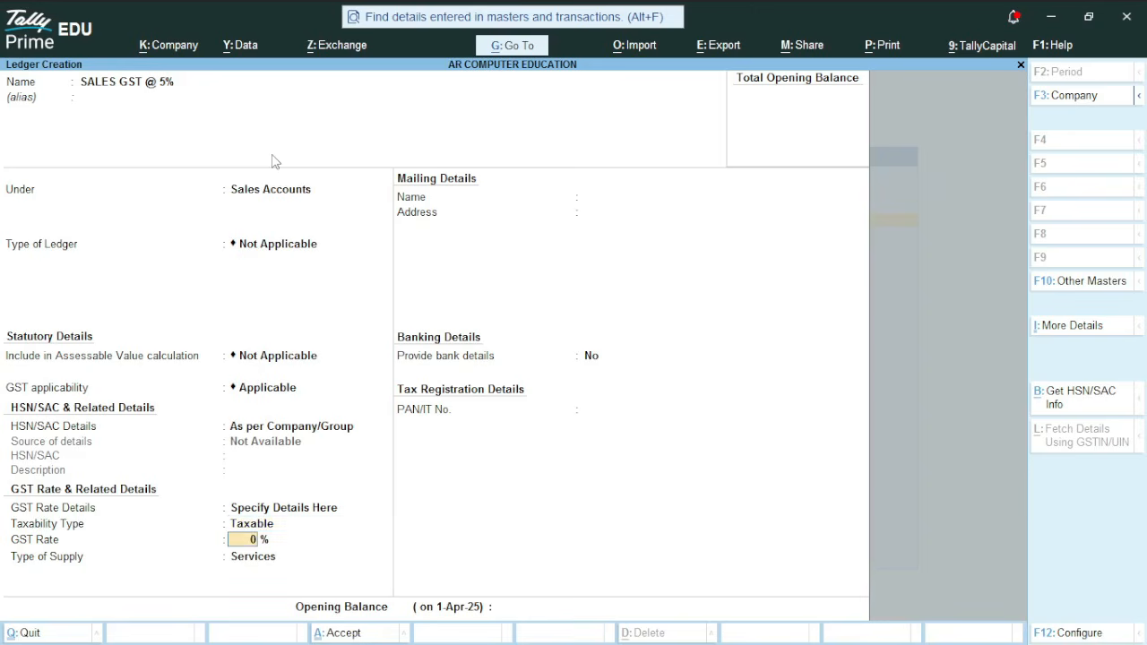
type("5")
Set the type of supply to Goods and save the SALES GST @ 5% ledger
key("Return")
key("Up")
key("Return")
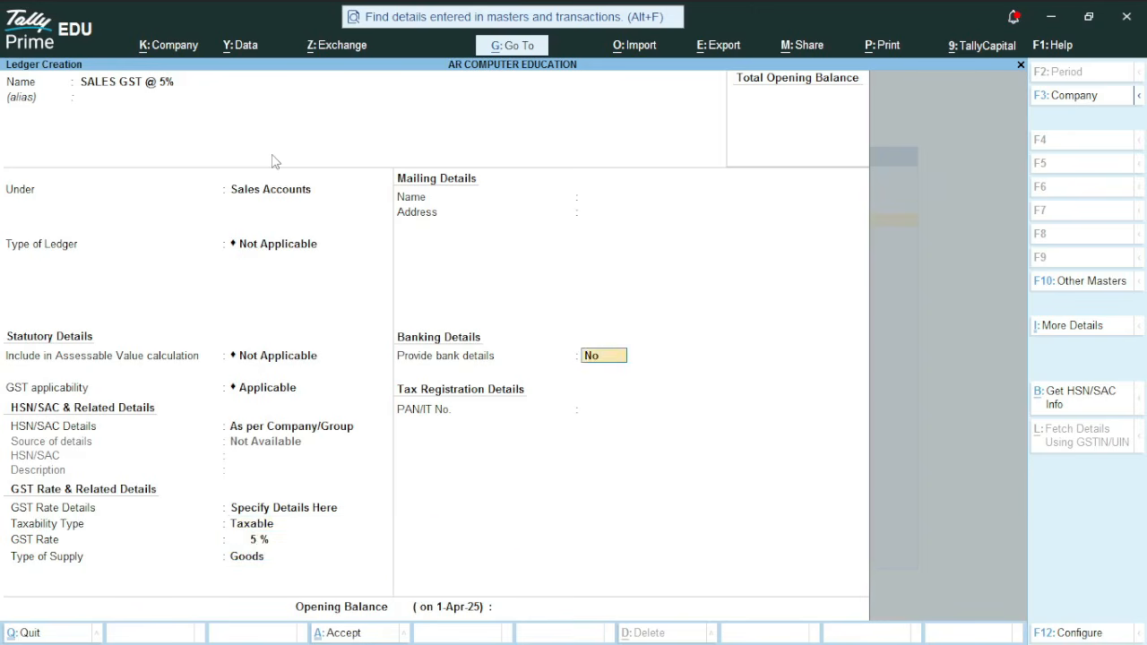
key("Return")
Start a new ledger named OUTPUT SGST @ 2.5% and place it under Duties & Taxes
key("Return")
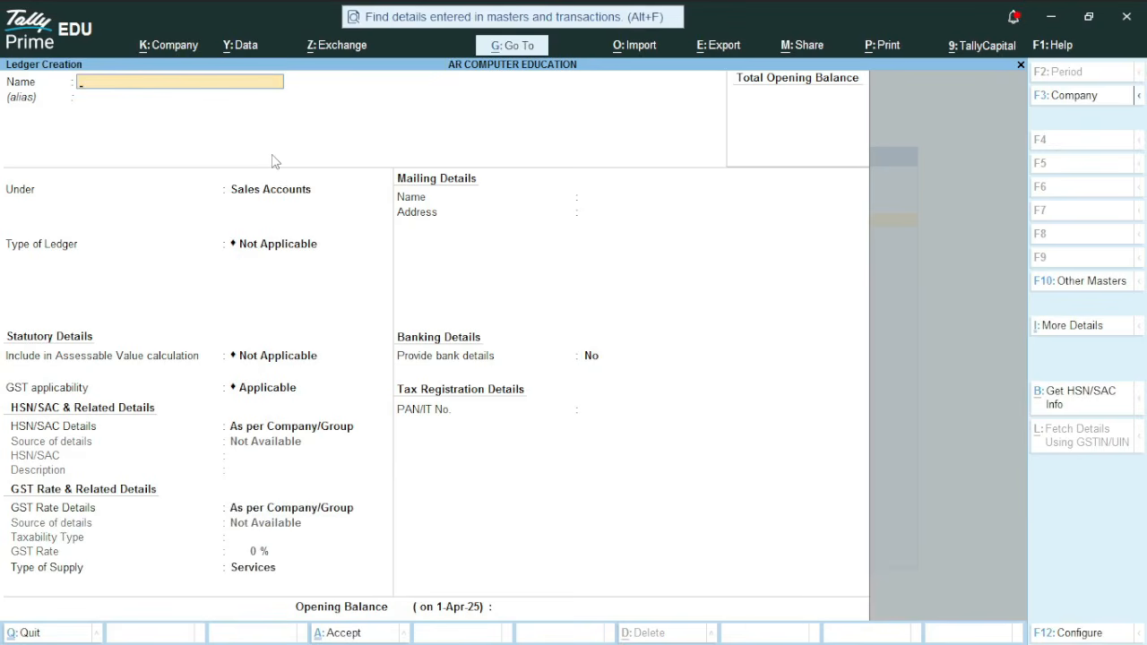
type("OUTPU")
type("SGST @ 2.5%")
key("Return")
type("D")
key("Down")
key("Down")
key("Down")
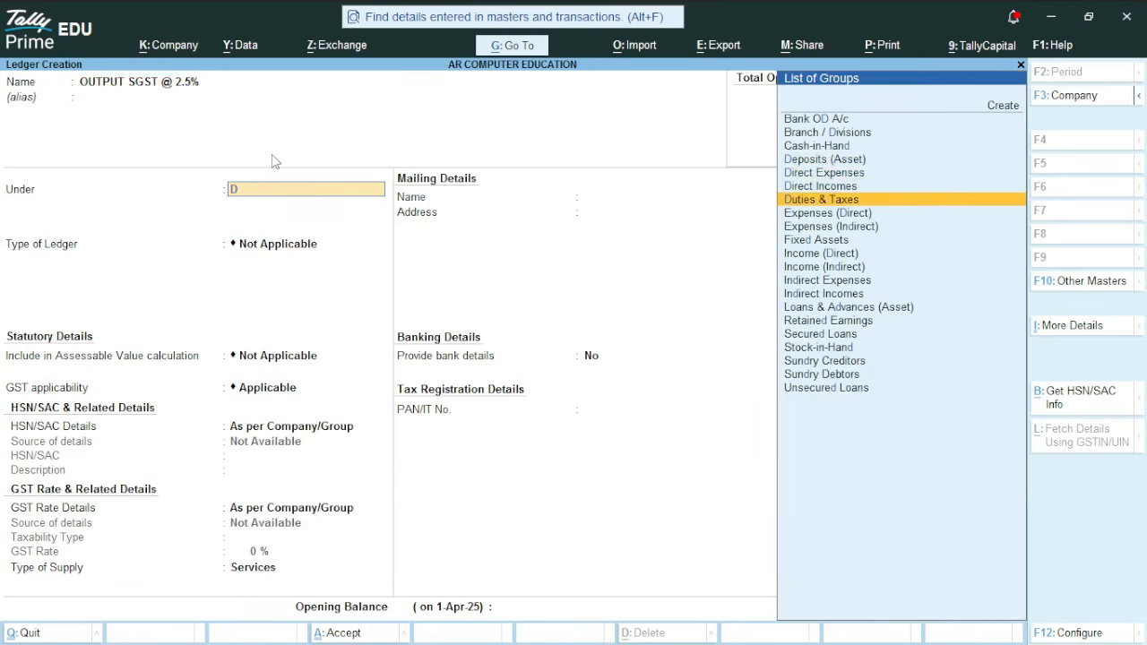
key("Return")
Set the duty type to GST, tax type SGST/UTGST, percentage 2.5%, and rounding method Not Applicable
key("Up")
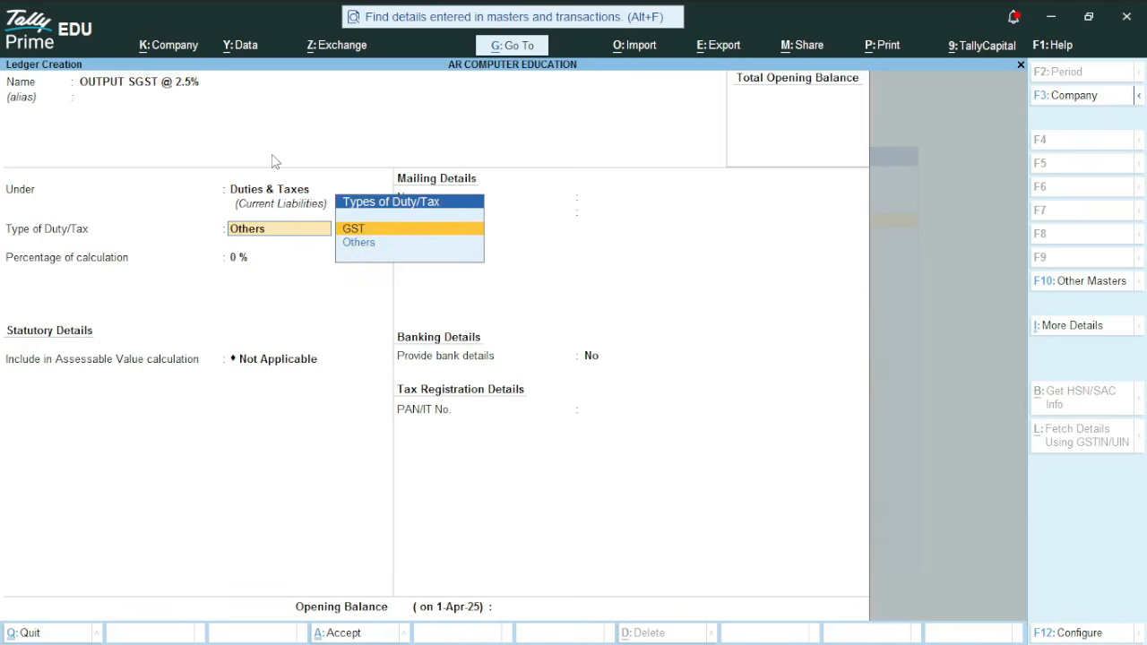
key("Return")
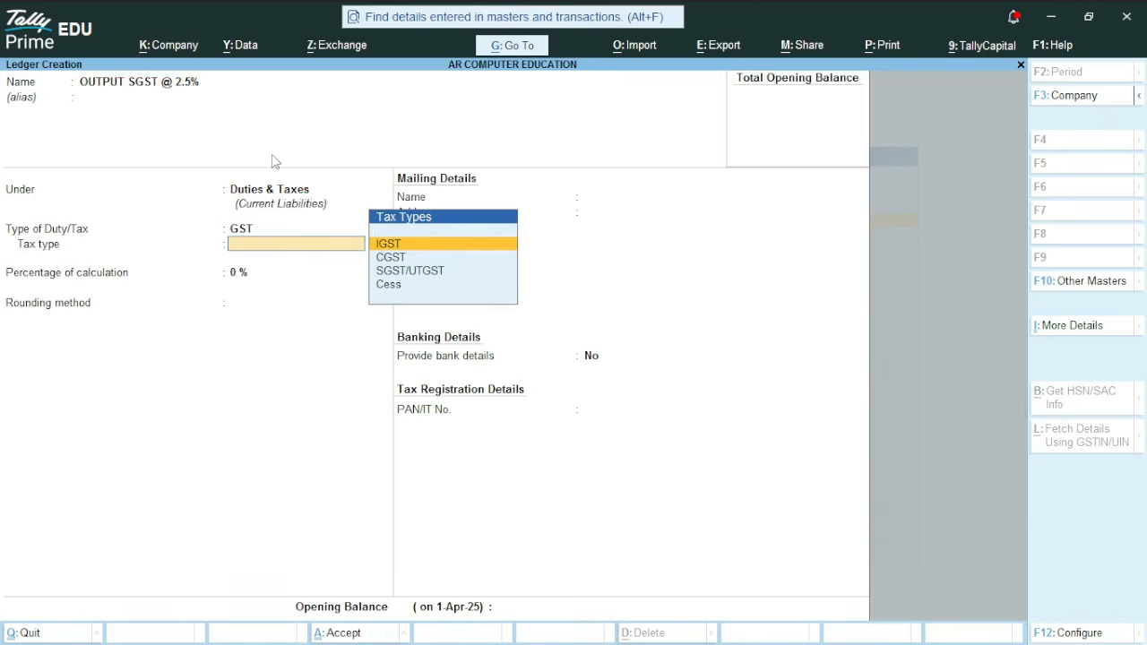
key("Down")
key("Down")
key("Return")
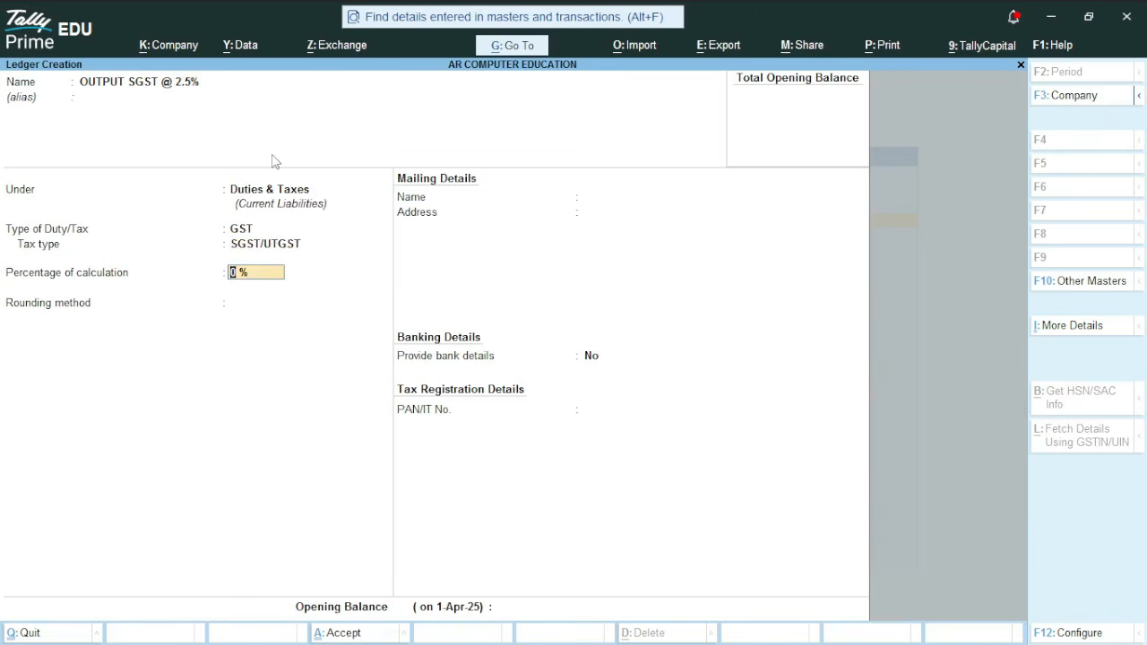
type("2.5")
key("Return")
Save the OUTPUT SGST @ 2.5% ledger and start a new ledger named OUTPUT CGST @ 2.5% under Duties & Taxes
key("Return")
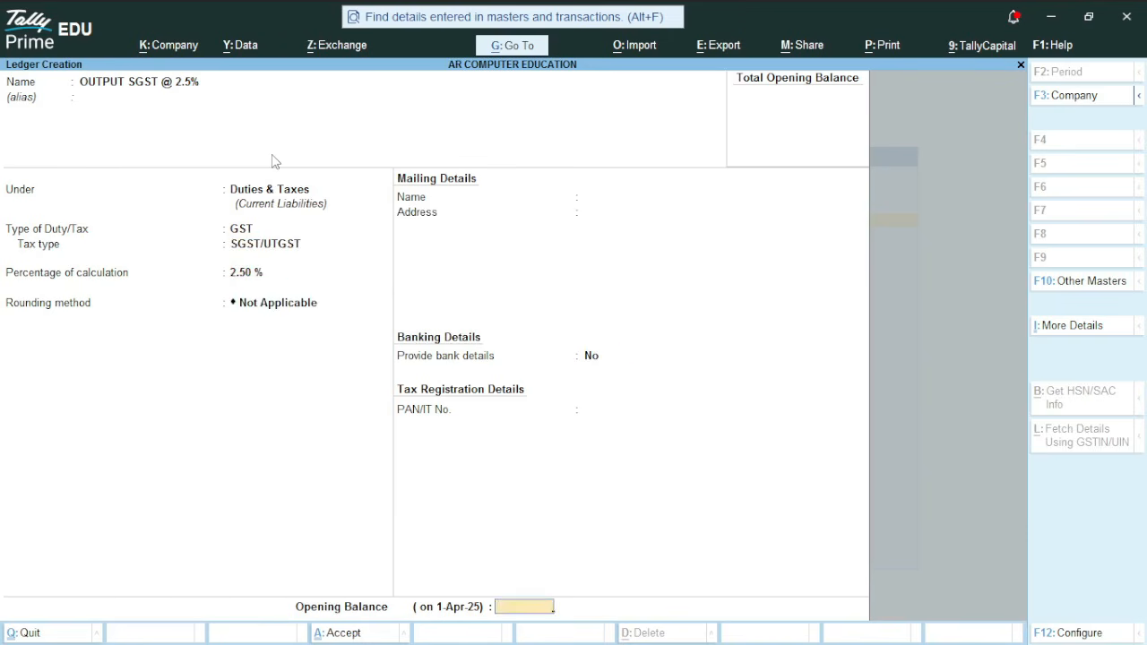
key("Return")
type("OUT")
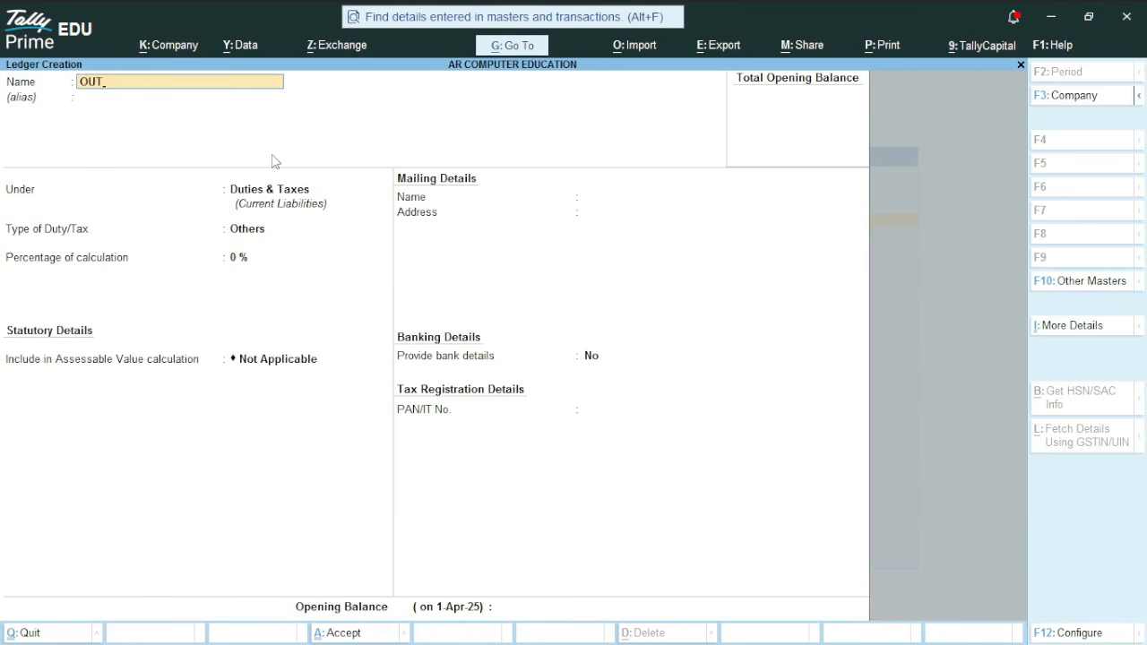
type("PUT CGST @ 2.5%")
key("Return")
Set the duty type to GST, tax type CGST and percentage of calculation 2.5%
key("Return")
key("Return")
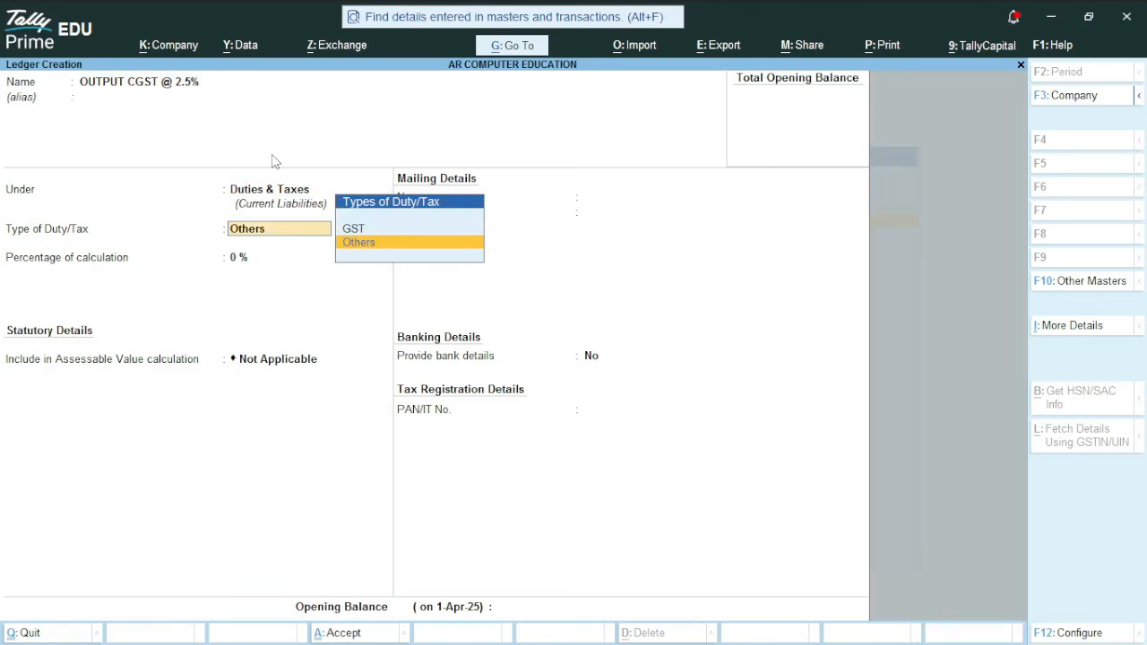
key("Up")
key("Return")
key("Down")
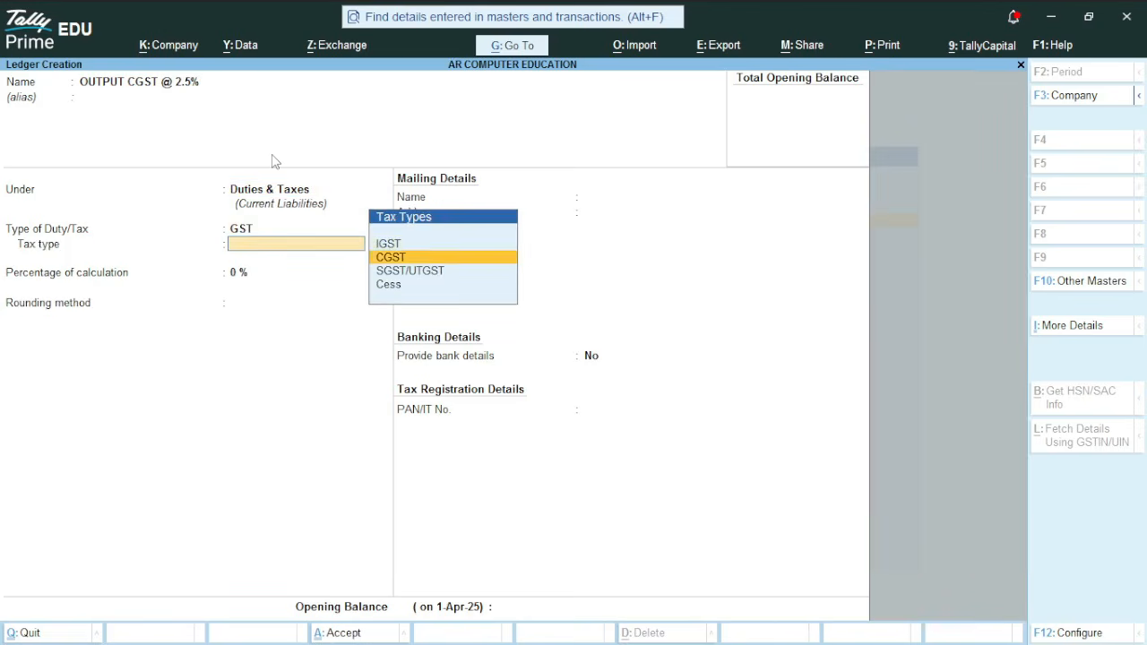
key("Down")
key("Up")
key("Return")
type("2")
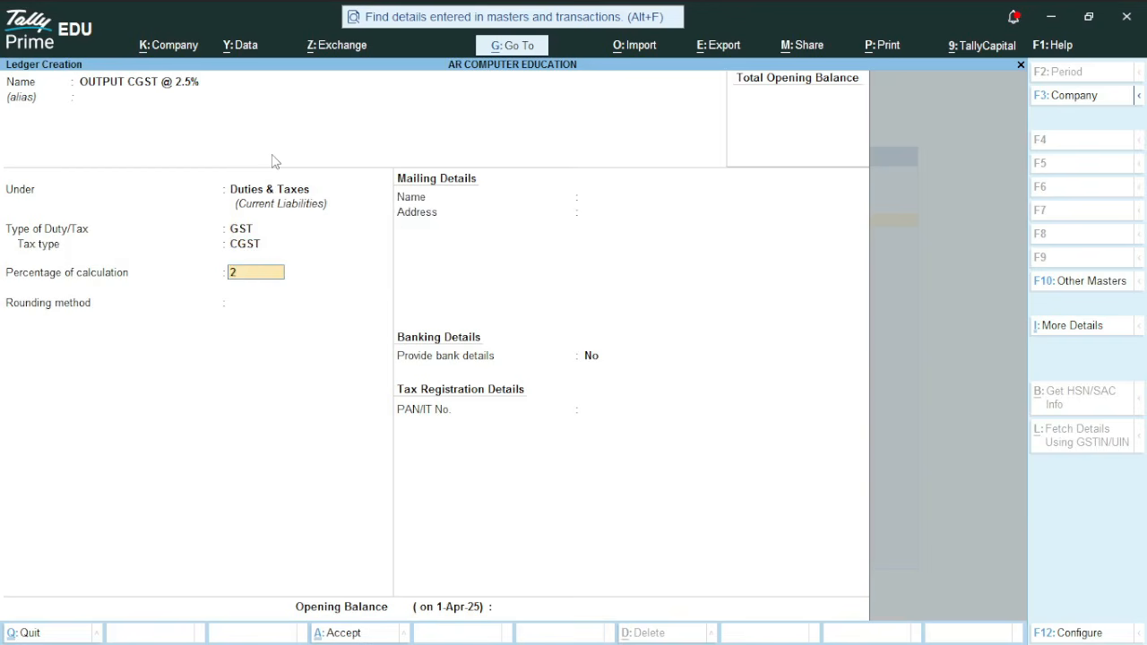
type(".5")
Keep rounding method Not Applicable and save the OUTPUT CGST @ 2.5% ledger
key("Return")
key("Return")
key("Return")
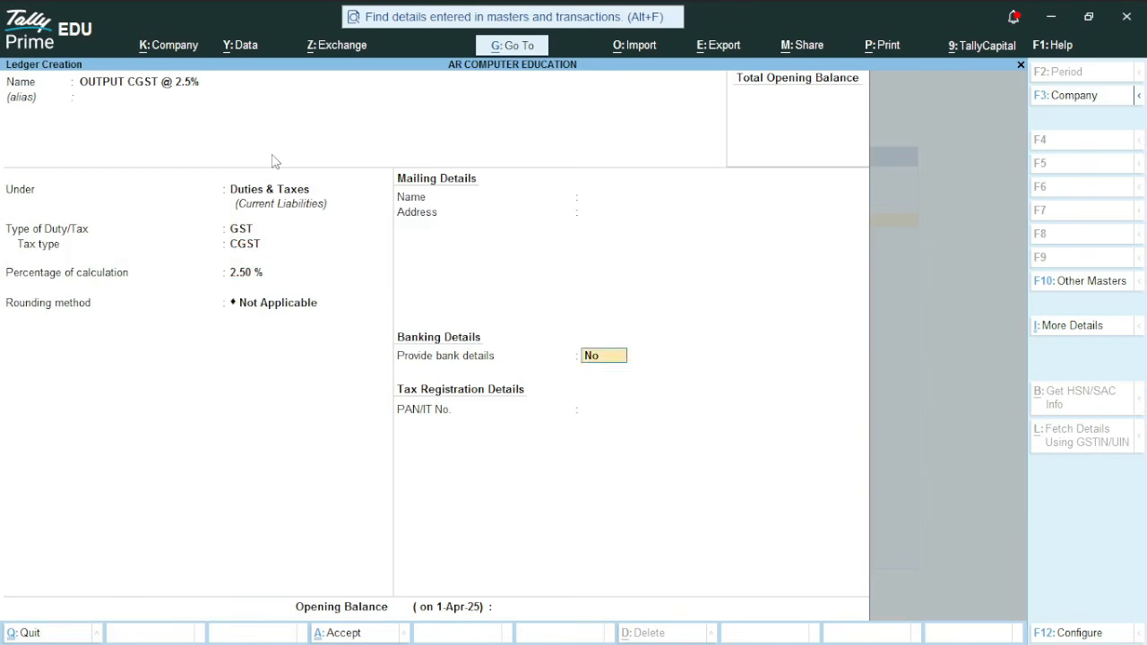
key("Return")
key("Return")
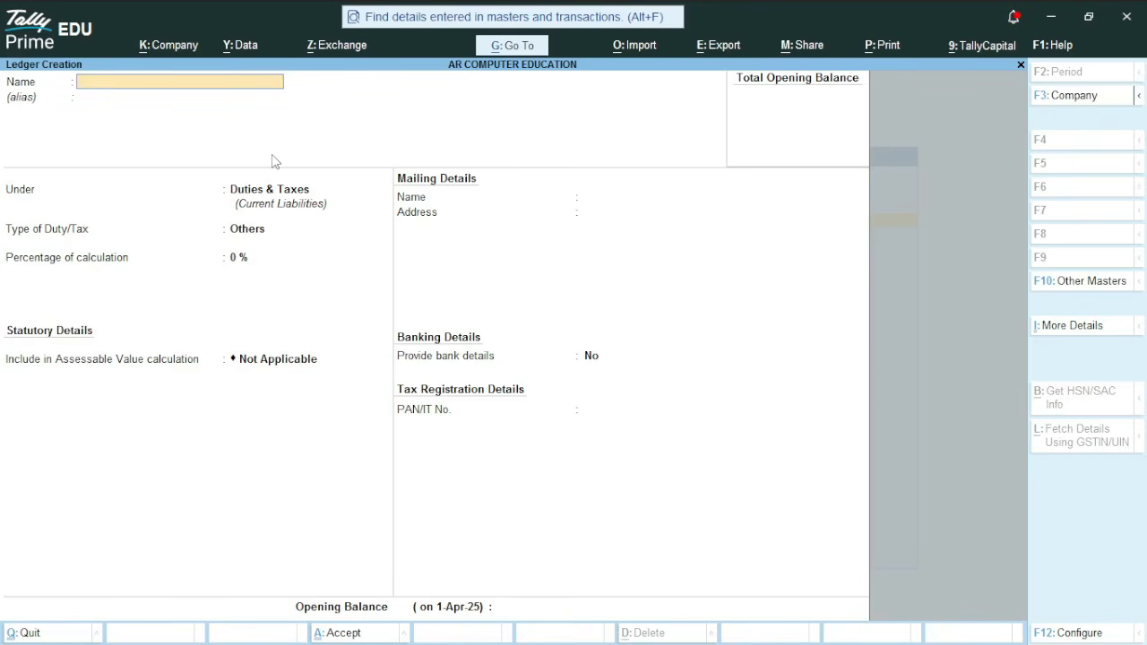
Leave ledger creation and open stock item creation from the list of masters
key("Escape")
key("y")
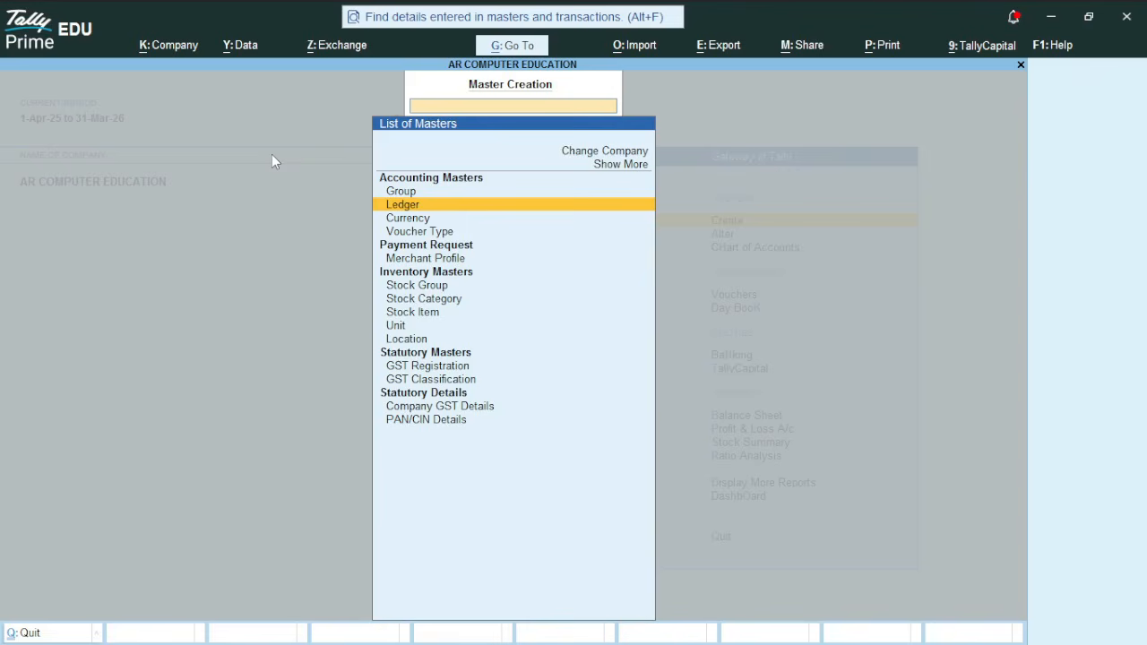
key("Down")
key("Down")
key("Down")
key("Down")
key("Down")
key("Down")
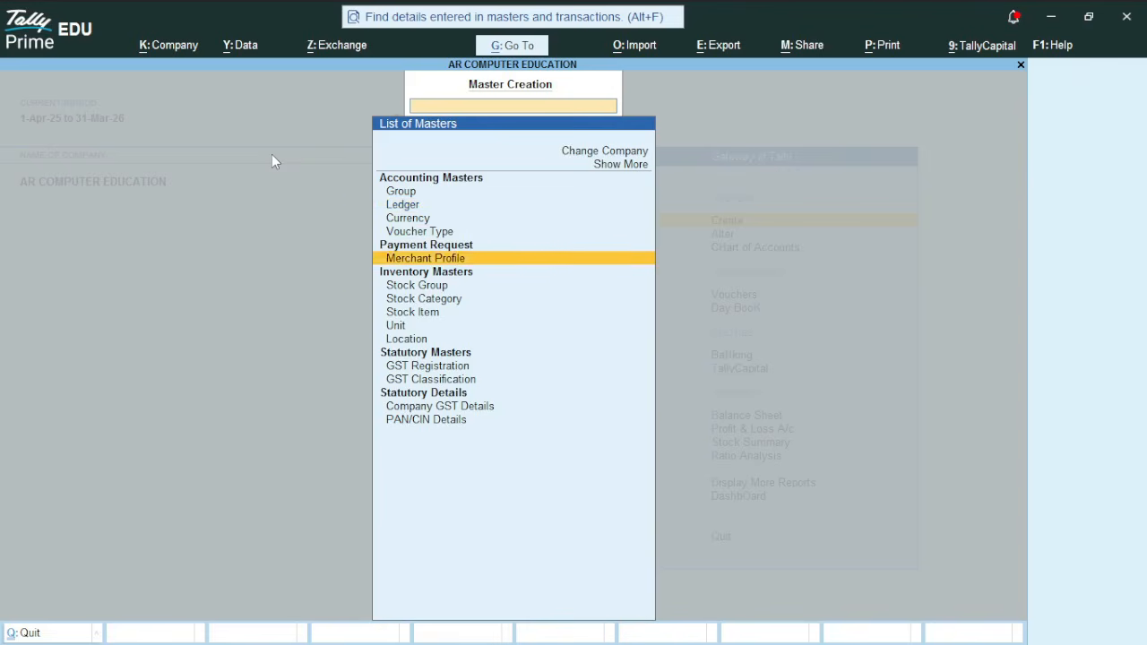
key("Return")
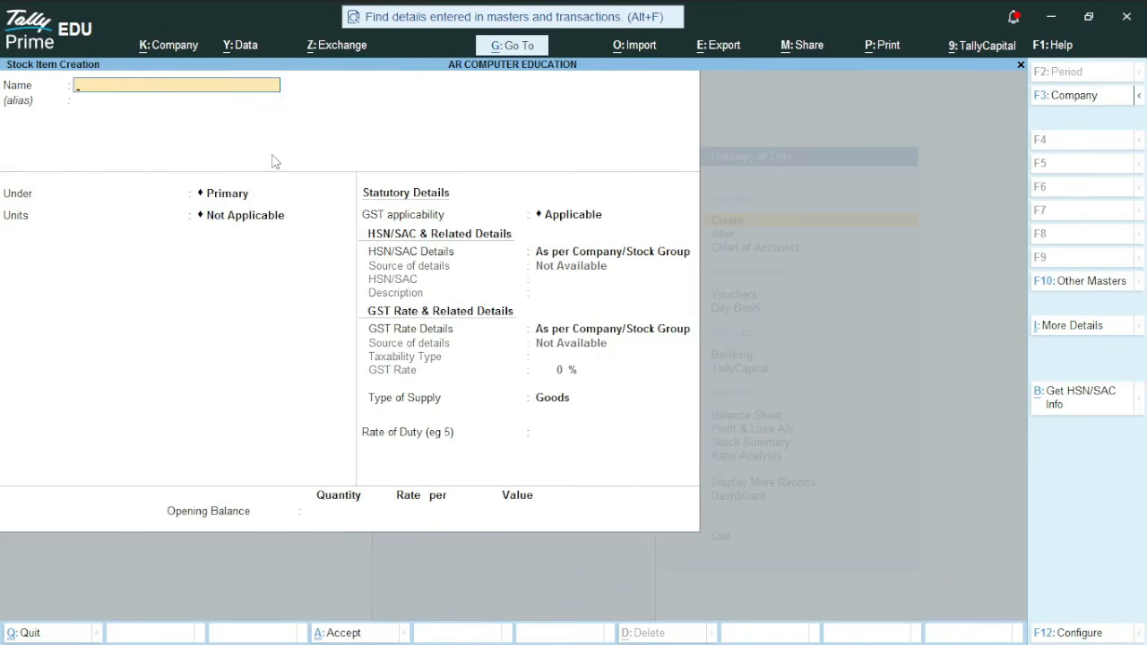
Name the new stock item PACKED PANEER ( 200GM)
type("PACKED PANEER ( 200GM")
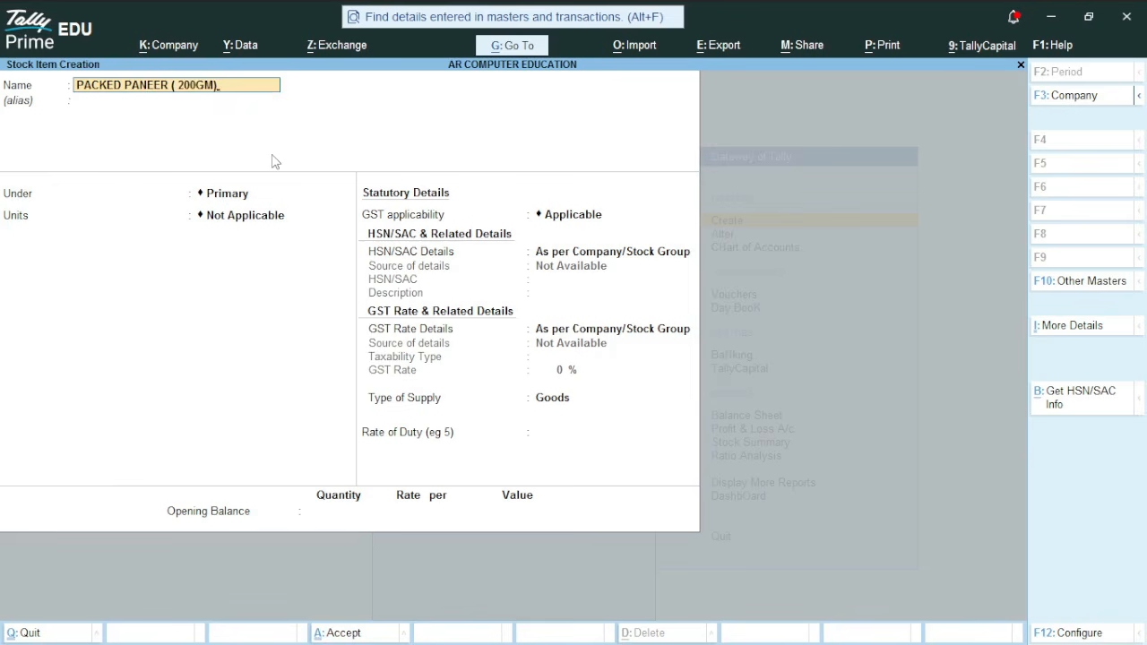
key("Return")
Create a new stock group FOOD PRODUCTS under Primary and place the item under it
key("alt+c")
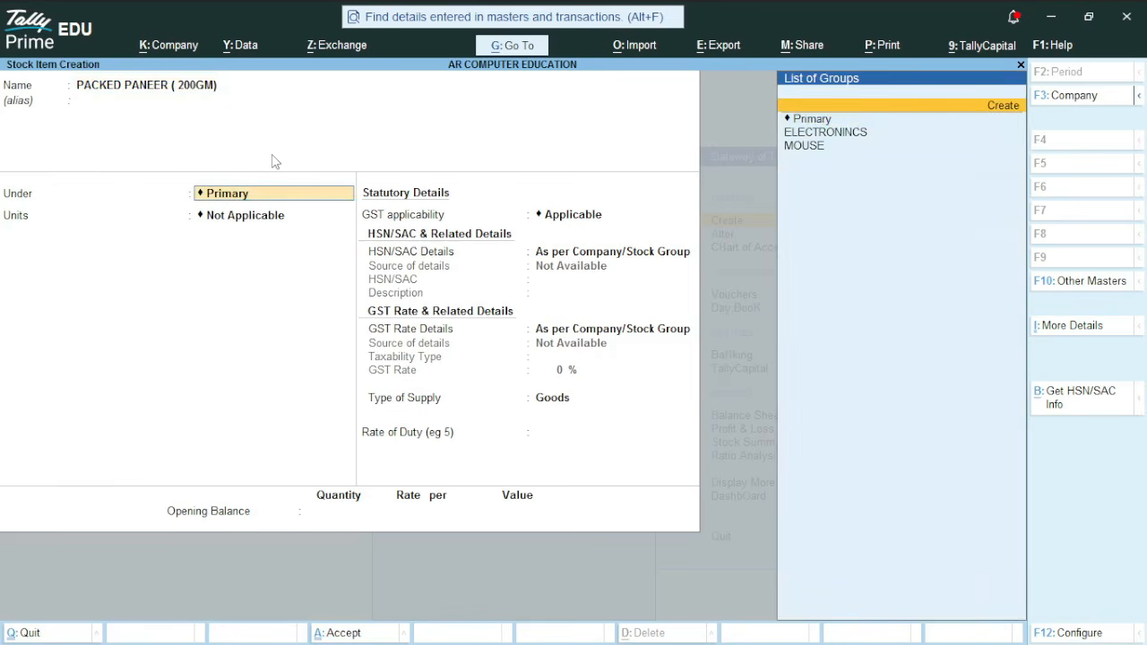
type("FOOD")
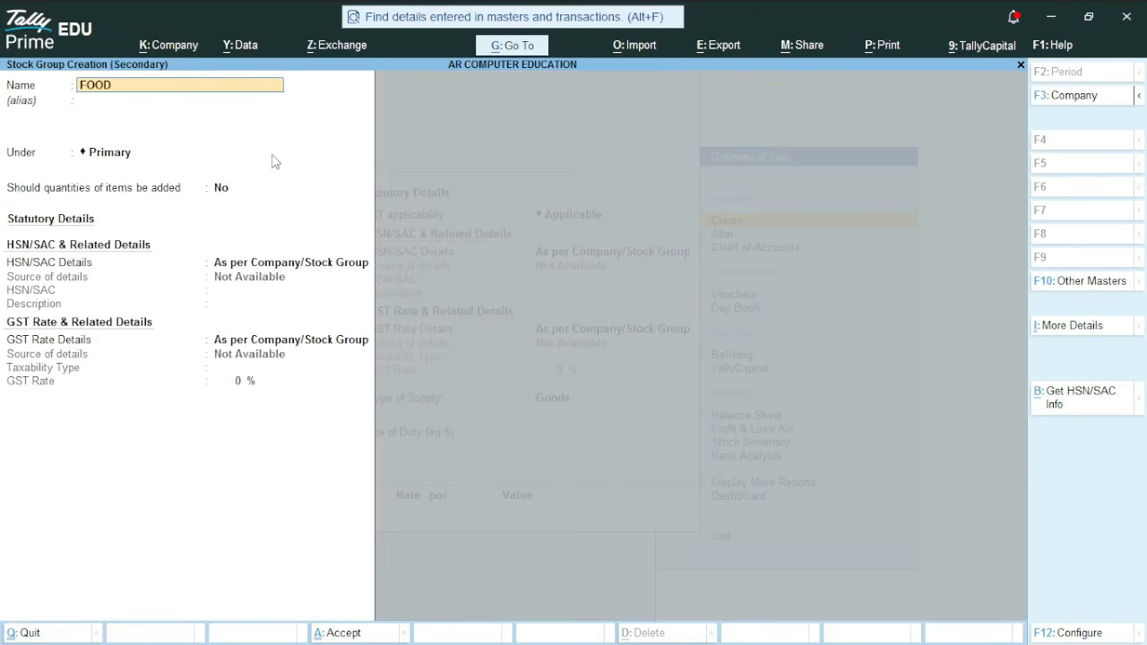
type(" PRODUCTS")
key("Return")
key("Return")
key("Return")
key("ctrl+a")
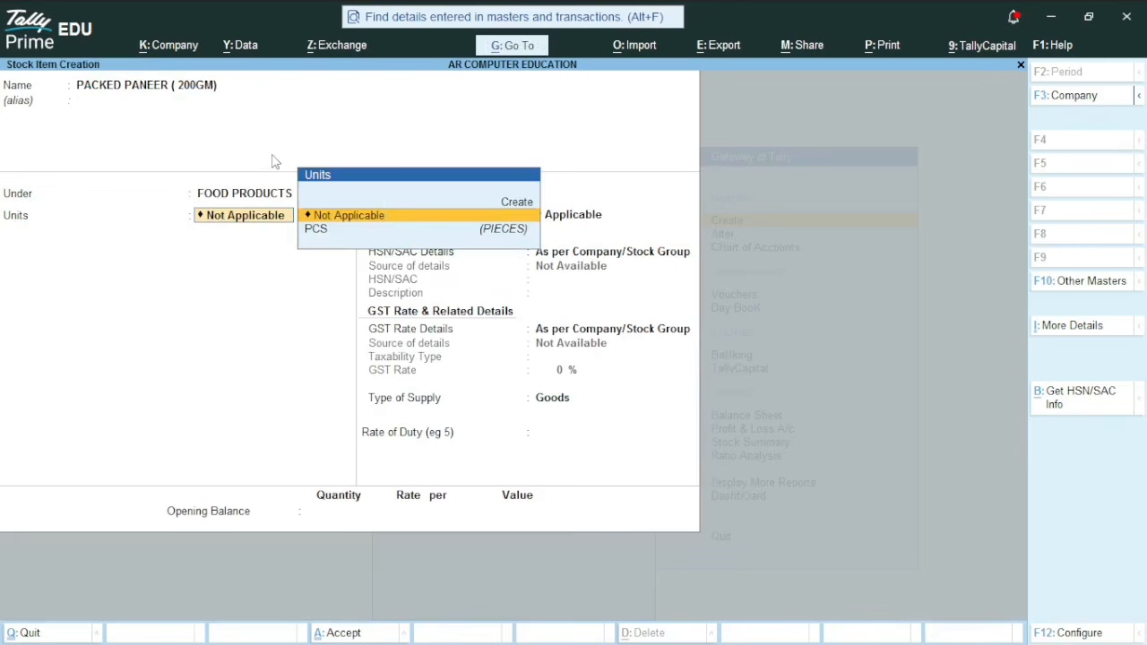
Set the item's units to PCS
key("Down")
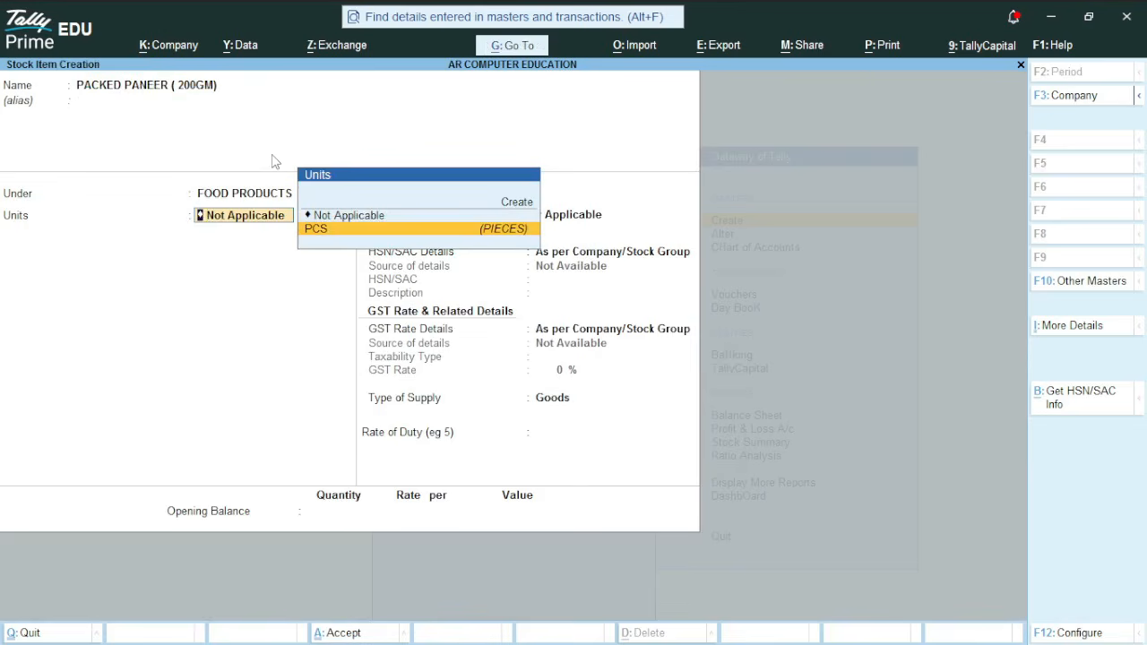
key("Return")
Specify HSN/SAC details here with HSN code 2334 and description FOOD PRODUCTS
key("Return")
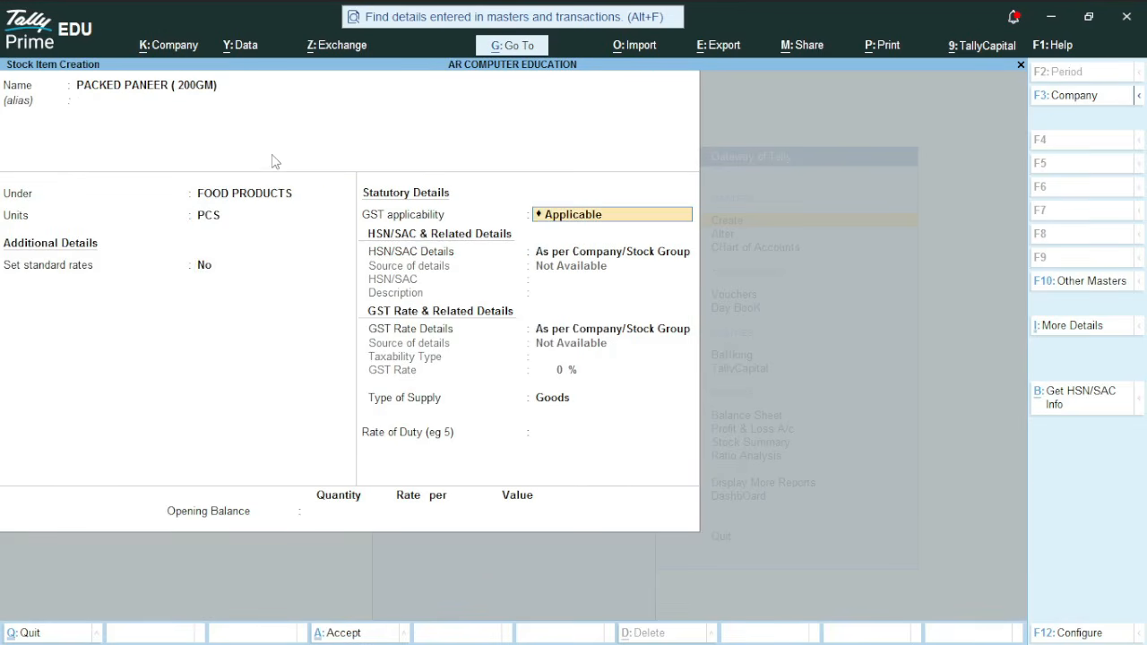
key("Return")
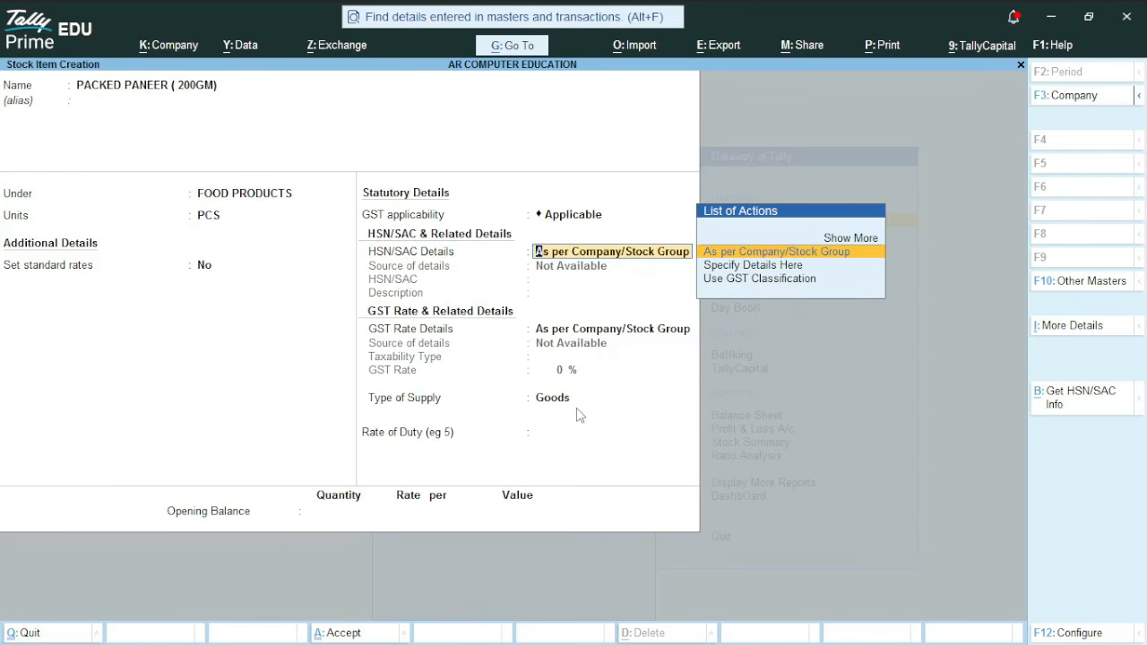
key("Down")
key("Return")
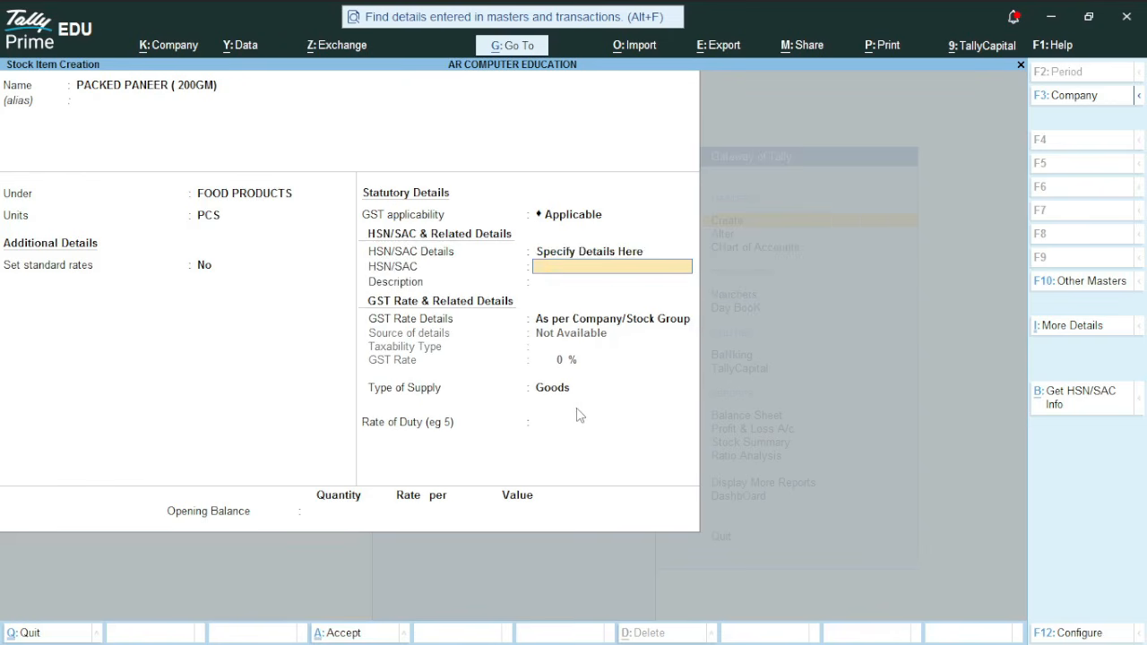
type("2334")
key("Return")
type("FOOD")
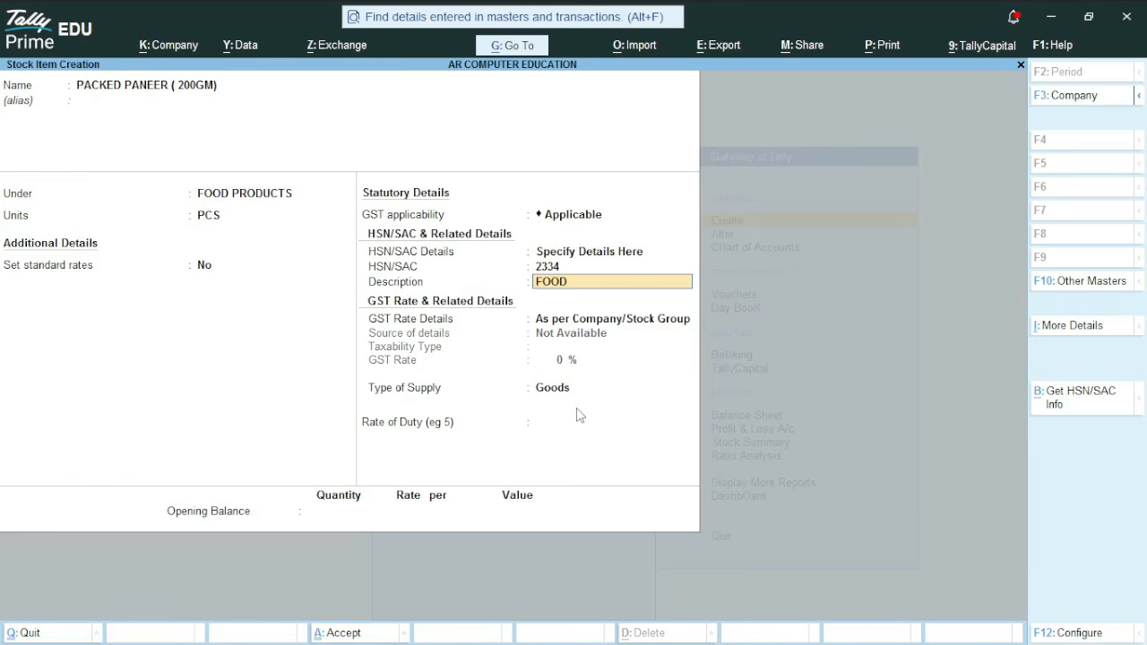
type(" PRODUCTS")
key("Return")
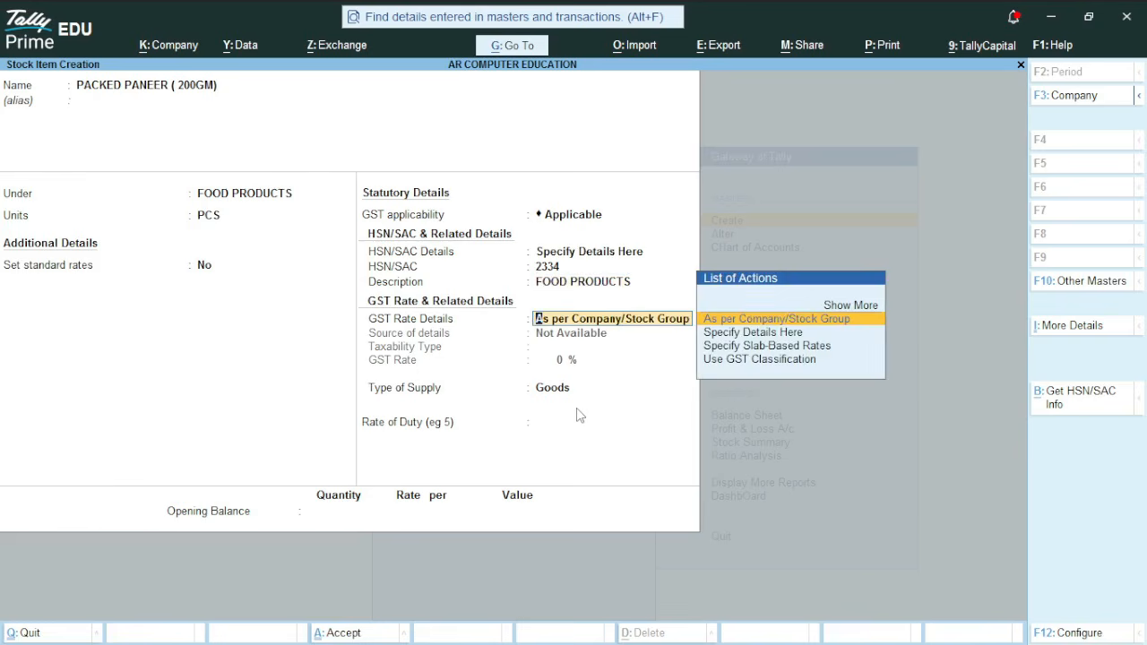
Specify GST rate details here with taxability Taxable and a GST rate of 5%
key("Down")
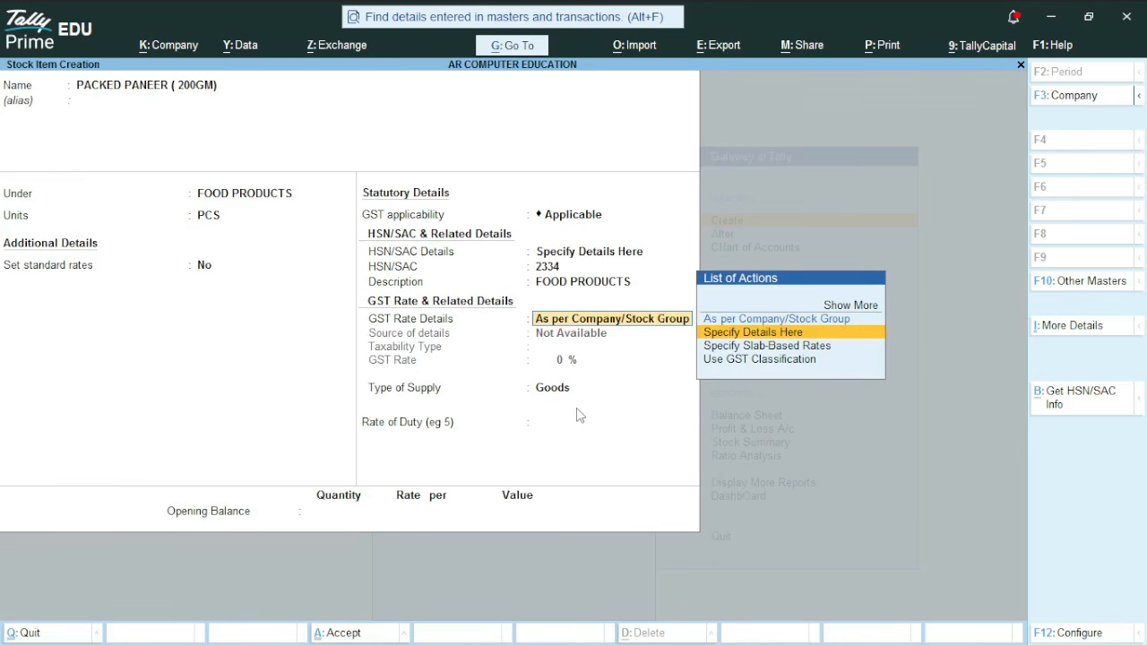
key("Return")
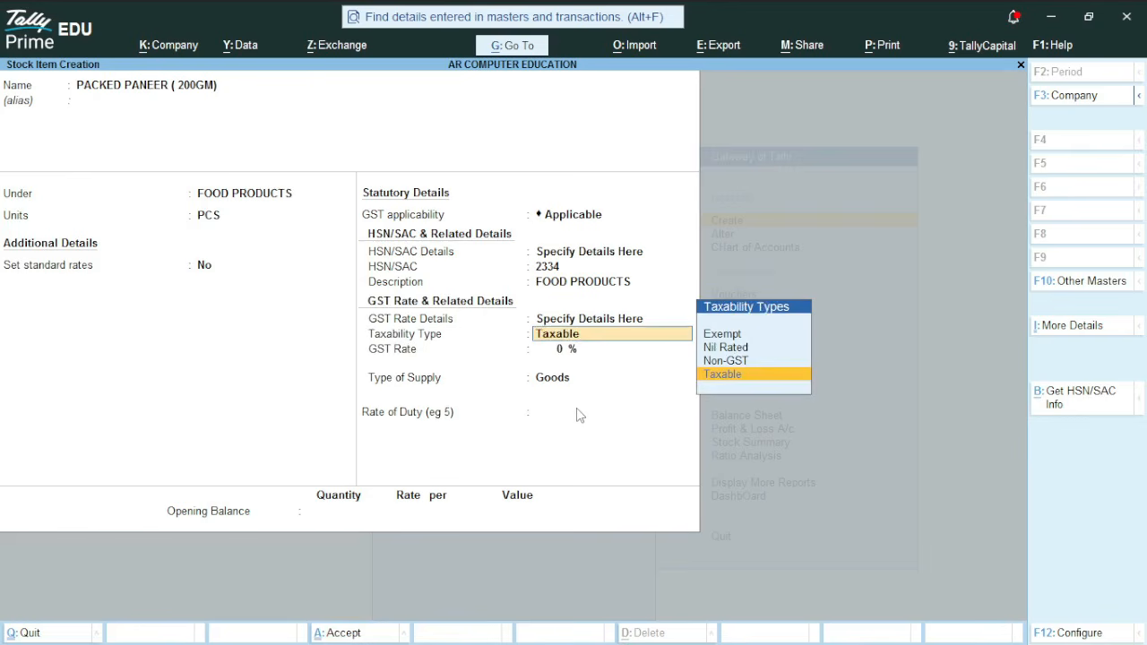
key("Return")
type("5")
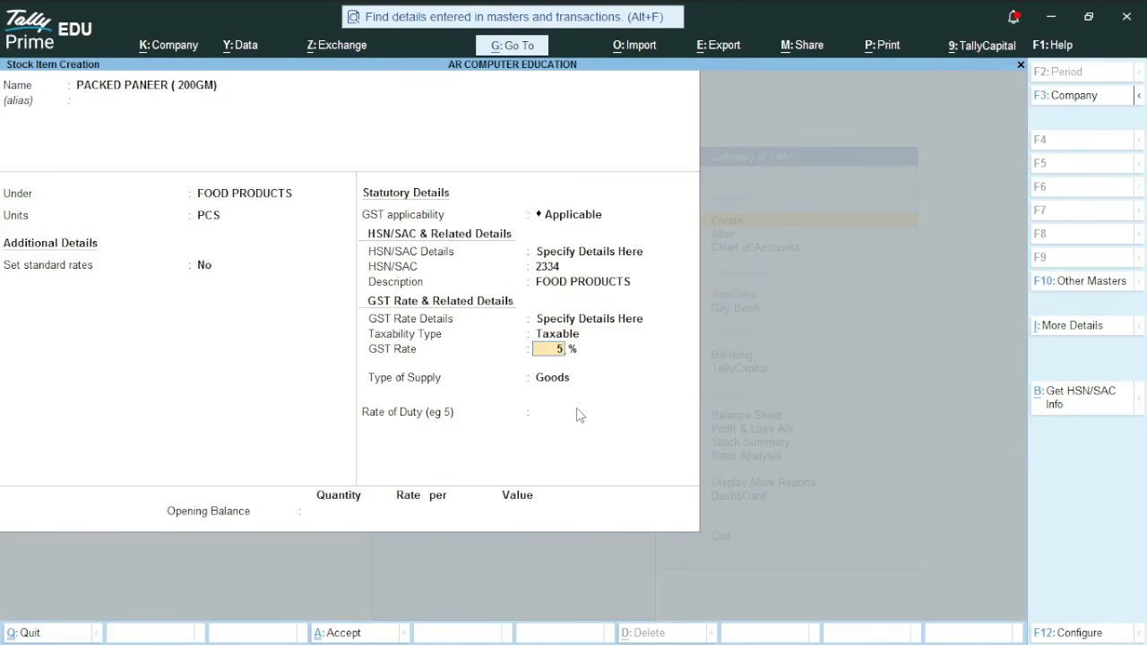
key("Return")
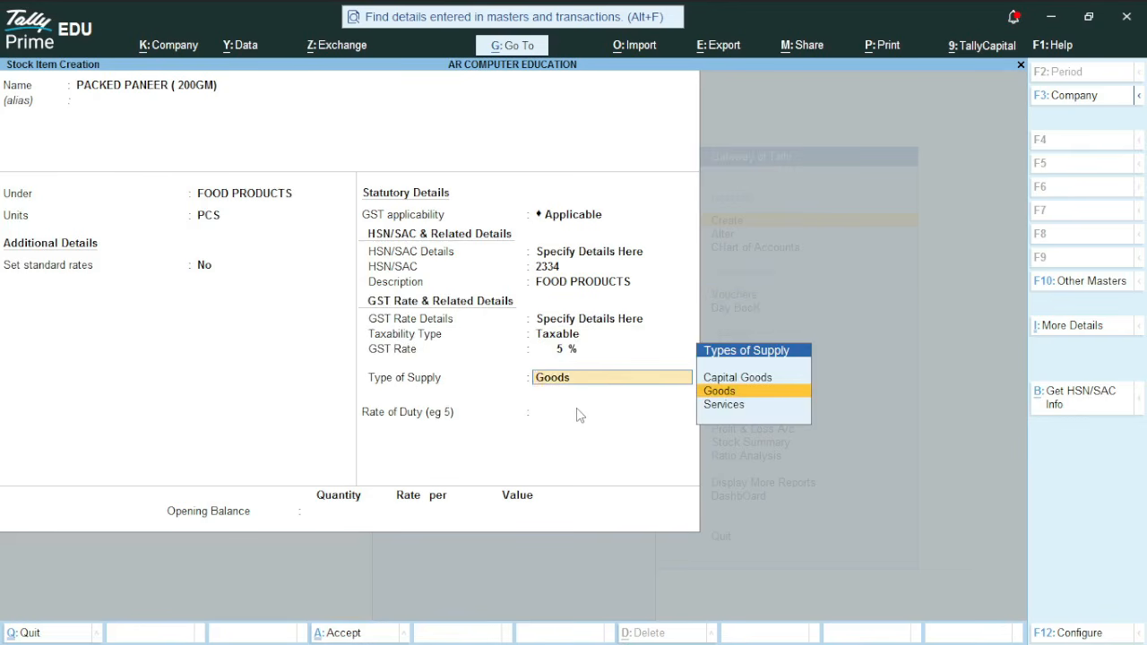
Keep type of supply Goods, save the PACKED PANEER ( 200GM) item and return to the Gateway of Tally
key("Return")
key("Return")
key("Return")
key("Return")
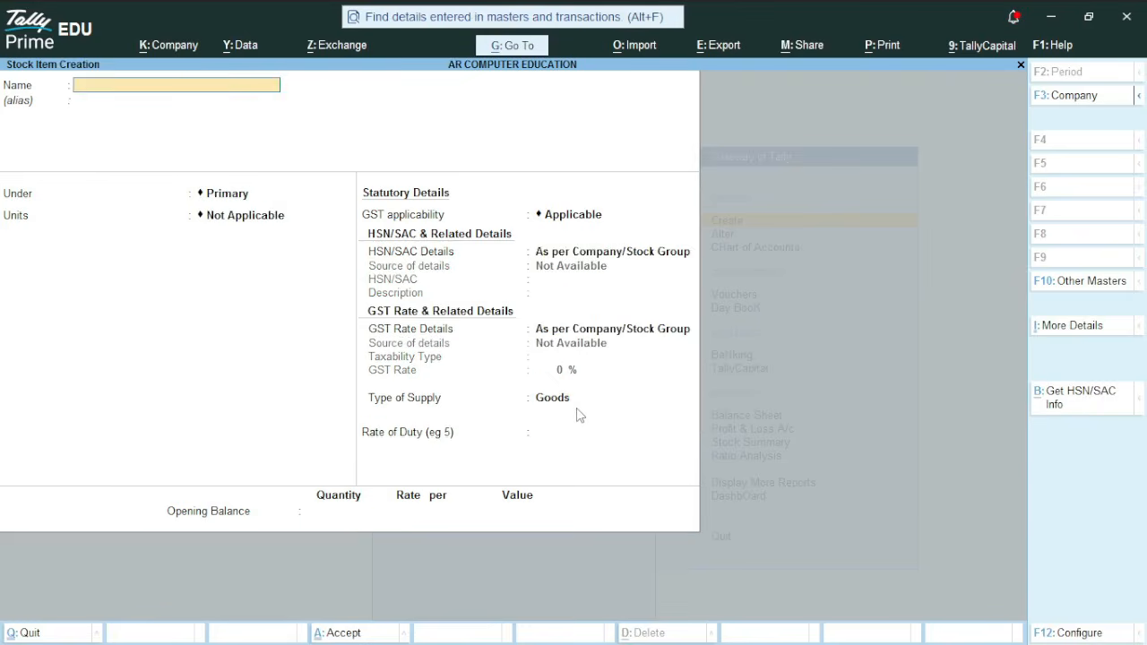
key("Escape")
key("Escape")
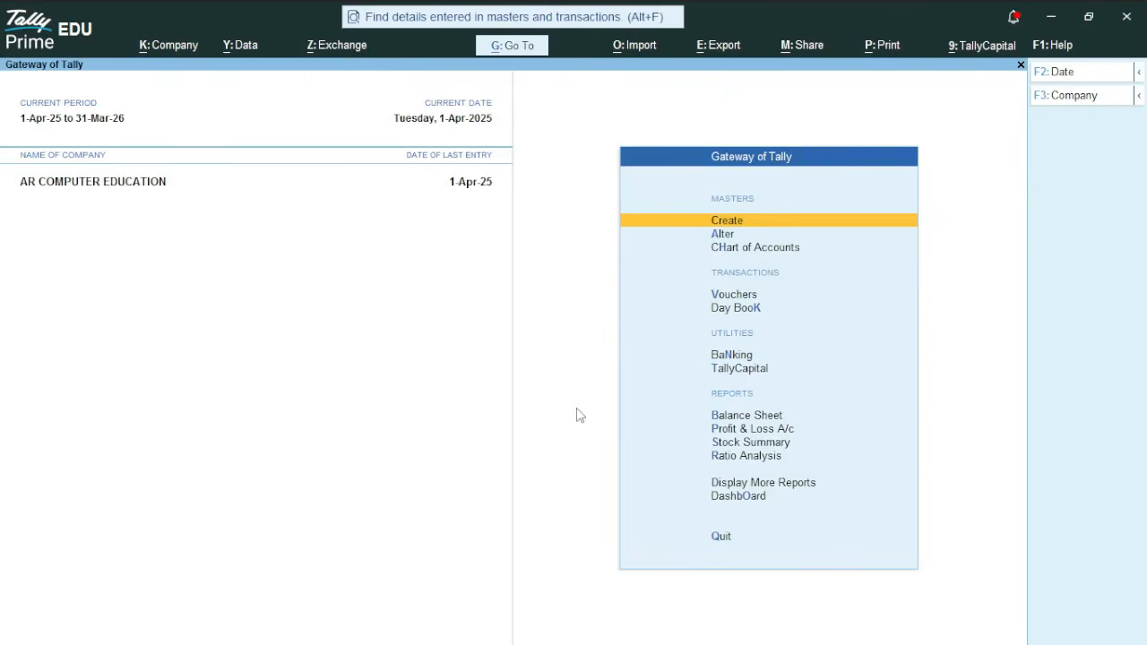
Open voucher entry and switch to a Purchase voucher
key("Down")
key("Down")
key("Down")
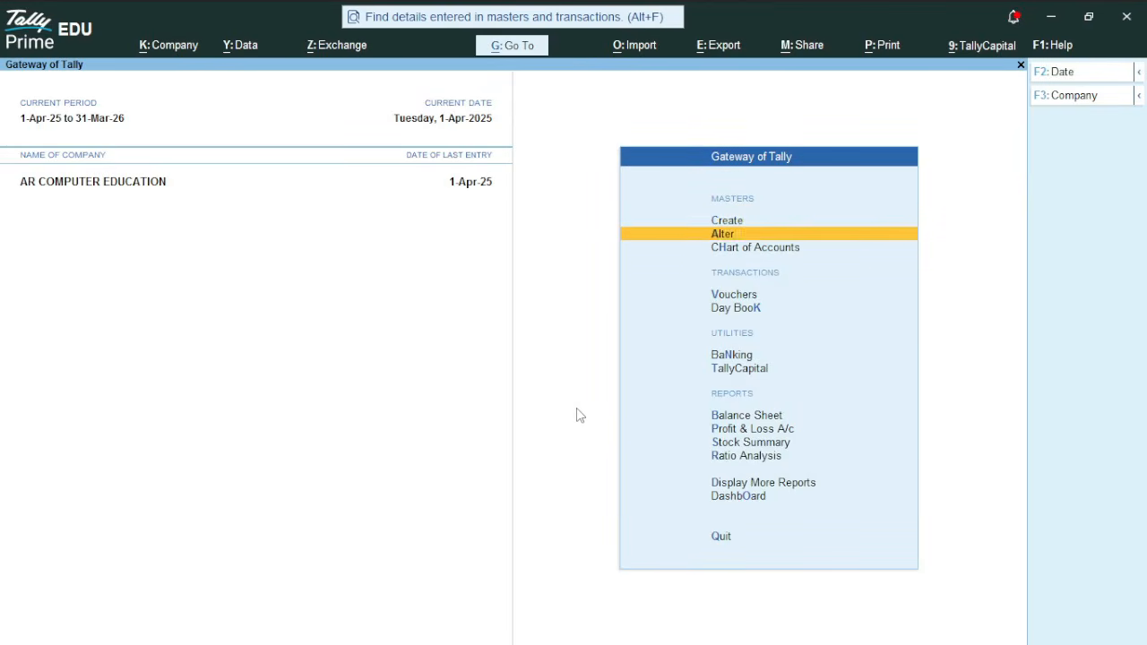
key("Return")
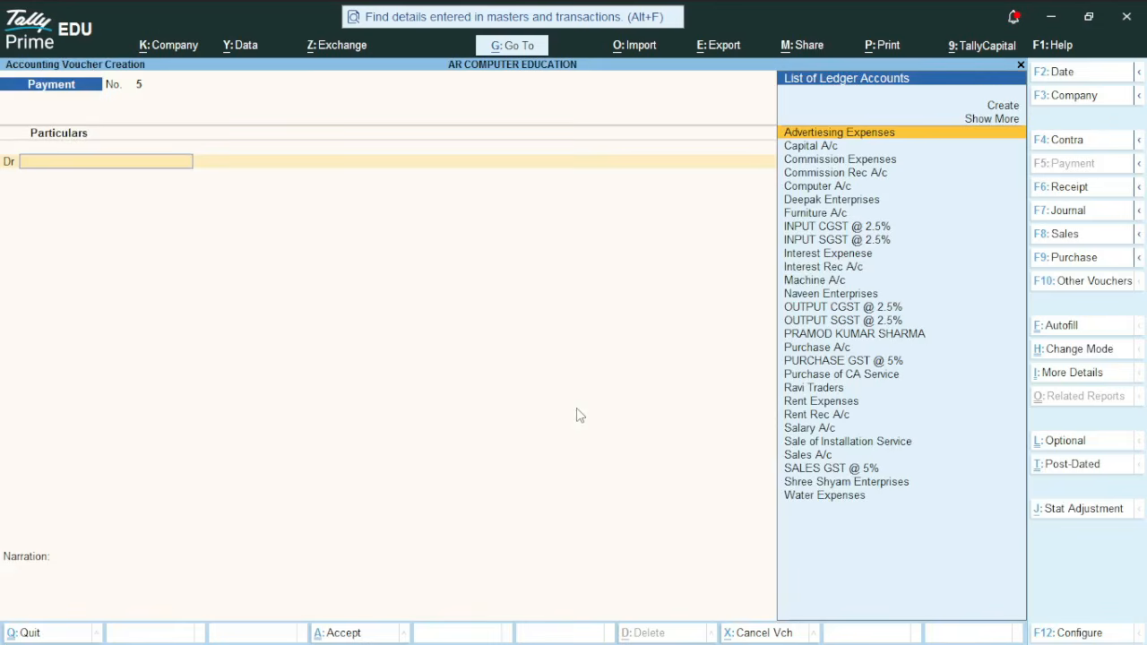
key("F9")
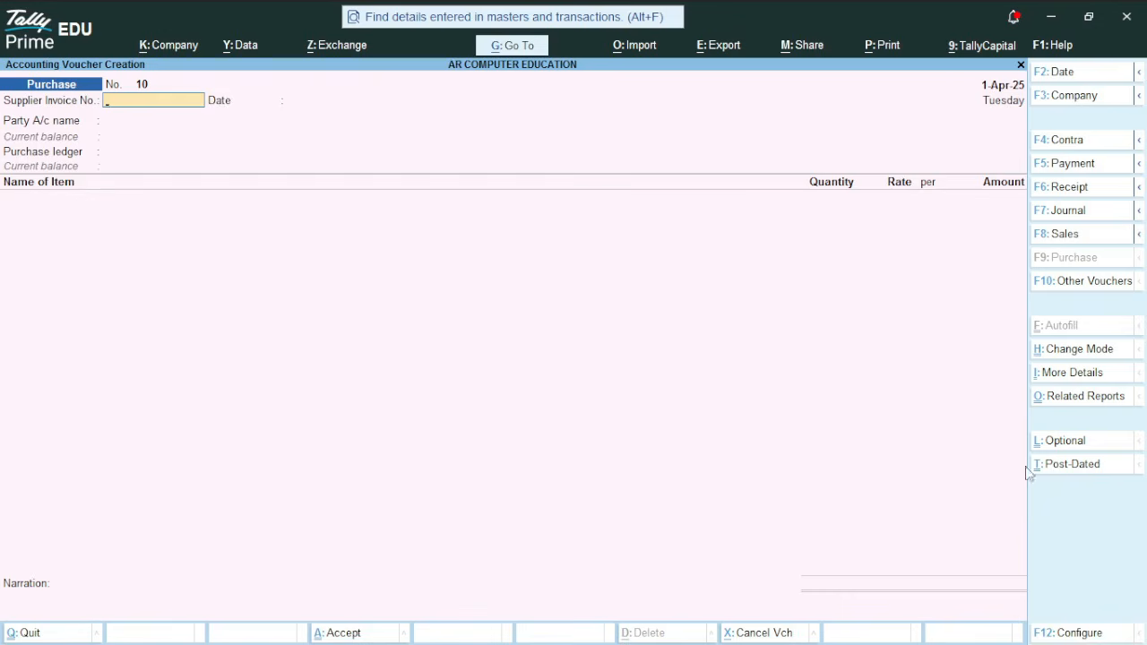
Switch the purchase voucher to Accounting Invoice mode, enter the supplier invoice number and accept the date
left_click(1099, 351)
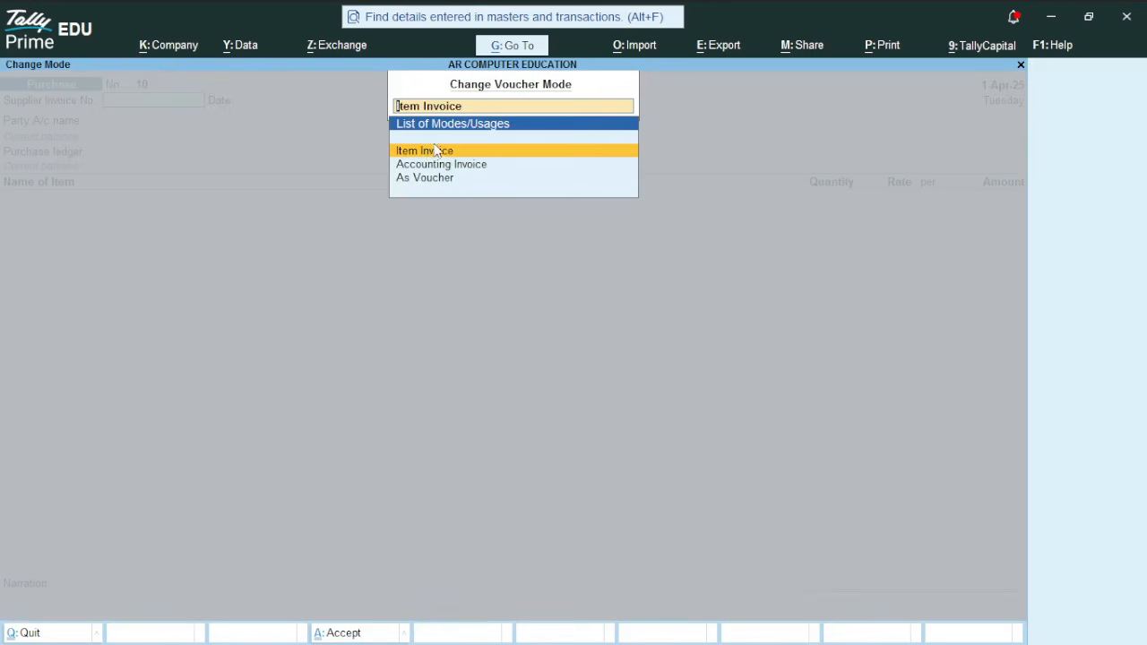
left_click(475, 164)
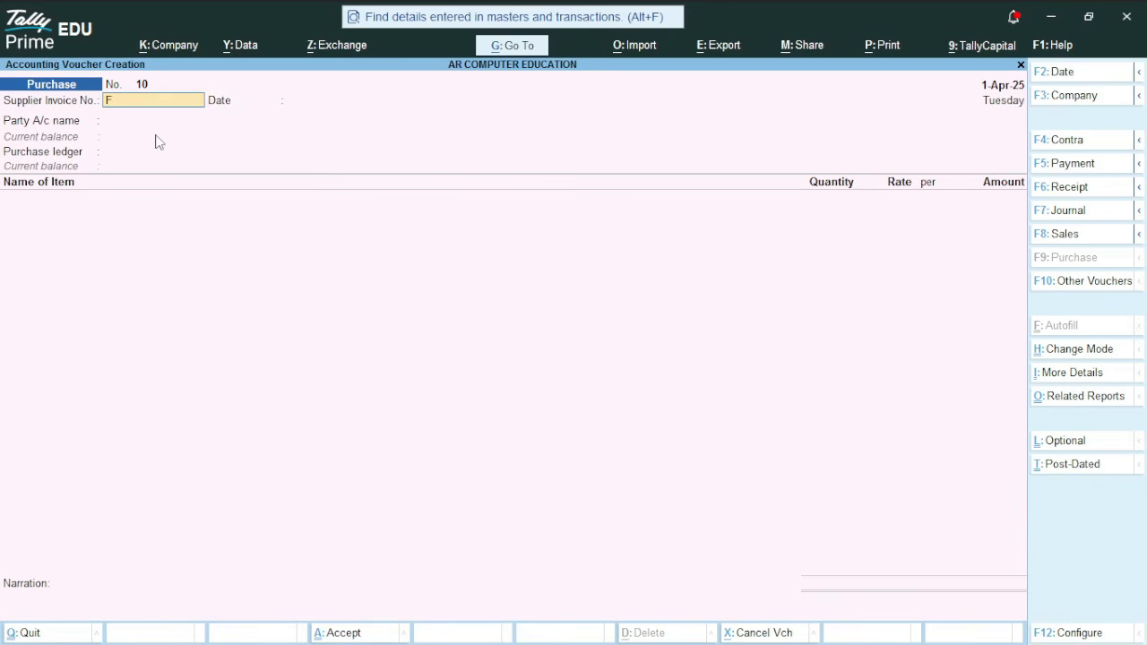
type("FZIH234")
key("Return")
key("Return")
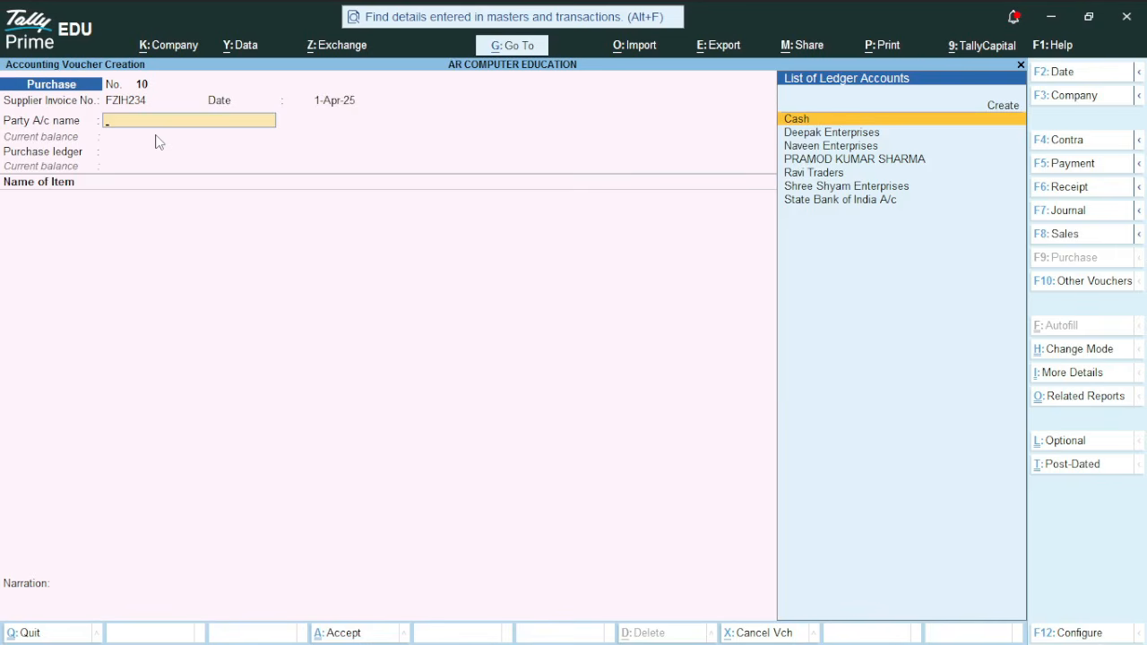
Select Cash as the party account and move through the receipt details and supplier's party details
key("Return")
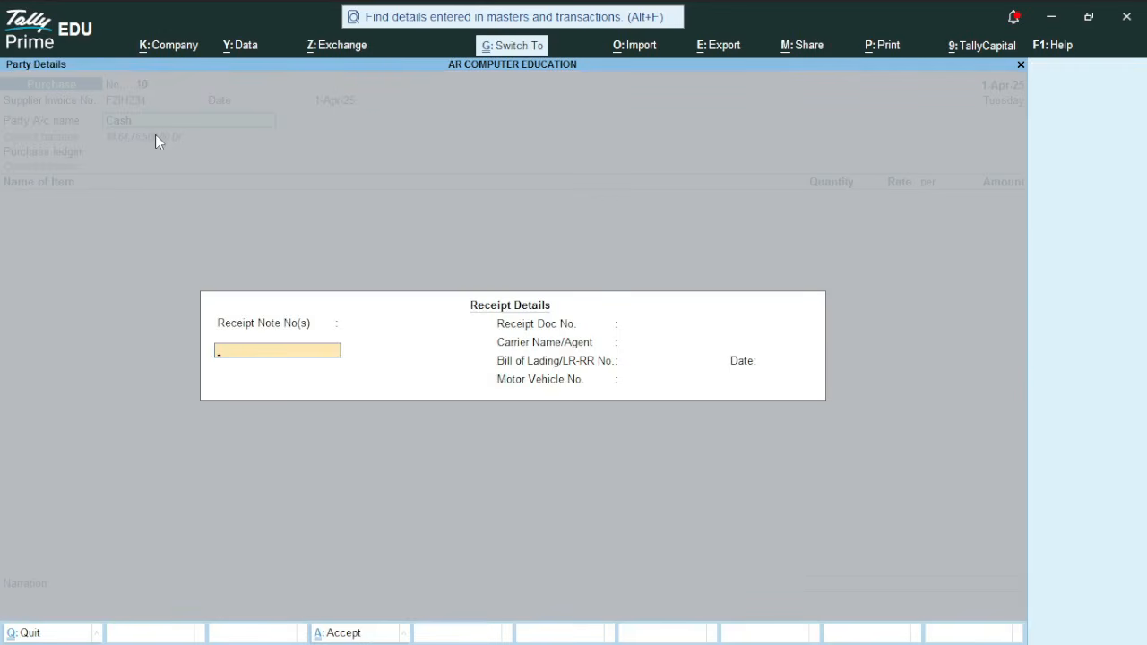
key("Return")
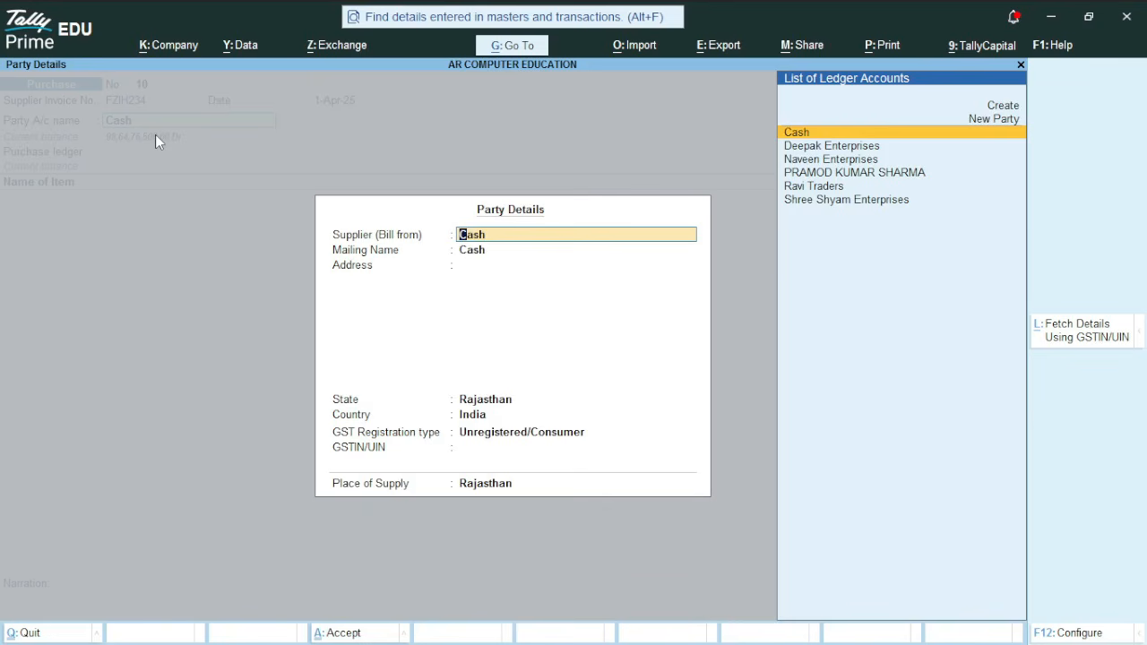
key("Return")
key("Return")
key("Return")
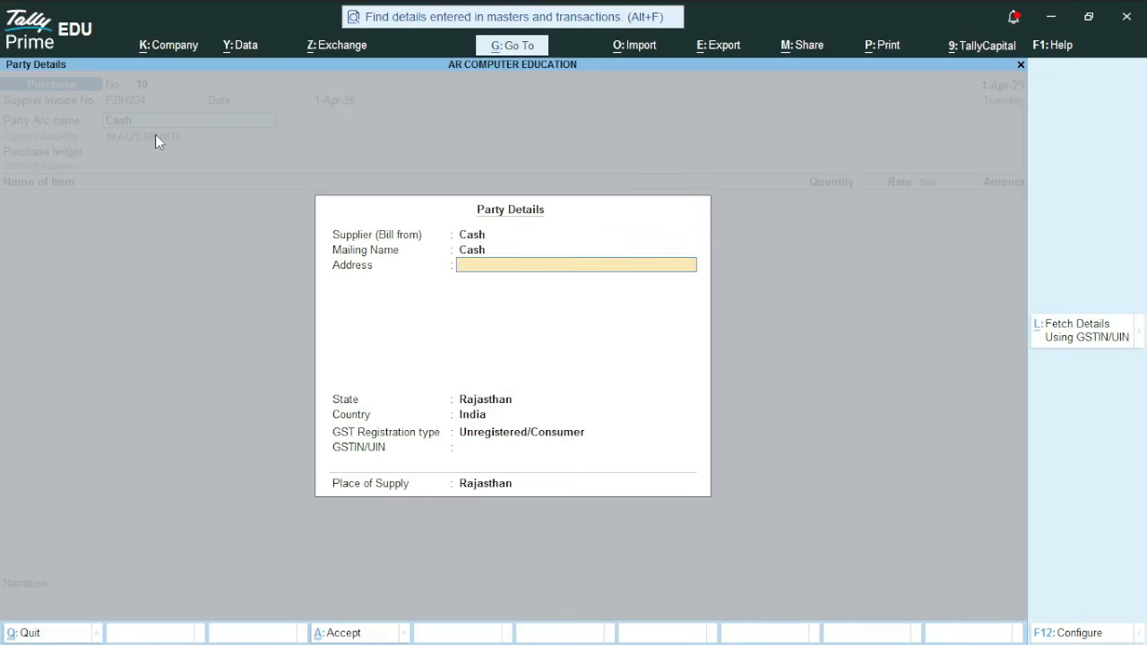
key("Return")
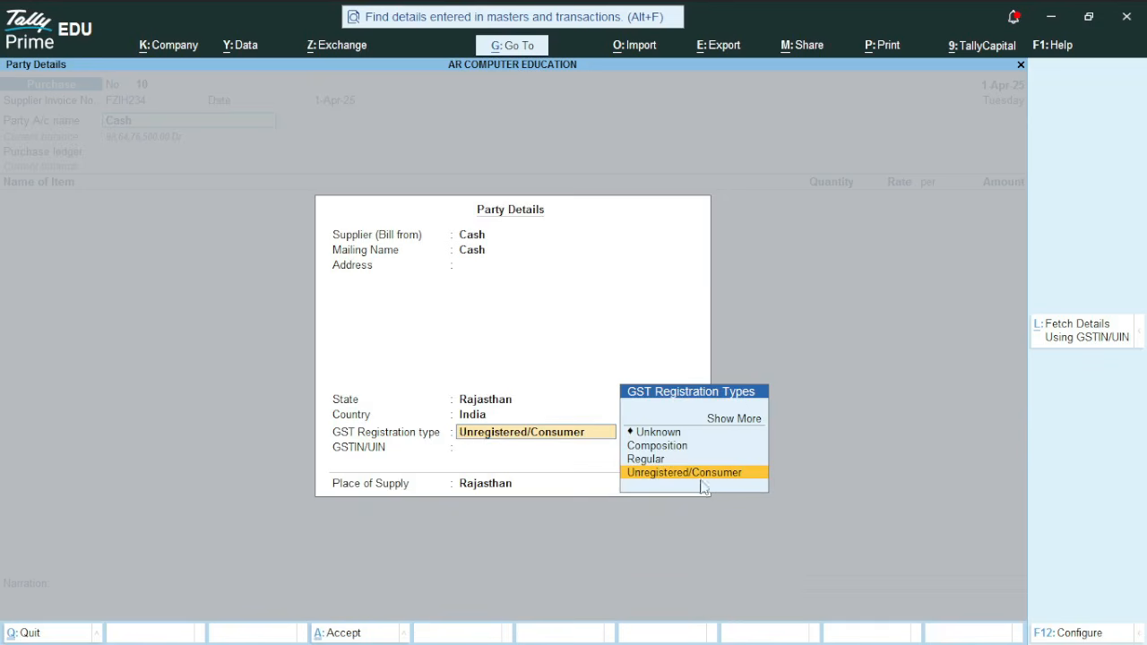
Set the supplier's GST registration type to Regular and keep Rajasthan as the place of supply
key("Up")
key("Return")
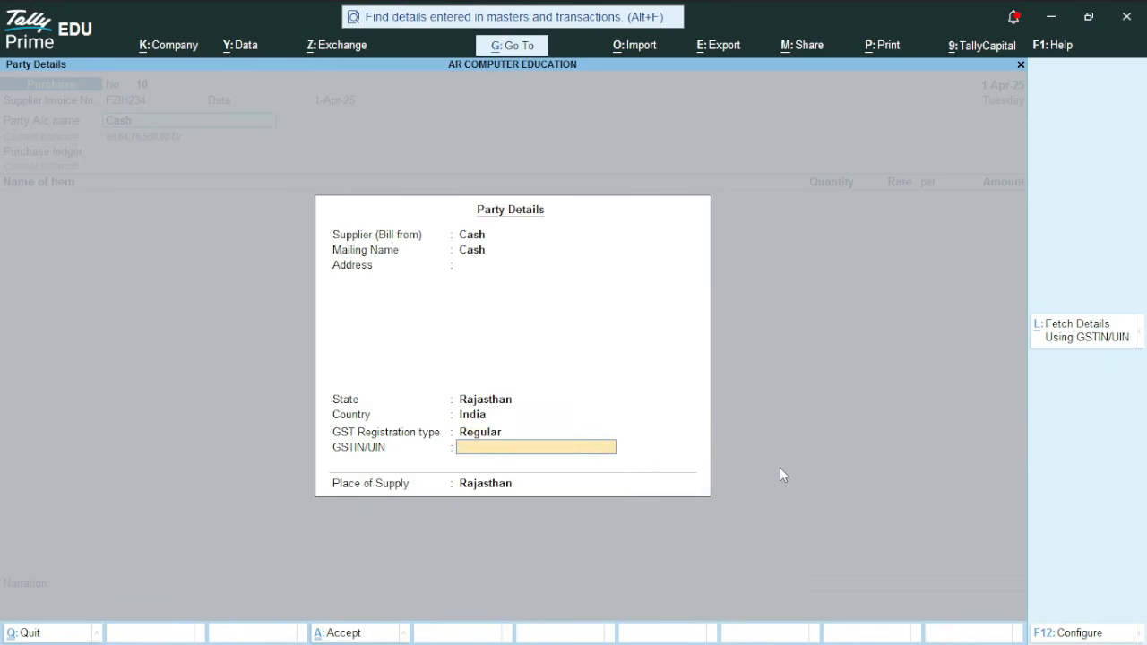
key("Return")
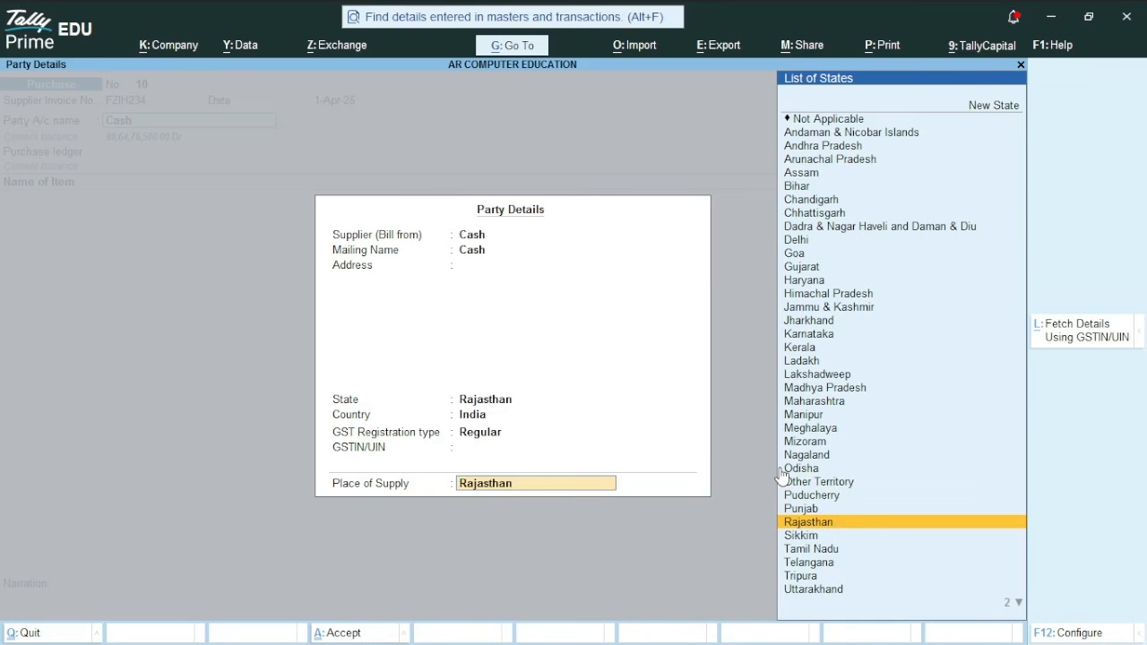
key("Return")
Choose PURCHASE GST @ 5% as the purchase ledger and add PACKED PANEER ( 200GM) as the item
key("Down")
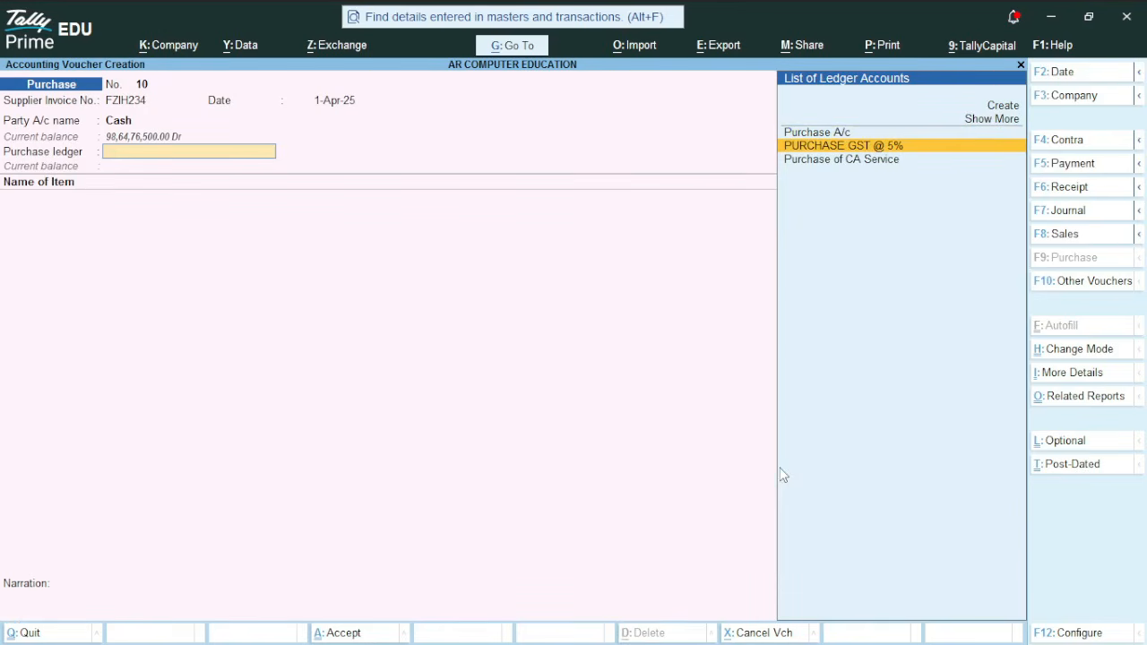
key("Return")
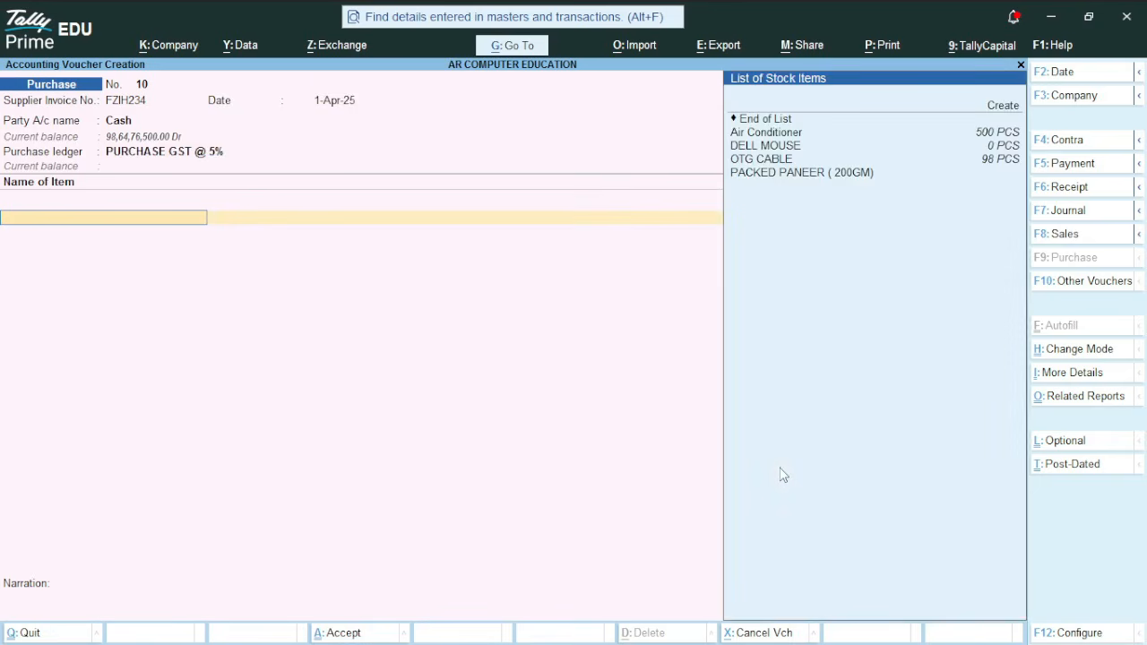
key("Down")
key("Down")
key("Down")
key("Down")
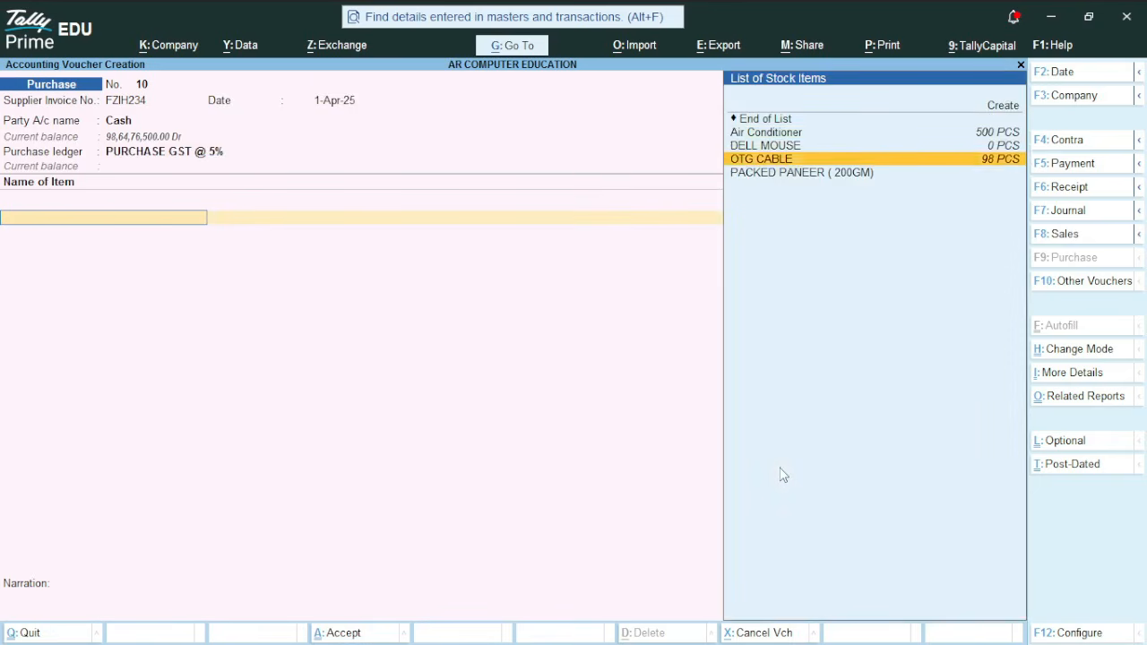
key("Return")
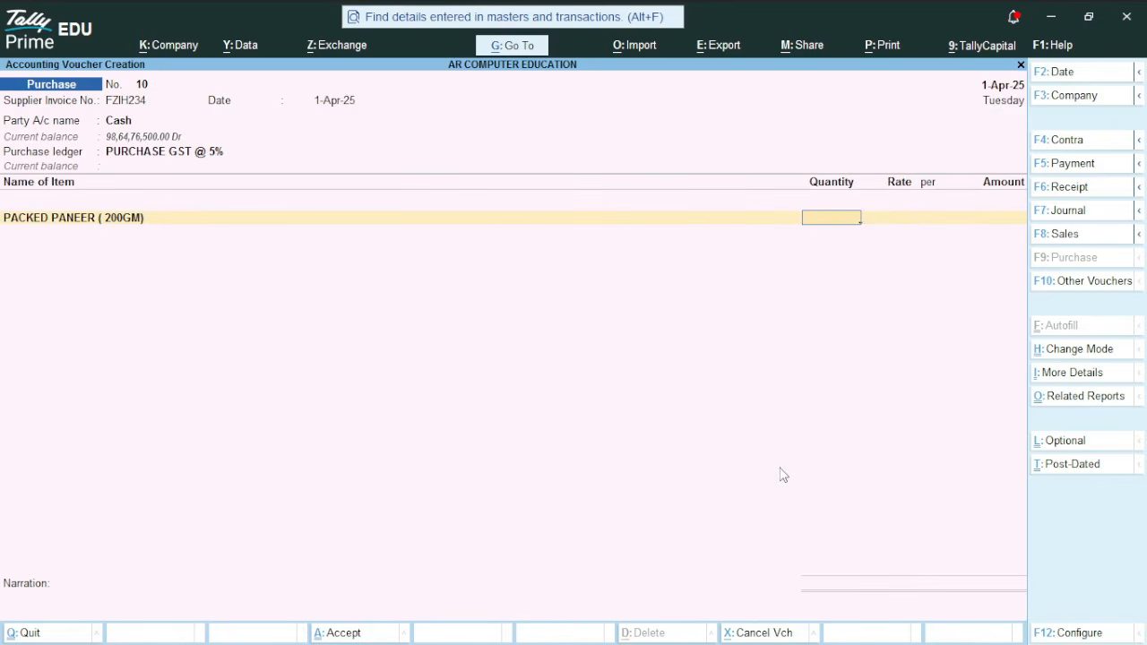
Enter a quantity of 500 and a rate of 60 for the paneer item line
type("500")
key("Return")
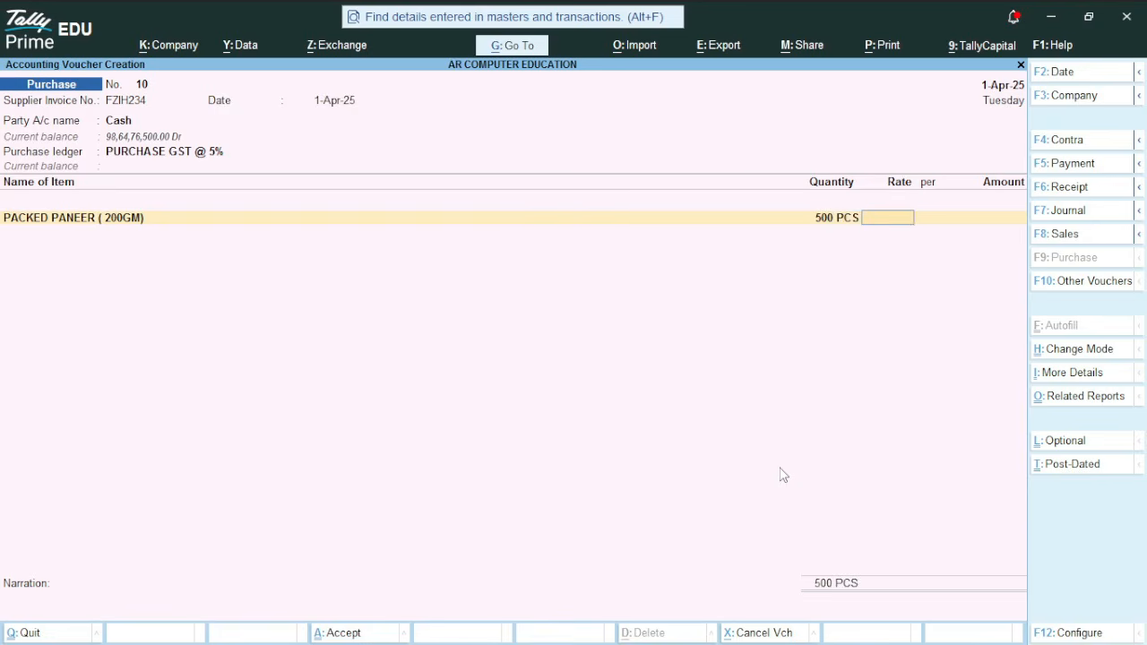
type("60")
key("Return")
key("Return")
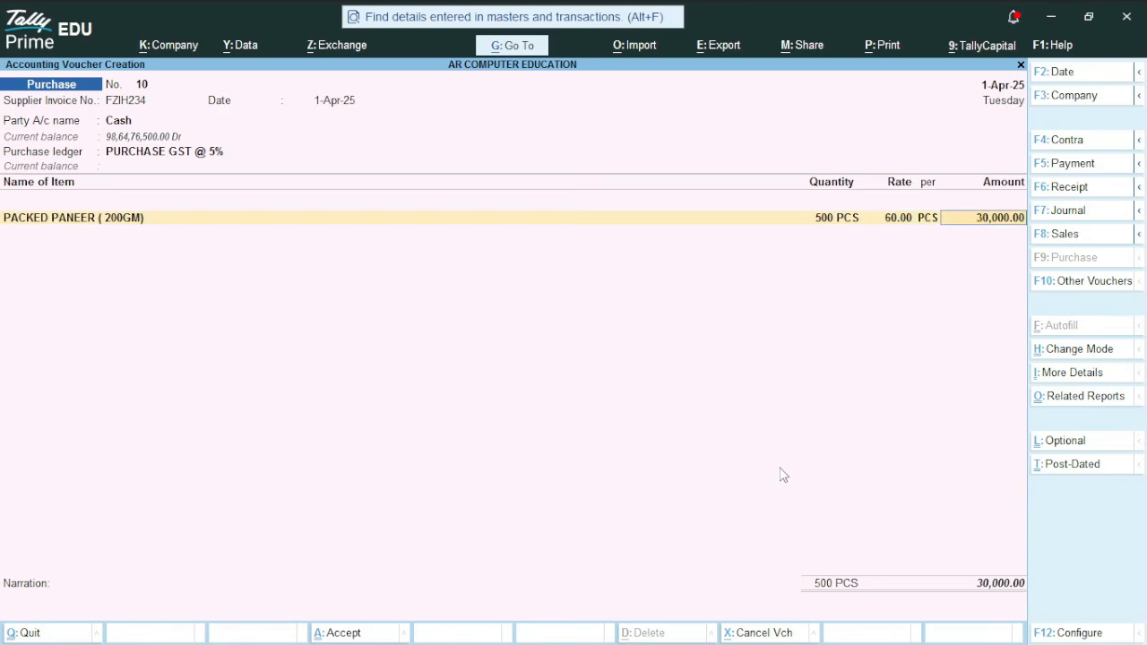
key("Return")
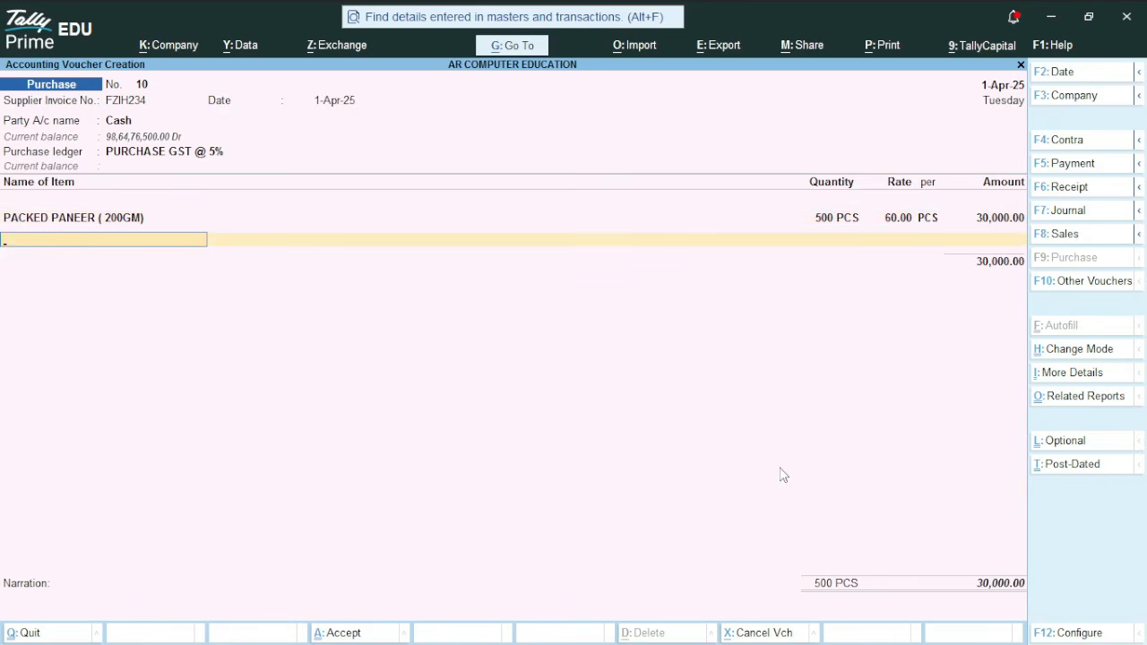
Add the INPUT CGST @ 2.5% ledger below the item line and accept its amount
key("Return")
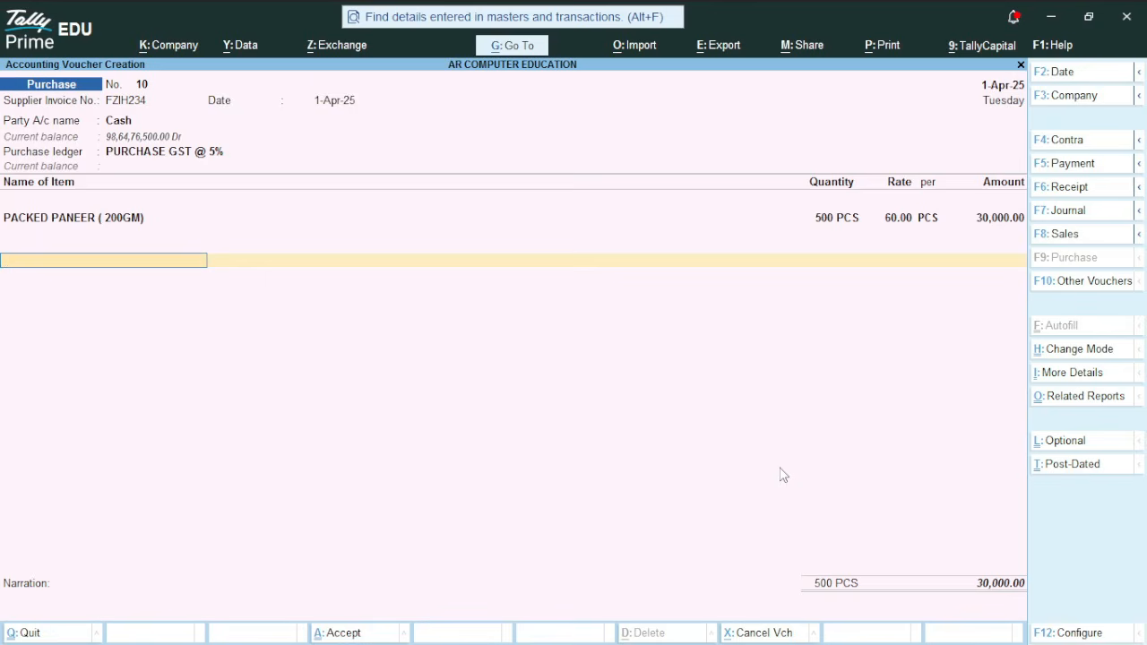
key("BackSpace")
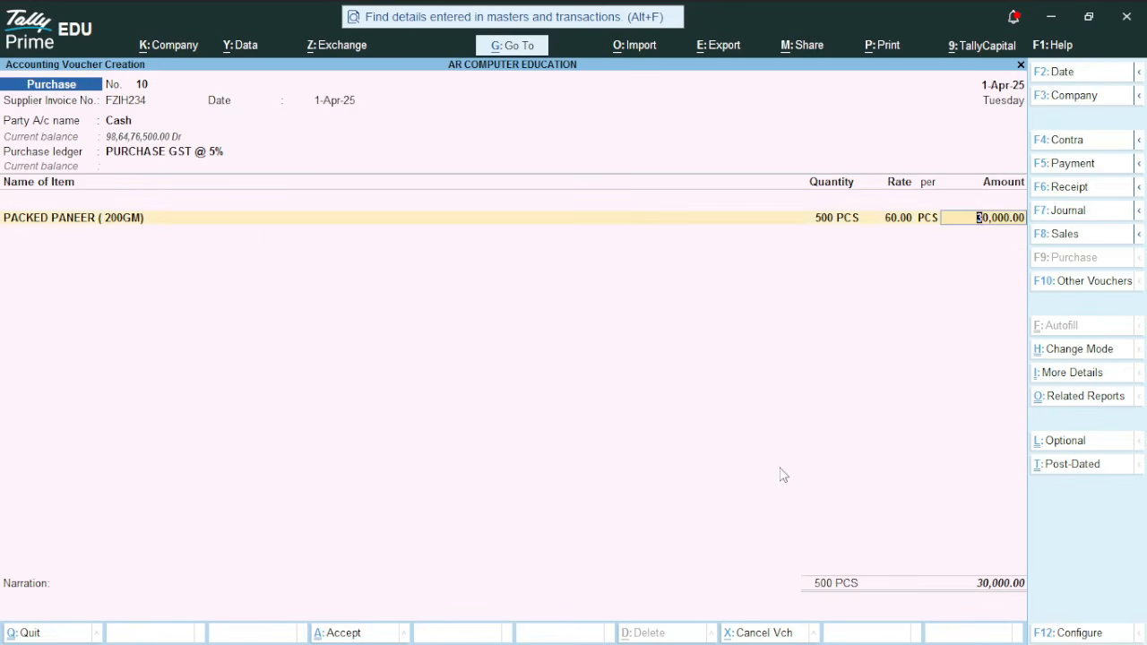
key("Return")
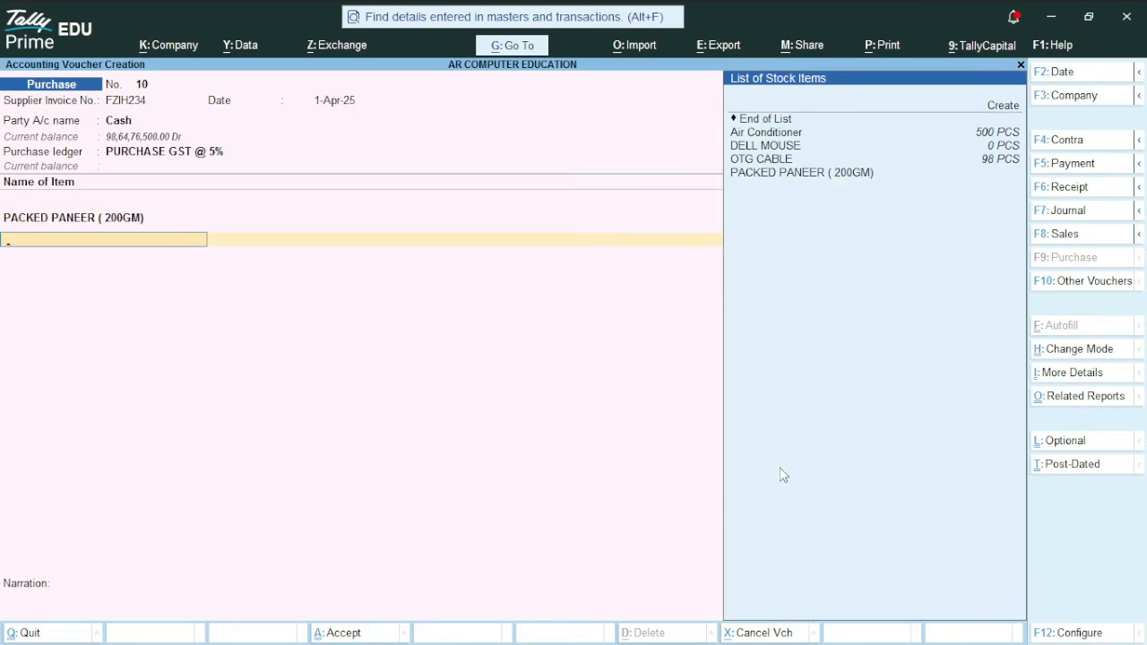
key("Up")
key("Up")
key("Up")
key("Up")
key("Up")
key("Return")
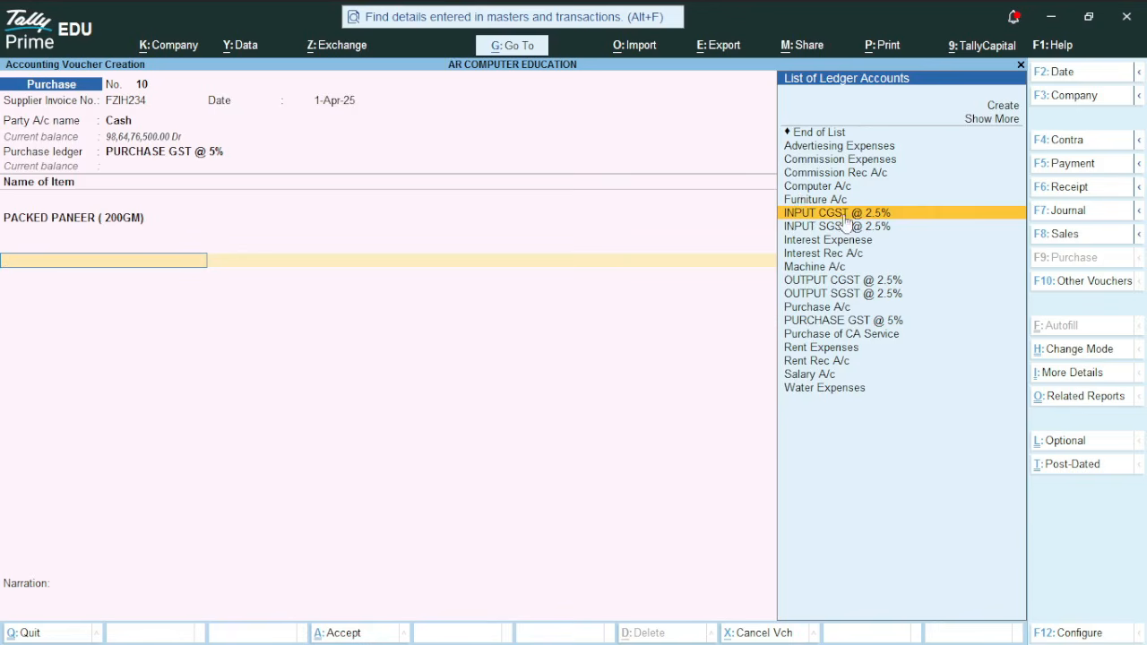
key("Return")
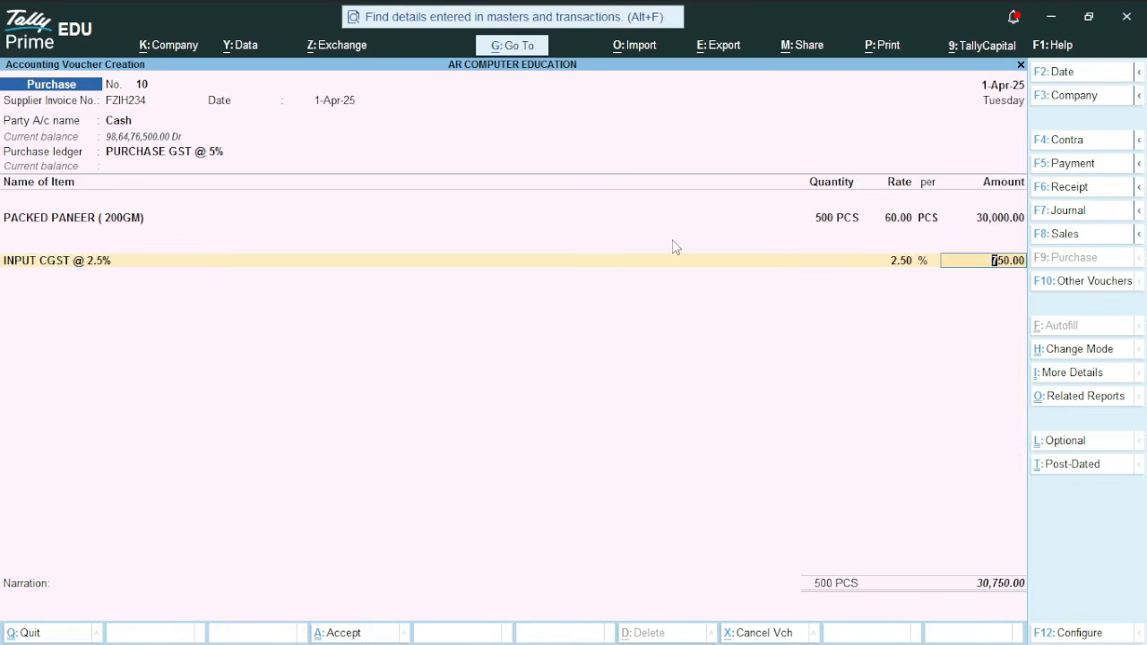
key("Return")
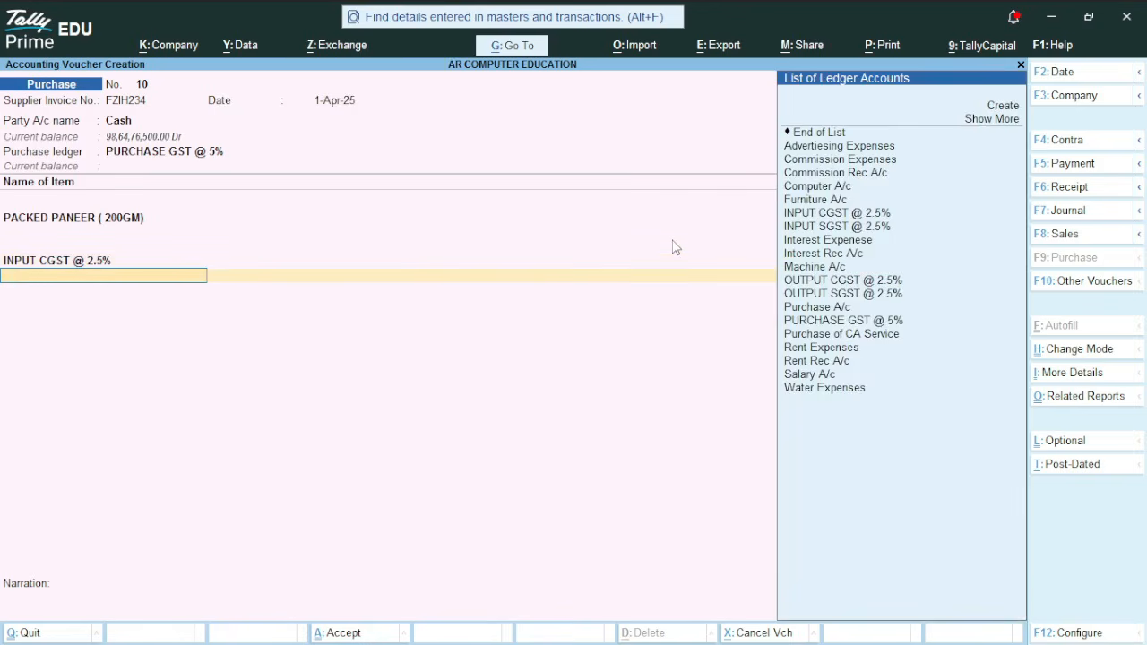
Add the INPUT SGST @ 2.5% ledger and save the purchase voucher
key("Down")
key("Down")
key("Down")
key("Down")
key("Down")
key("Down")
key("Down")
key("Down")
key("Down")
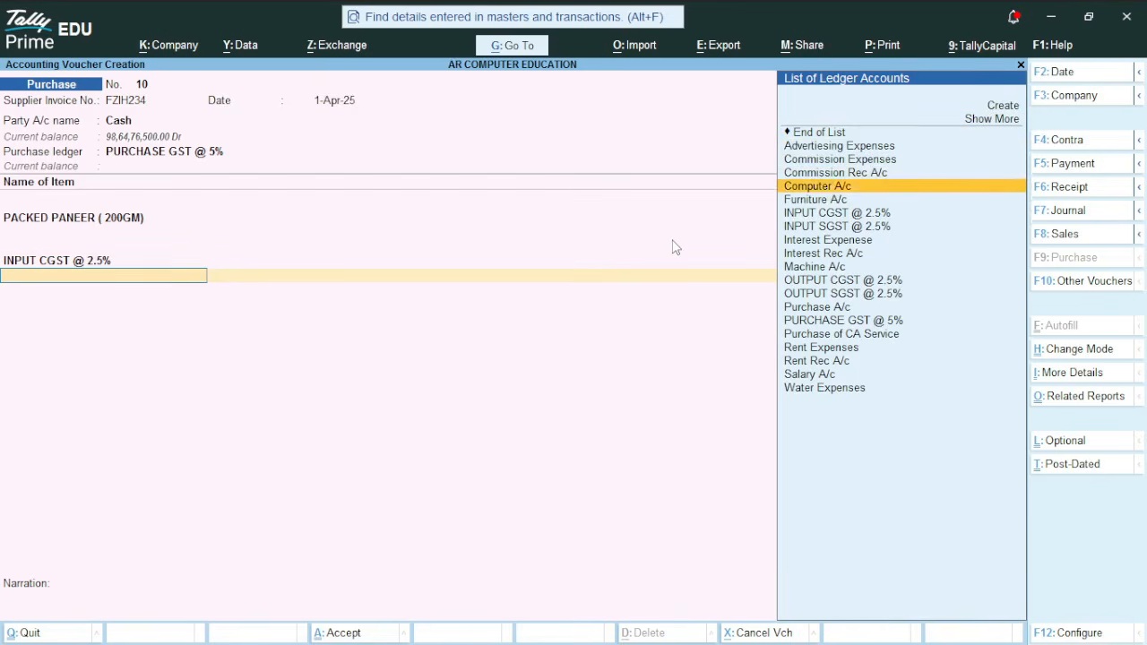
key("Return")
key("Return")
key("Return")
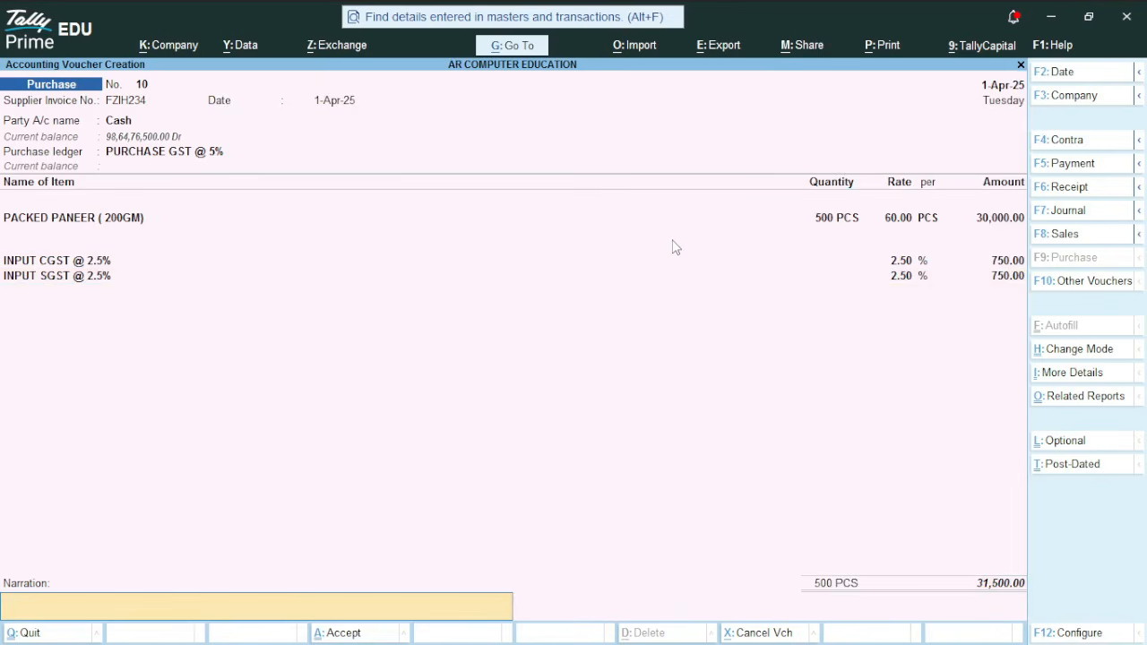
key("Return")
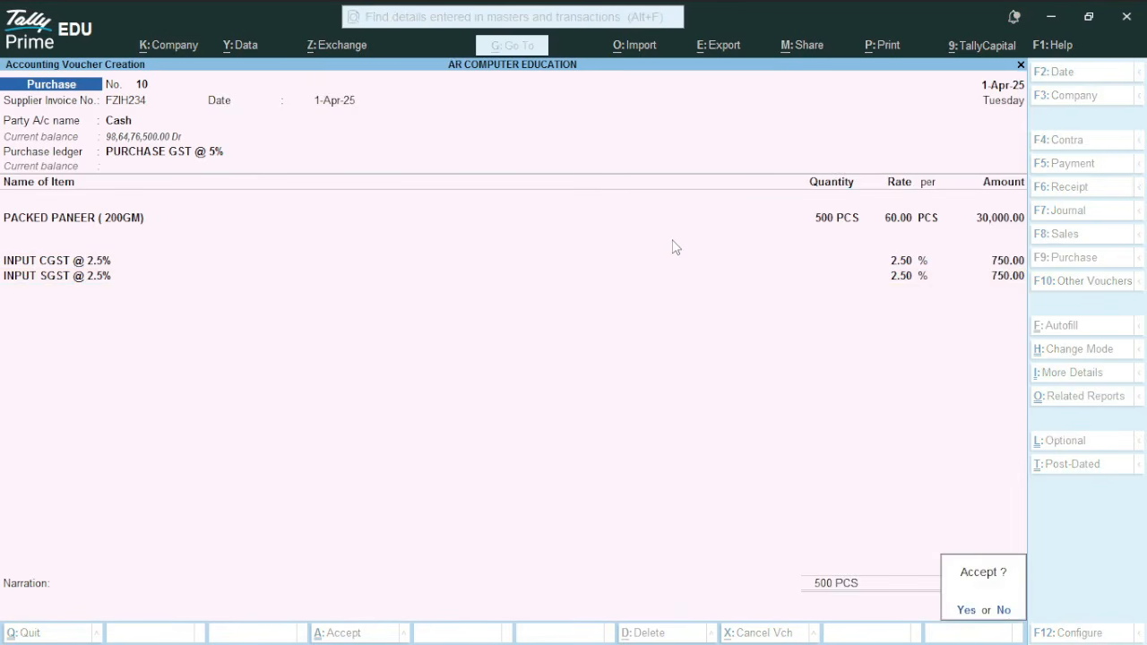
key("Return")
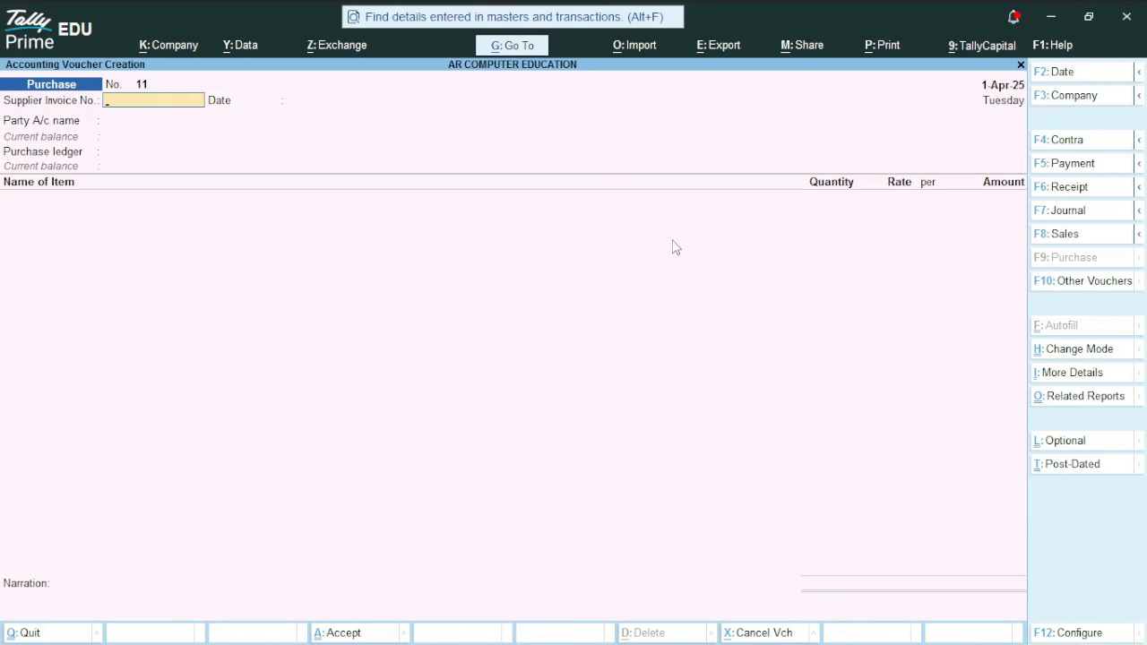
Switch to a Sales voucher and change its mode to Accounting Invoice
key("F8")
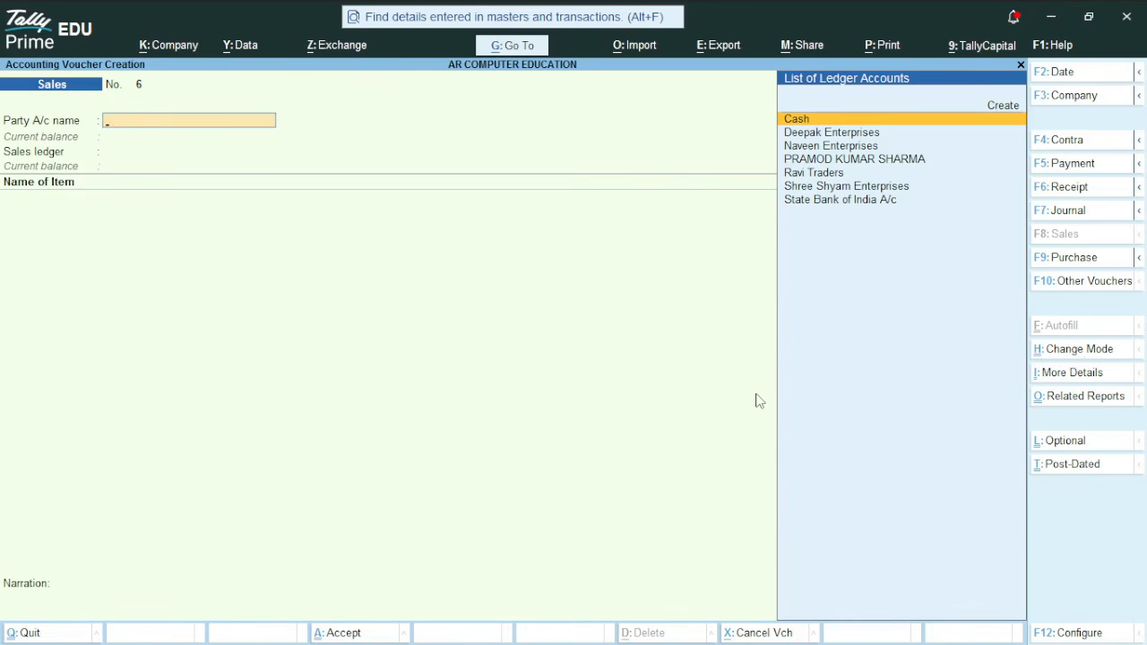
left_click(1073, 350)
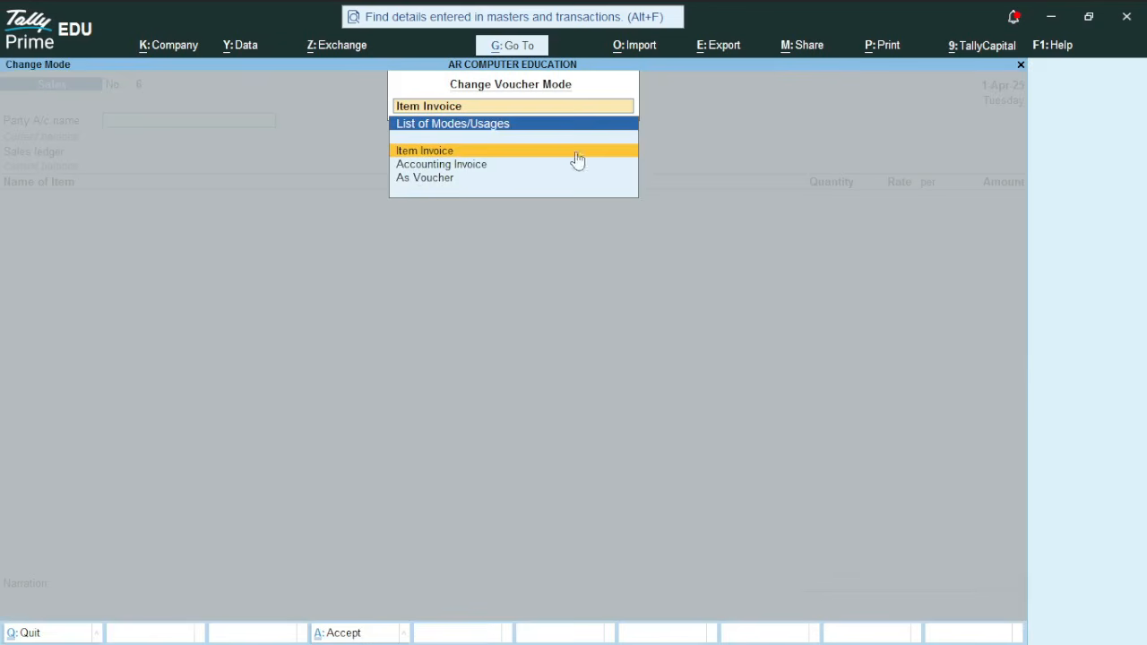
left_click(492, 166)
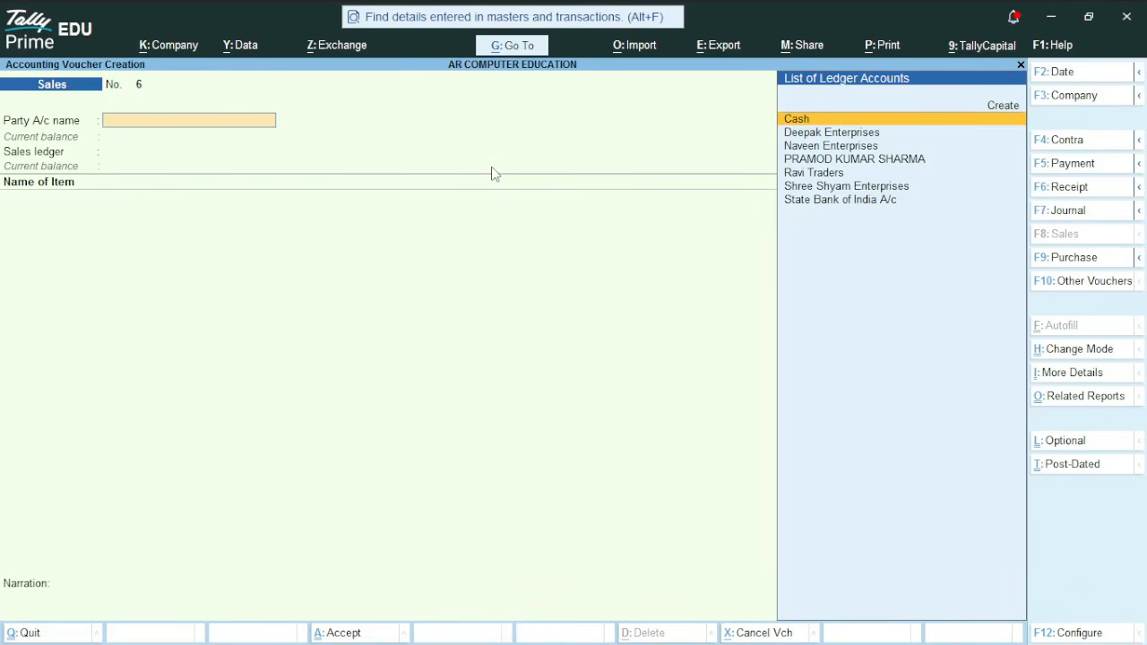
Select Cash as the buyer and accept dispatch and party details with Unregistered/Consumer and Rajasthan place of supply
key("Return")
key("Return")
key("Return")
key("Return")
key("Return")
key("Return")
key("Return")
key("Return")
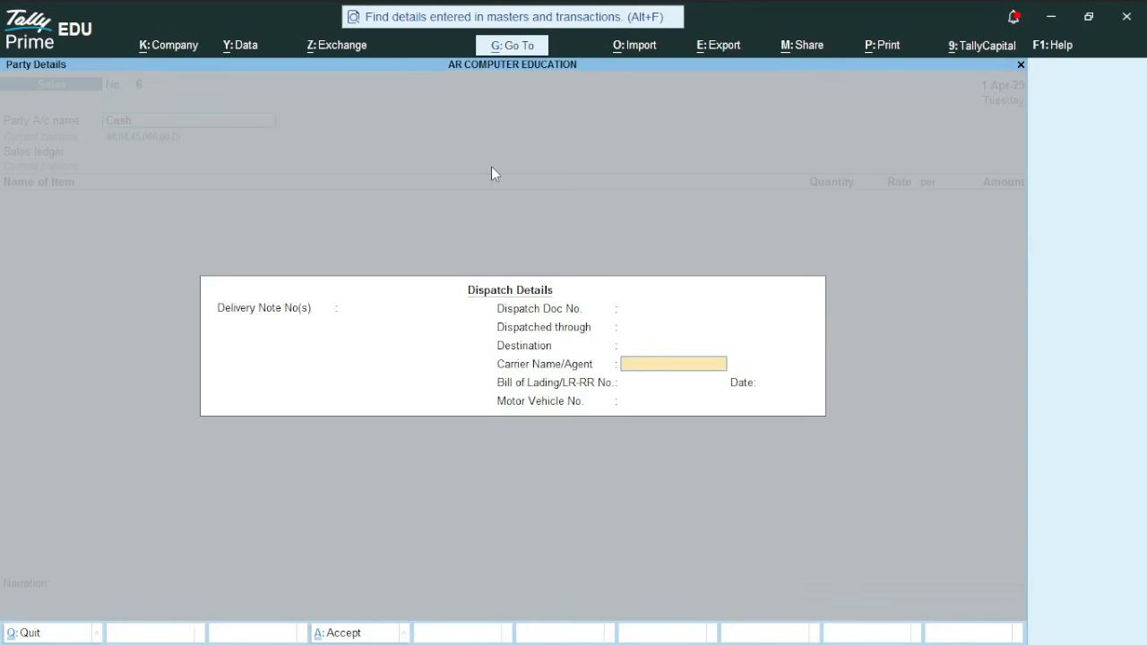
key("Return")
key("Return")
key("Return")
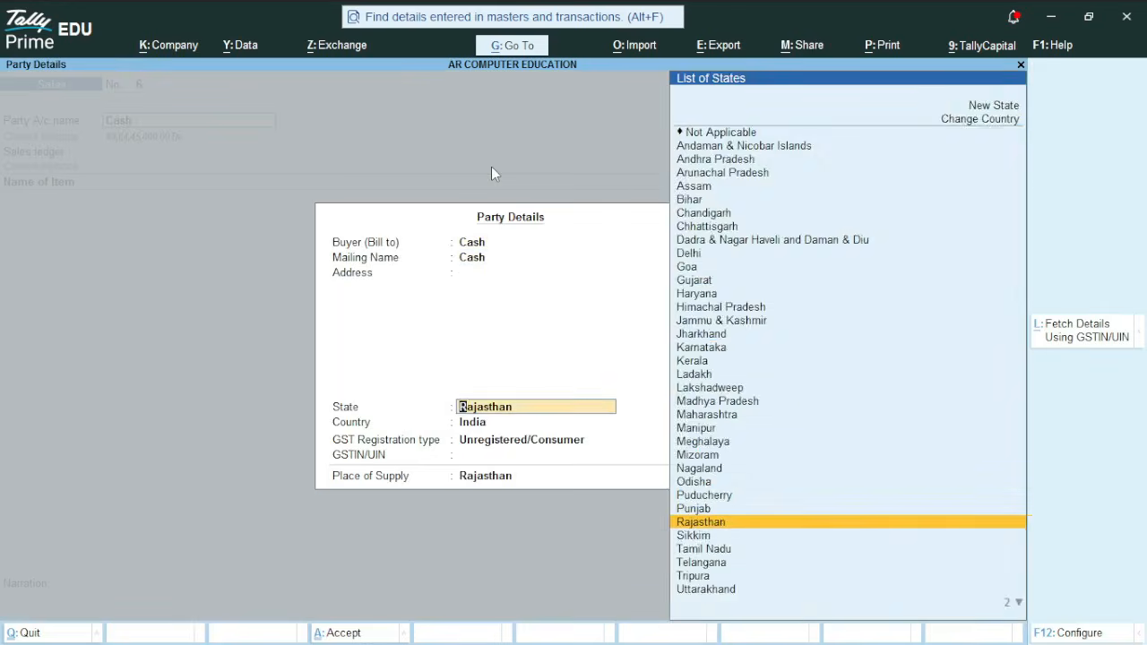
key("Return")
key("Return")
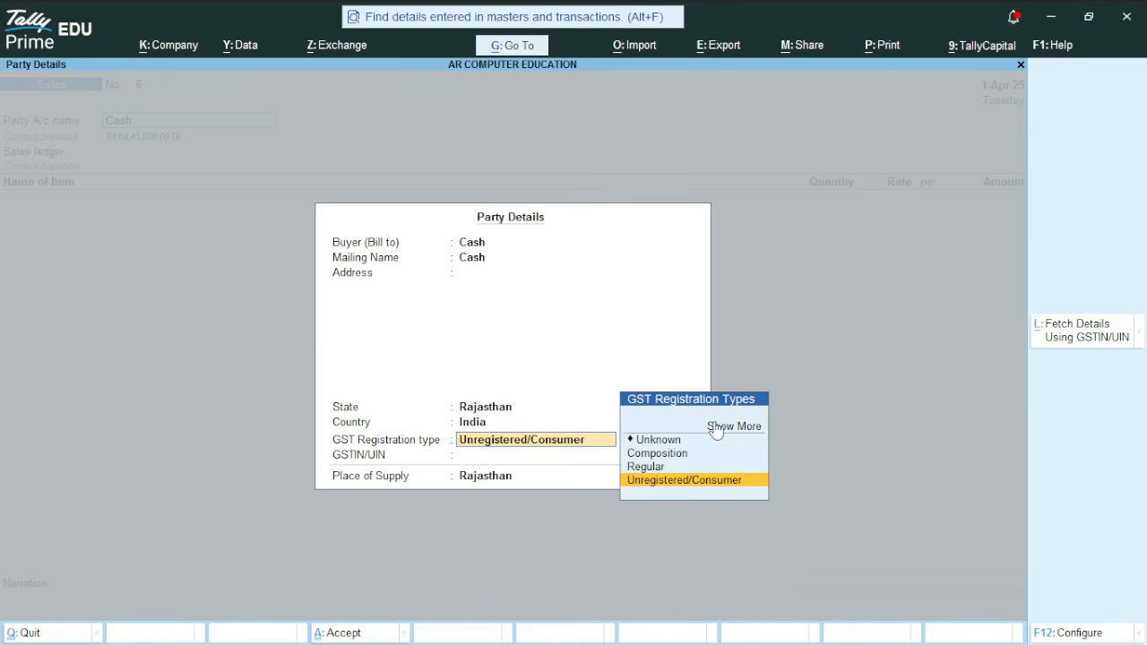
key("Return")
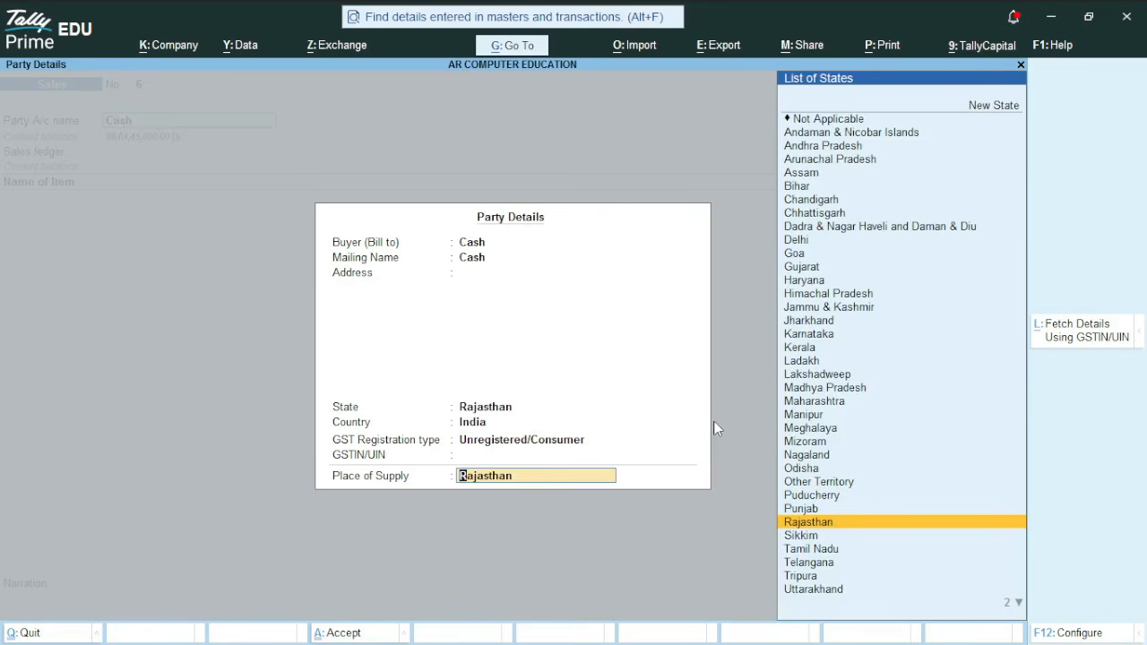
key("Return")
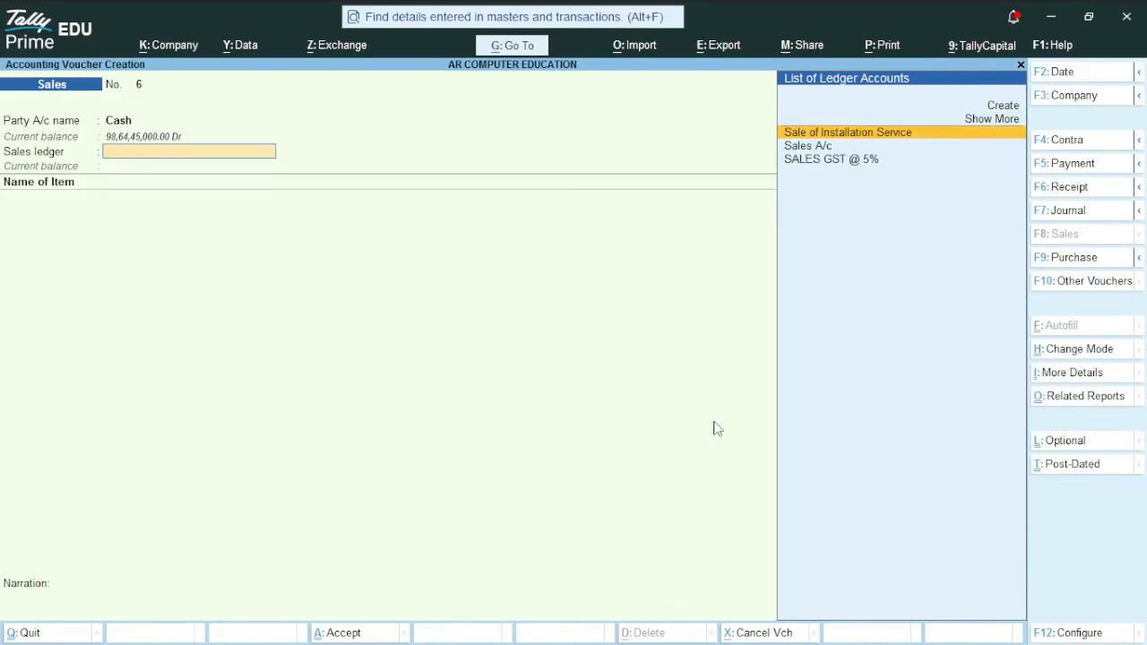
Choose SALES GST @ 5% as the sales ledger and add PACKED PANEER ( 200GM ) as the sold item
key("Down")
key("Down")
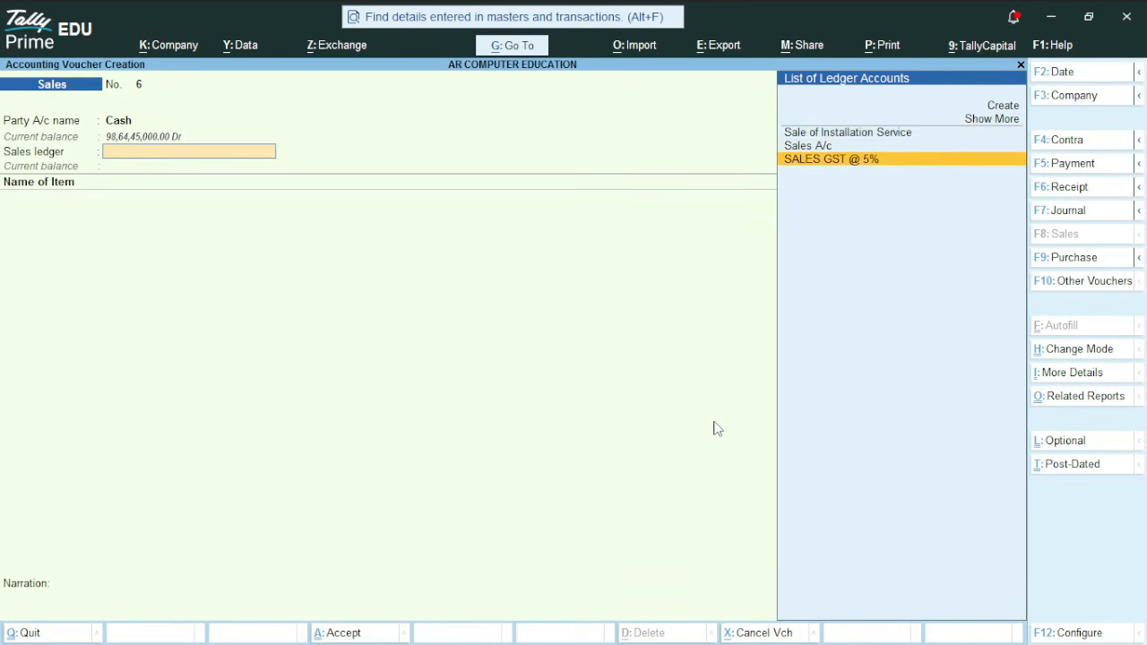
key("Return")
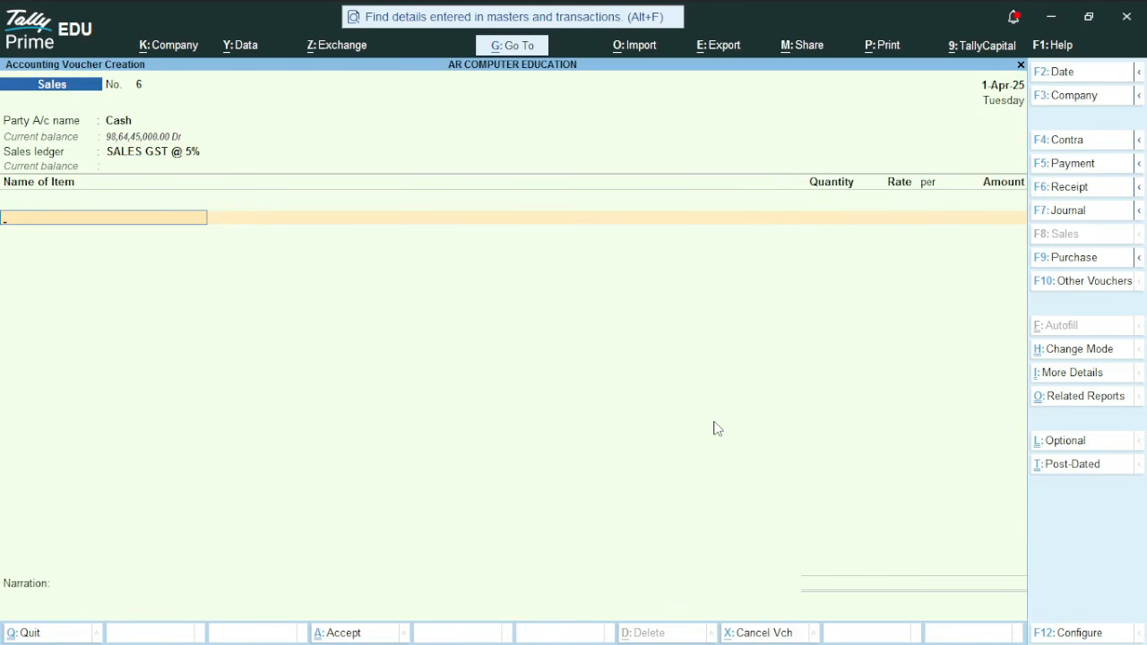
key("space")
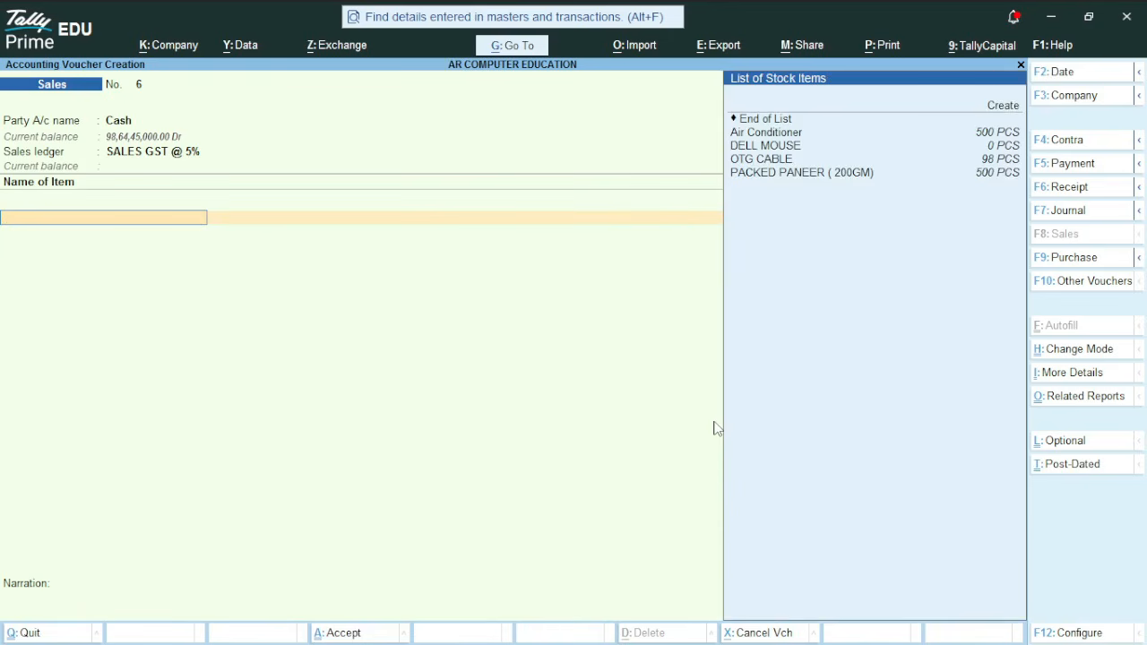
key("Down")
key("Down")
key("Down")
key("Down")
key("Down")
key("Down")
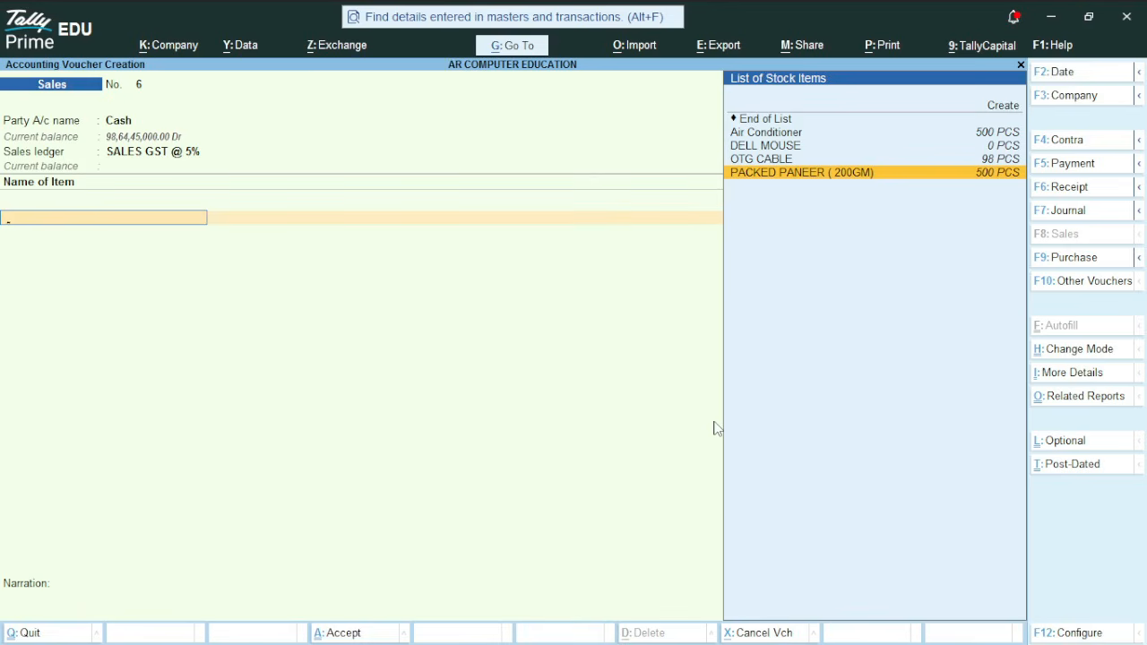
key("Return")
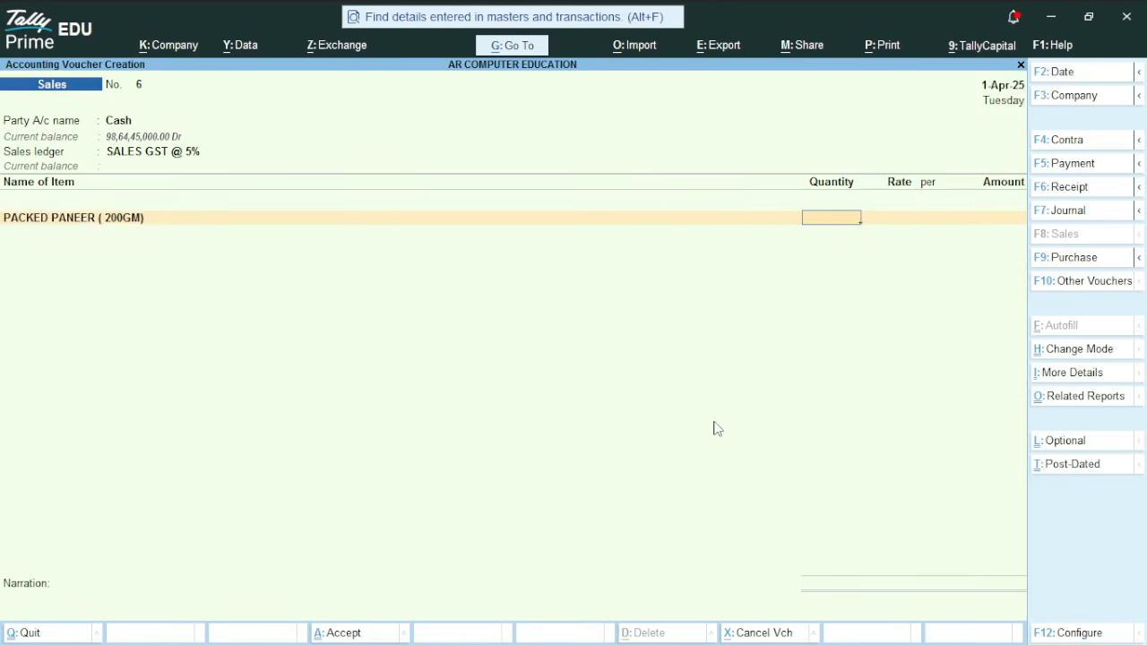
Enter a quantity of 400 at a rate of 65 per PCS for the paneer line and accept it
type("400")
key("Return")
type("65")
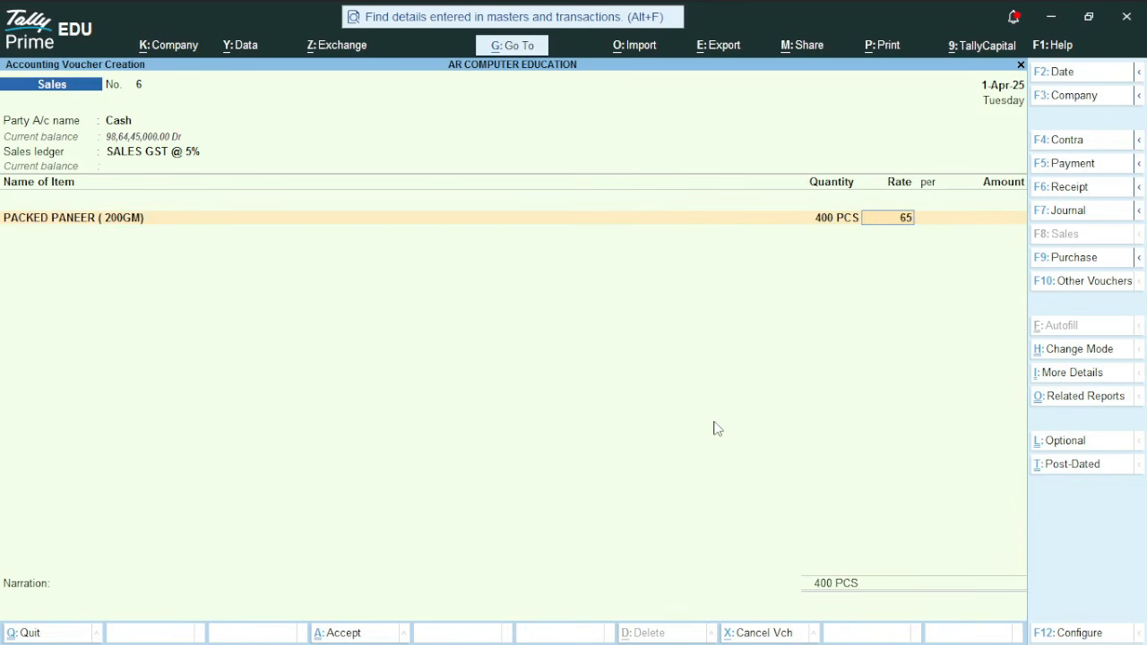
key("Return")
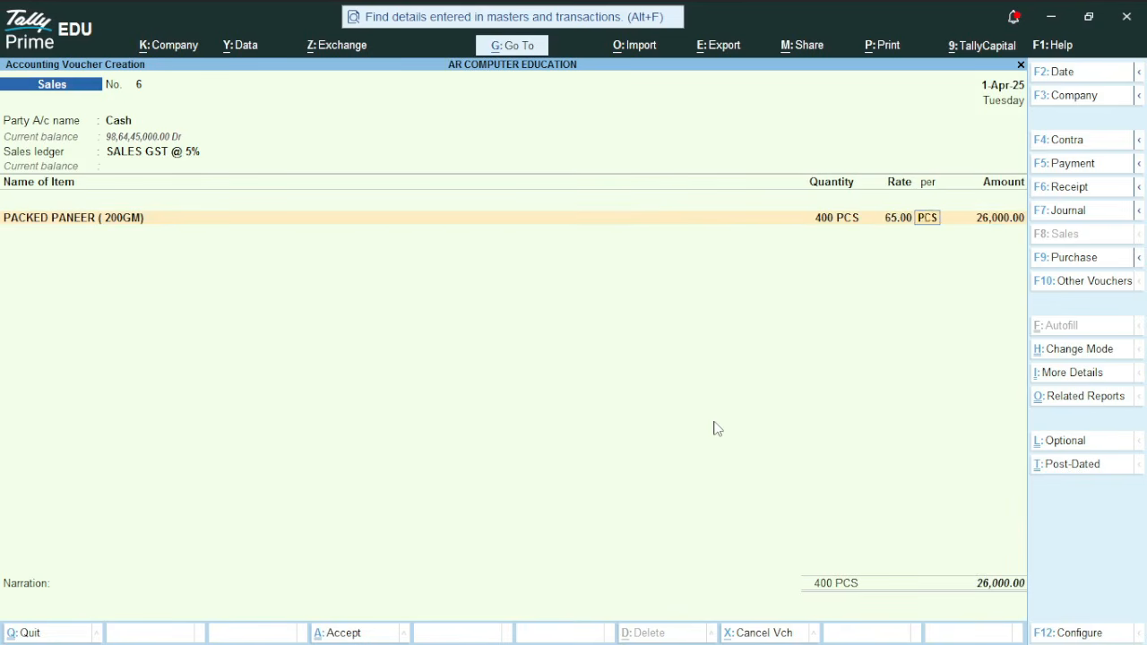
key("Return")
key("Return")
key("Return")
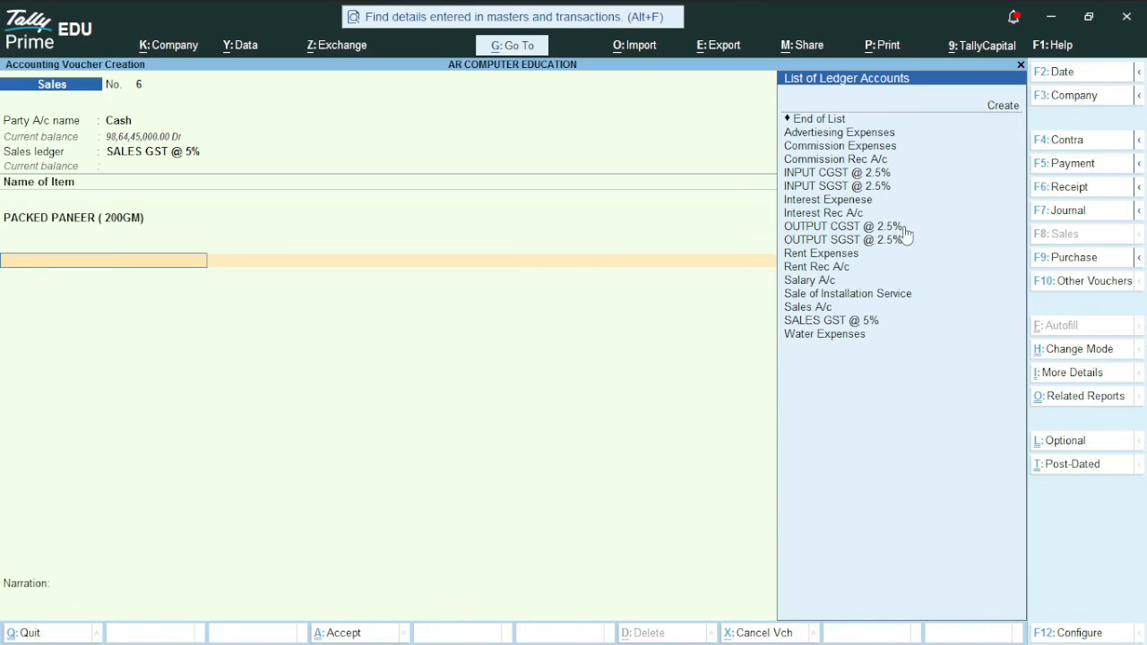
Add the OUTPUT CGST @ 2.5% ledger below the item line and accept its amount
key("Down")
key("Down")
key("Down")
key("Down")
key("Down")
key("Down")
key("Down")
key("Down")
key("Down")
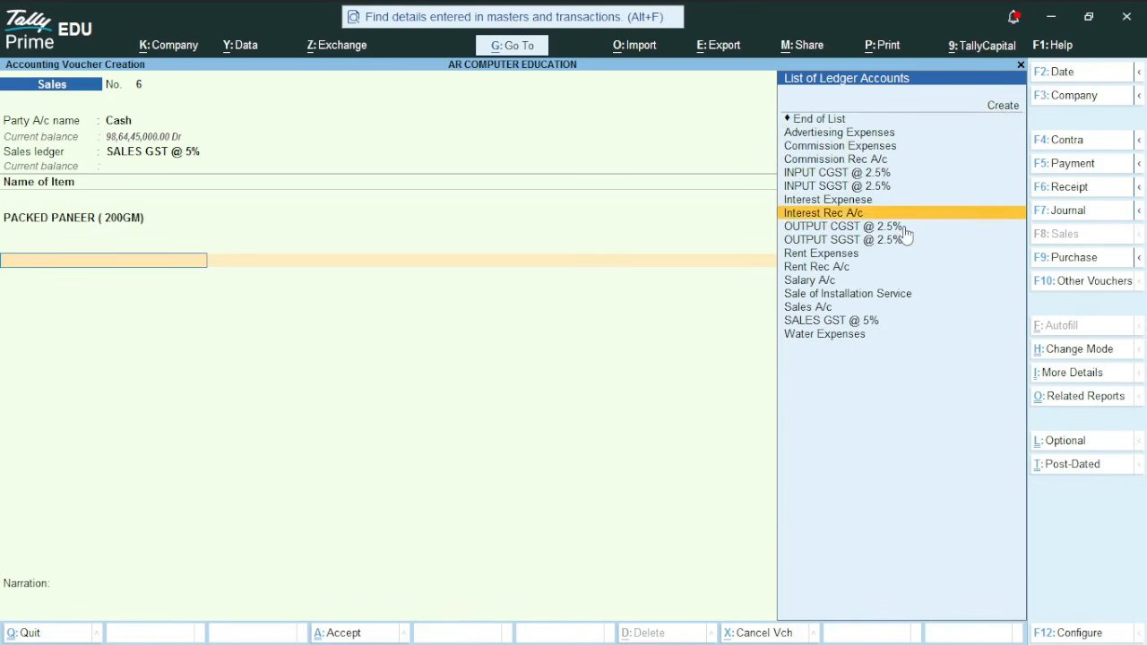
key("Down")
key("Return")
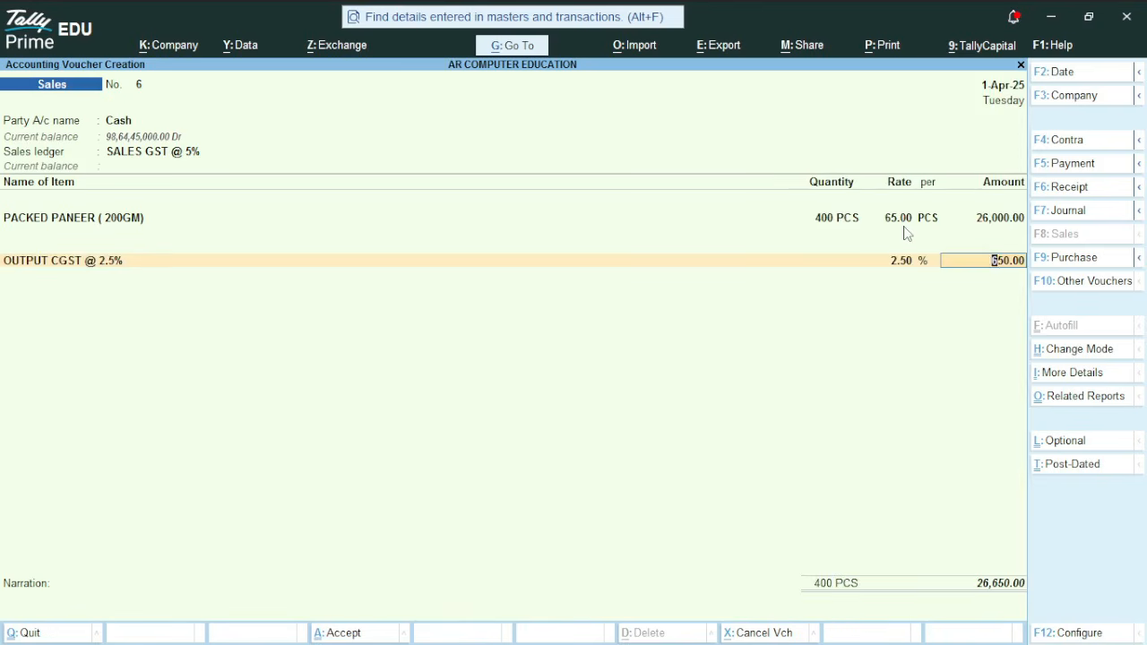
key("Return")
Add the OUTPUT SGST @ 2.5% ledger and save the sales voucher
key("Down")
key("Down")
key("Down")
key("Down")
key("Down")
key("Down")
key("Down")
key("Down")
key("Down")
key("Down")
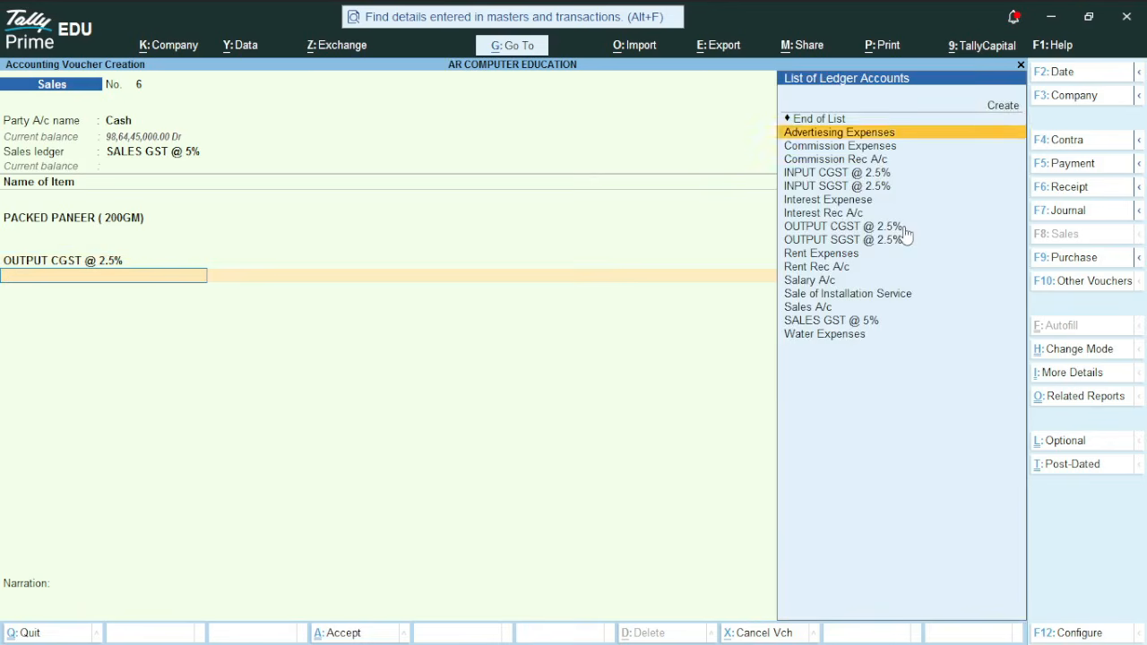
key("Return")
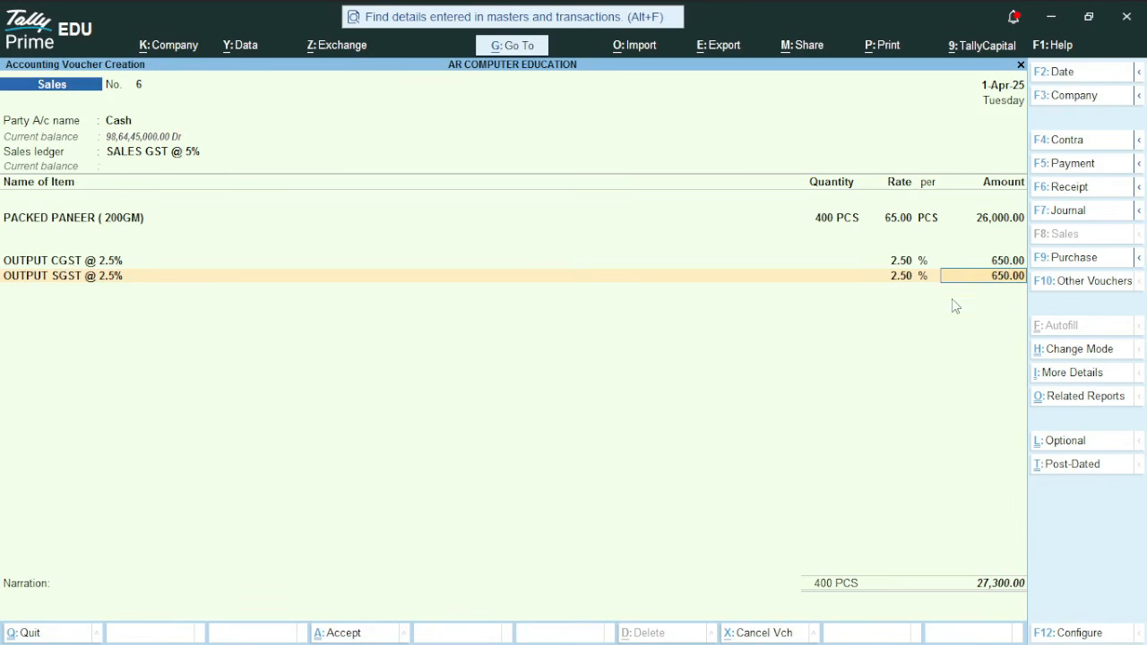
key("Return")
key("Return")
key("Return")
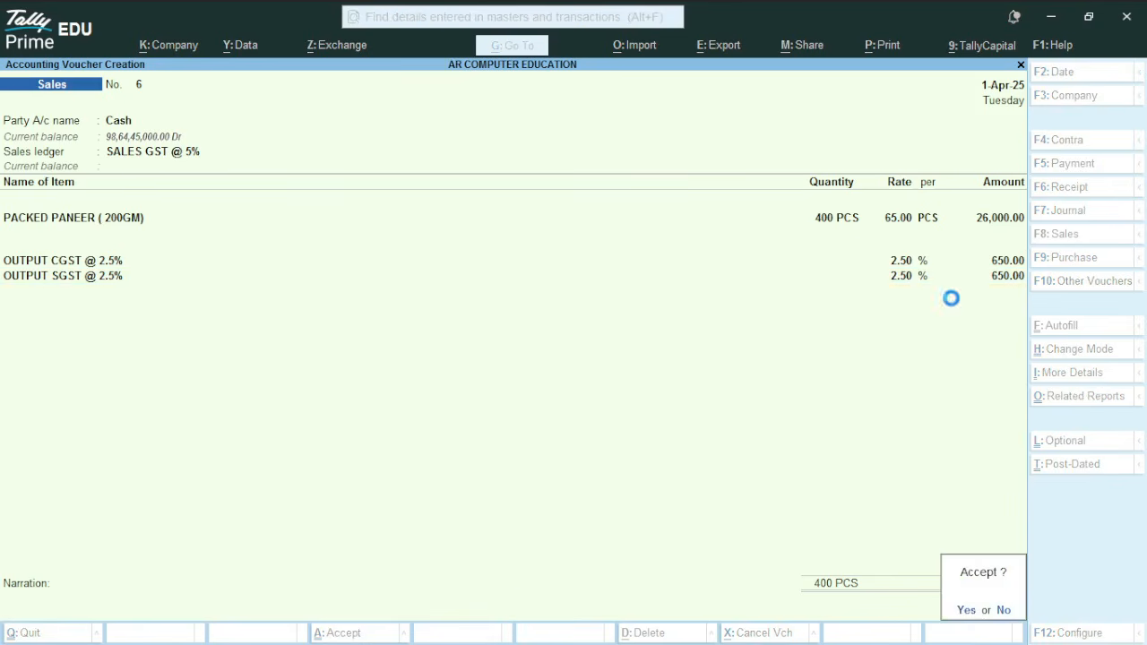
key("Return")
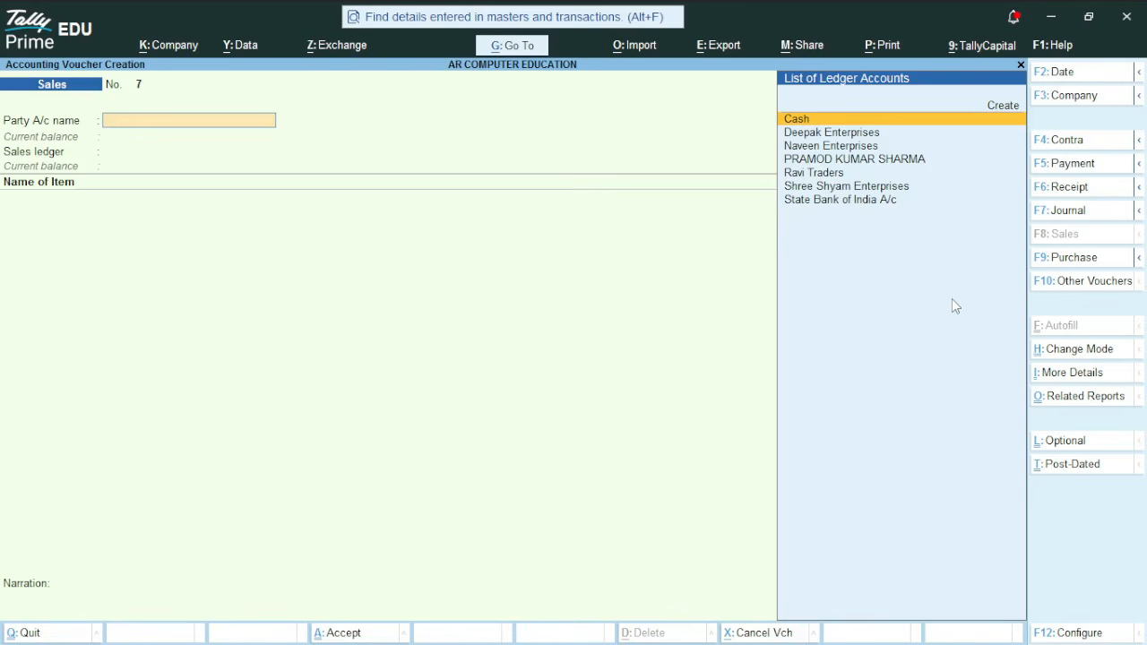
Leave voucher entry and open GST Reports under Display More Reports and Statutory Reports
key("Escape")
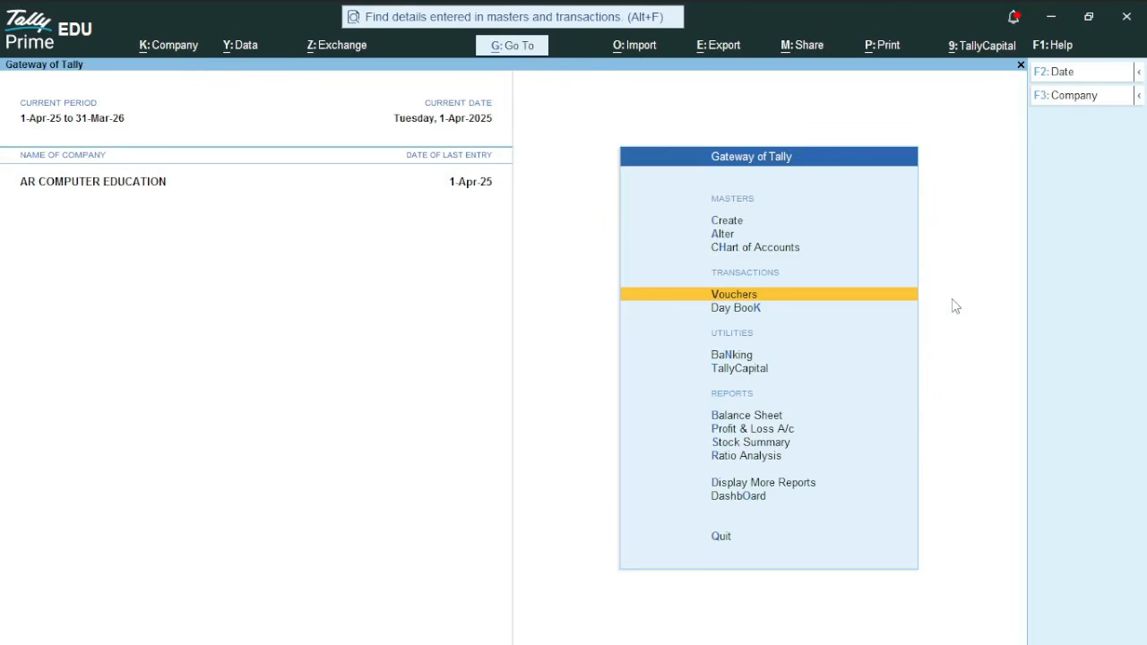
key("Down")
key("Down")
key("Down")
key("Down")
key("Down")
key("Down")
key("Down")
key("Down")
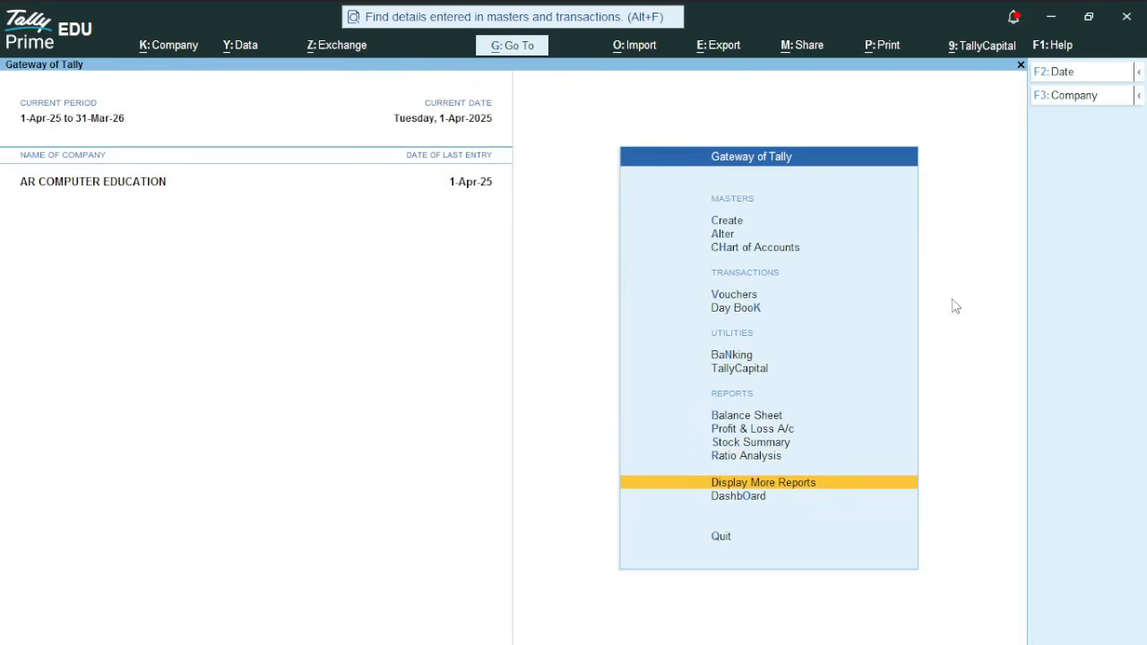
key("Return")
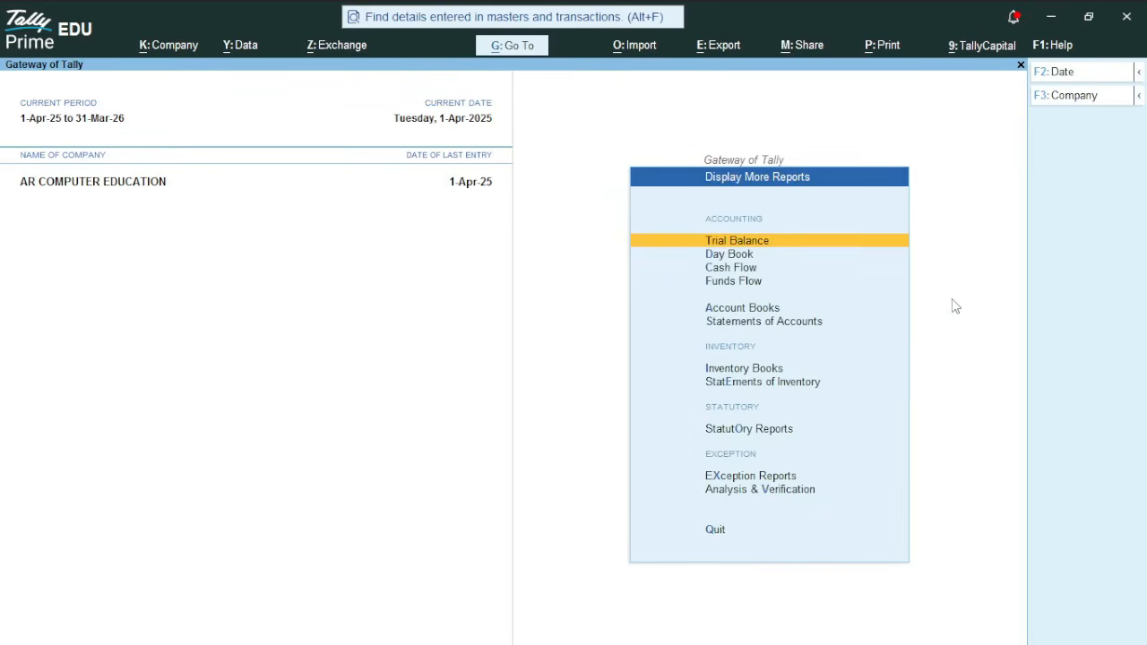
key("Down")
key("Down")
key("Down")
key("Down")
key("Down")
key("Down")
key("Down")
key("Down")
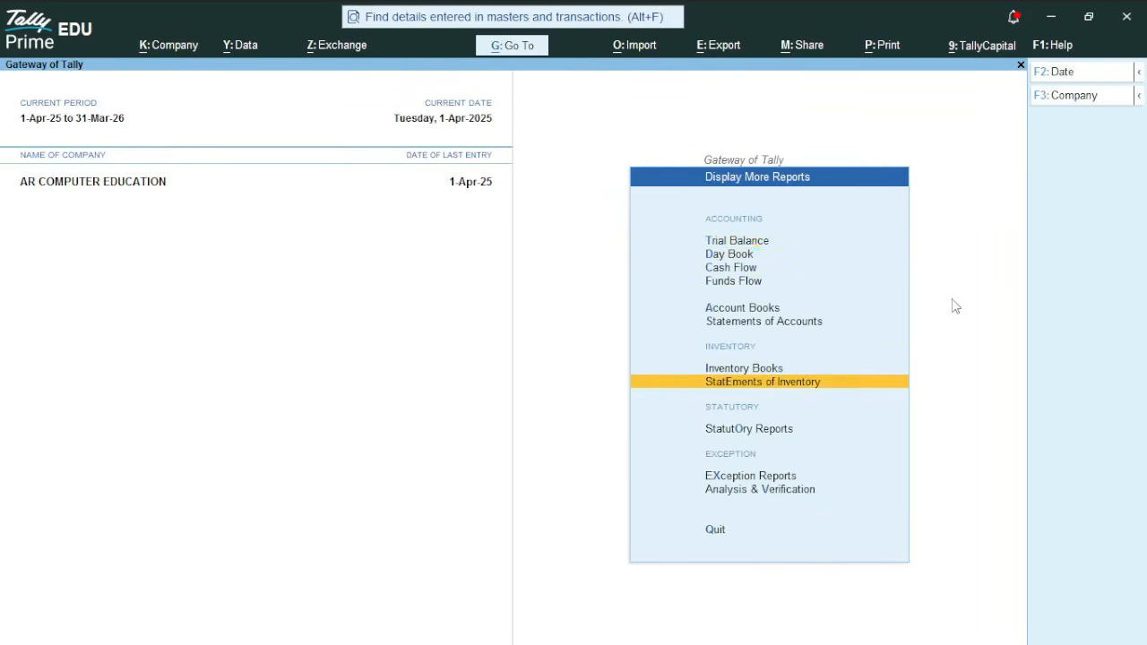
key("Return")
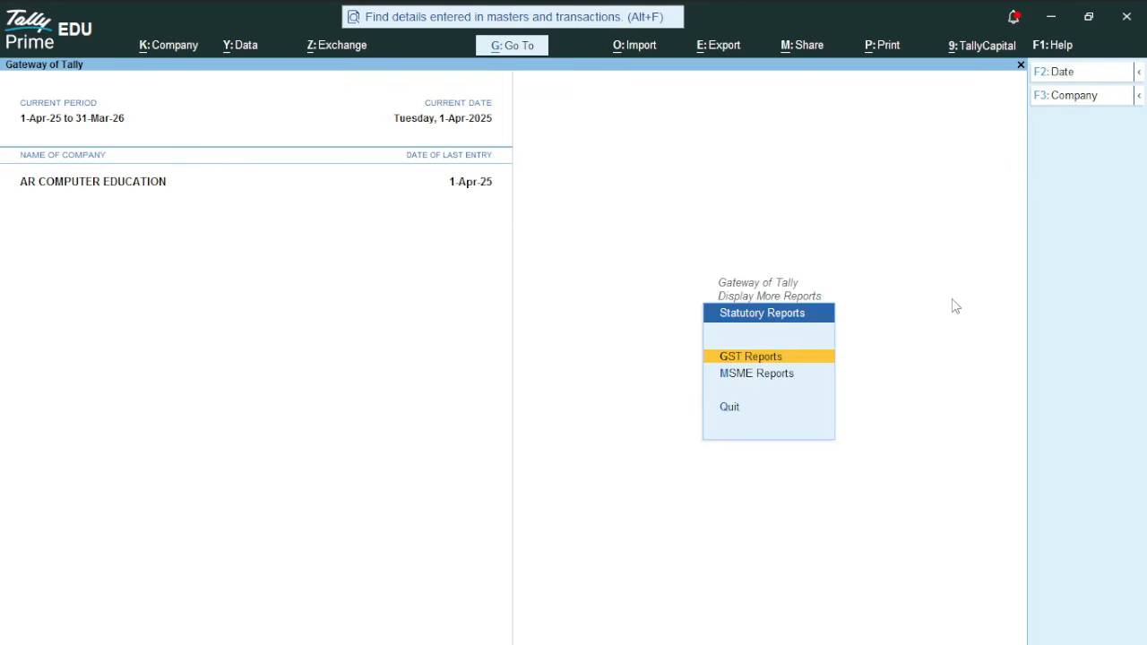
key("Return")
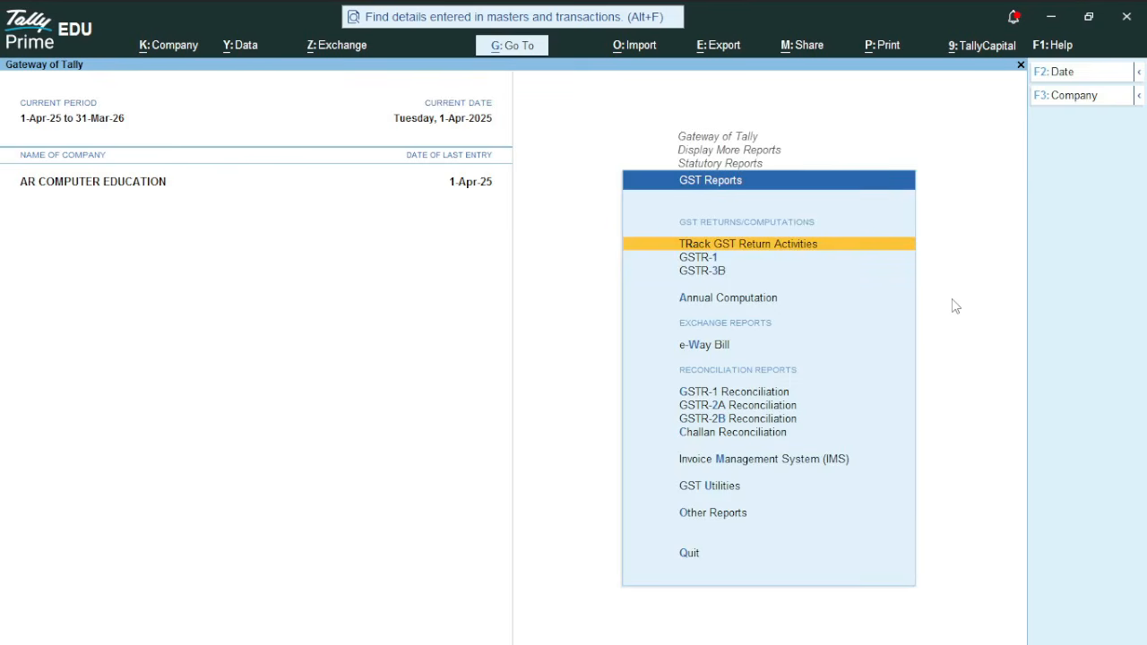
Try to open the GSTR-1 report, decline it, and return to the Gateway of Tally
key("Down")
key("Down")
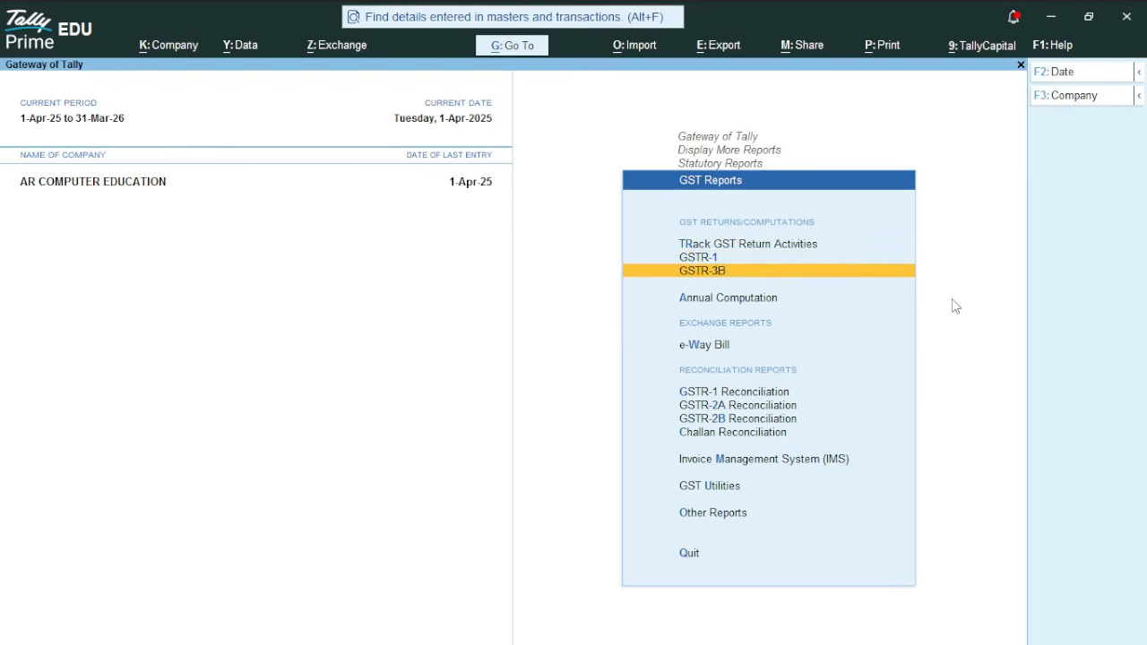
key("Up")
key("Down")
key("Up")
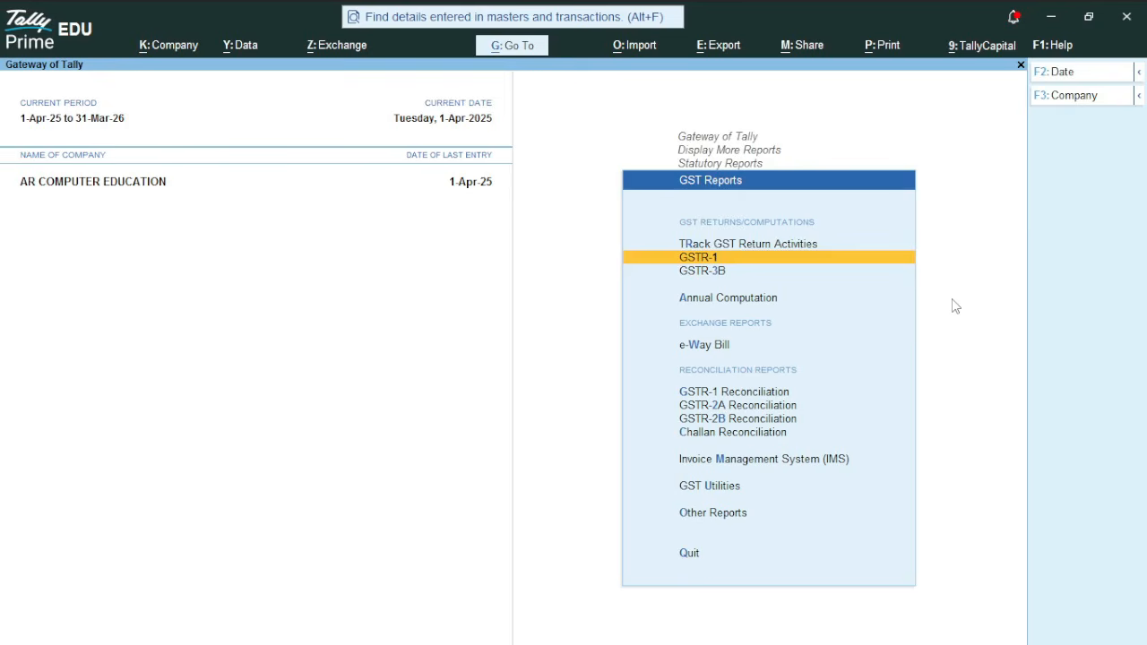
key("Return")
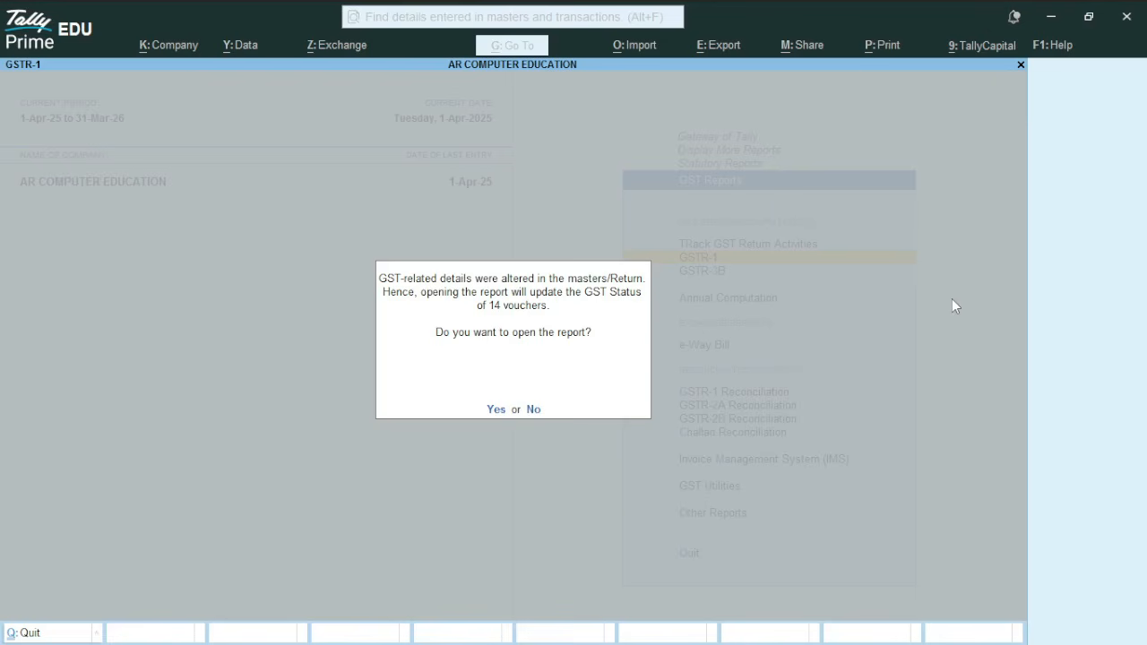
key("n")
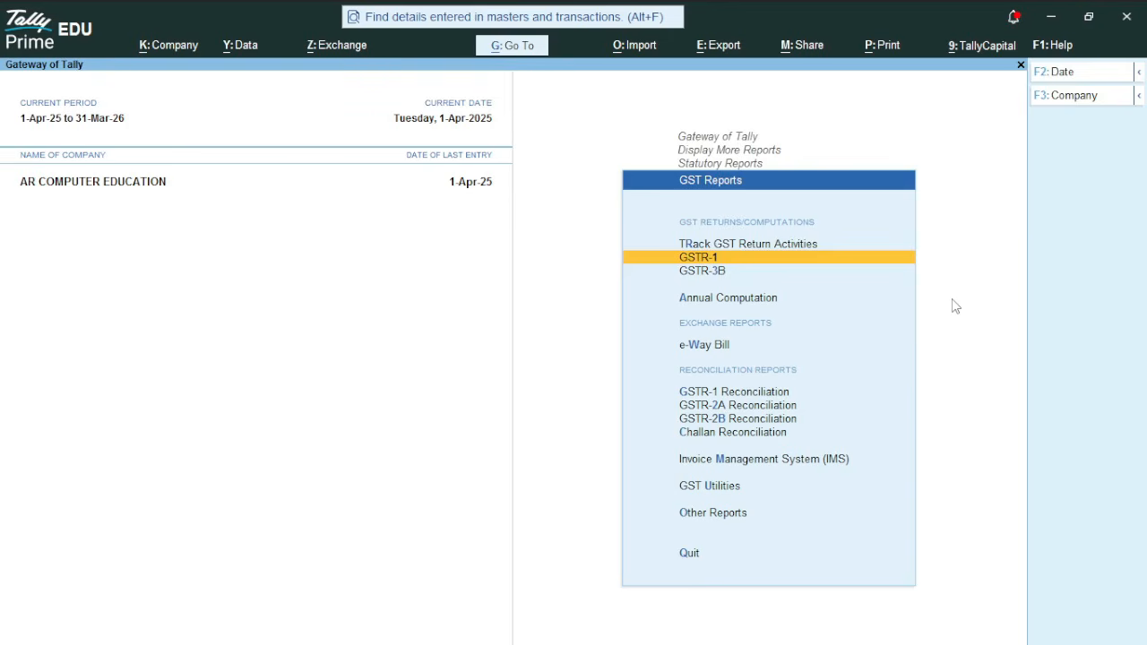
key("Escape")
key("Escape")
key("Escape")
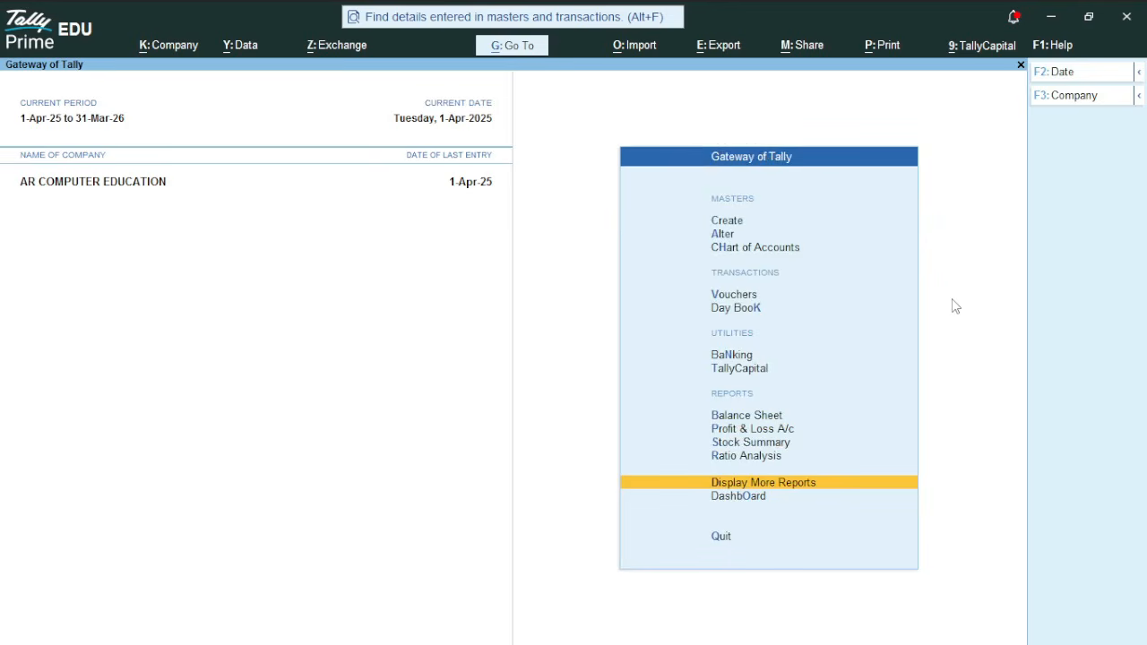